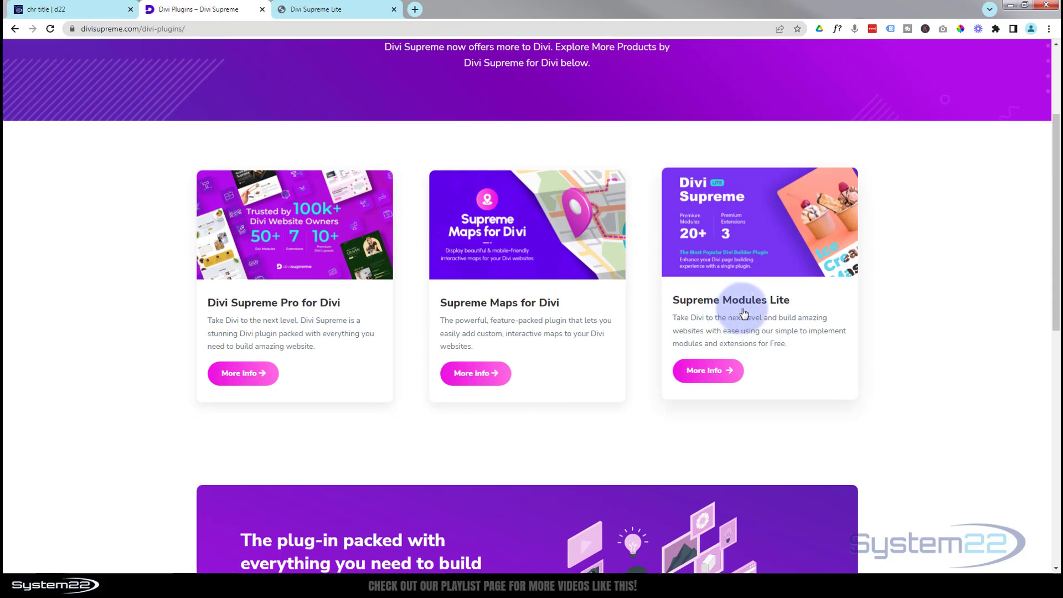
- Review the module list and the download offer on the Divi Supreme Lite plugin page
{"action": "left_click", "coordinate": [315, 9]}
{"action": "scroll", "coordinate": [493, 381], "scroll_direction": "down", "scroll_amount": 12}
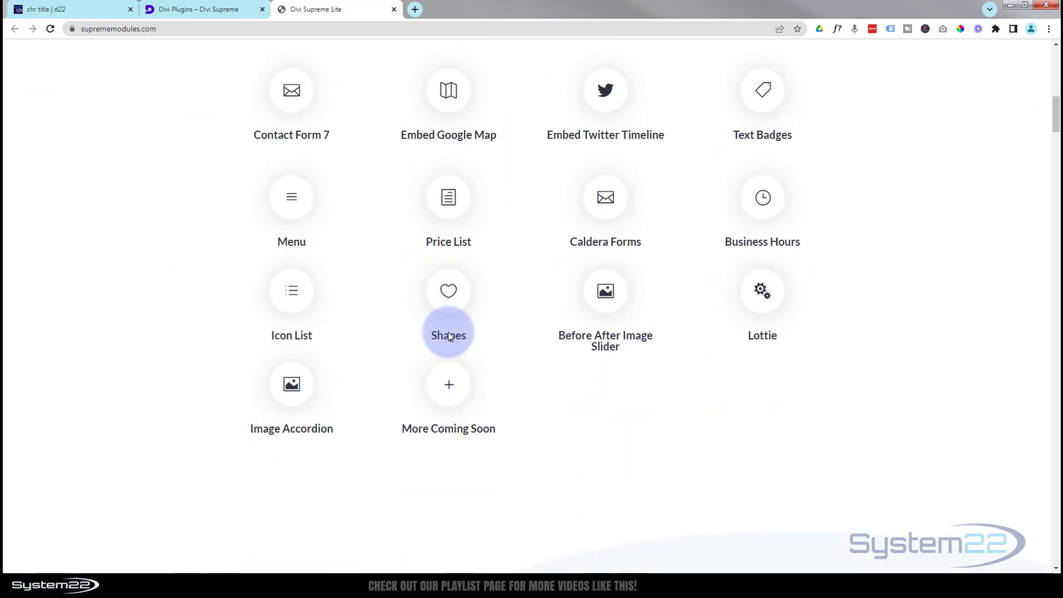
{"action": "scroll", "coordinate": [450, 336], "scroll_direction": "down", "scroll_amount": 6}
{"action": "scroll", "coordinate": [450, 336], "scroll_direction": "up", "scroll_amount": 10}
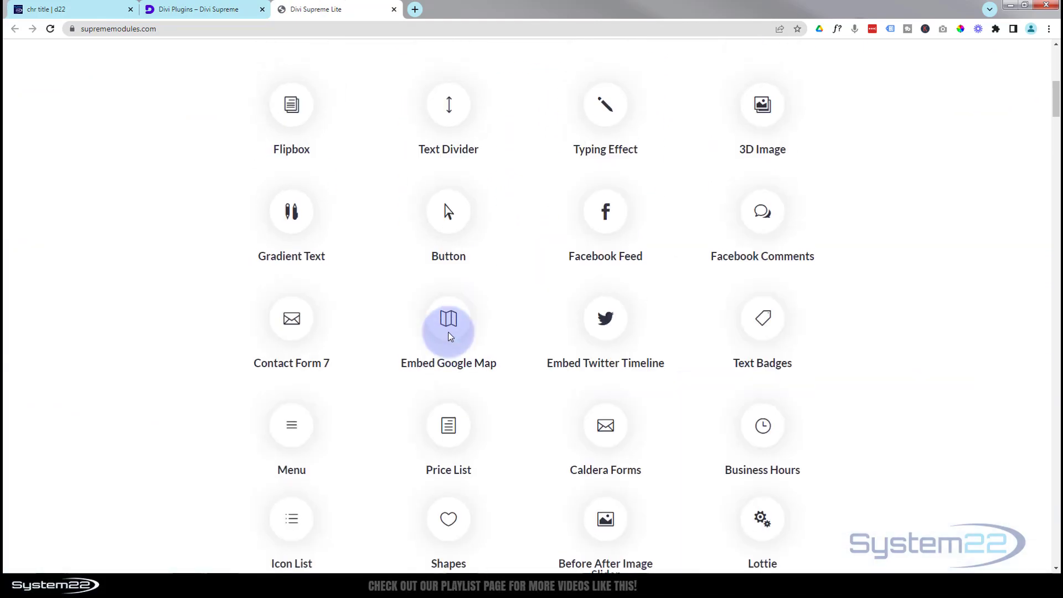
{"action": "scroll", "coordinate": [447, 331], "scroll_direction": "up", "scroll_amount": 7}
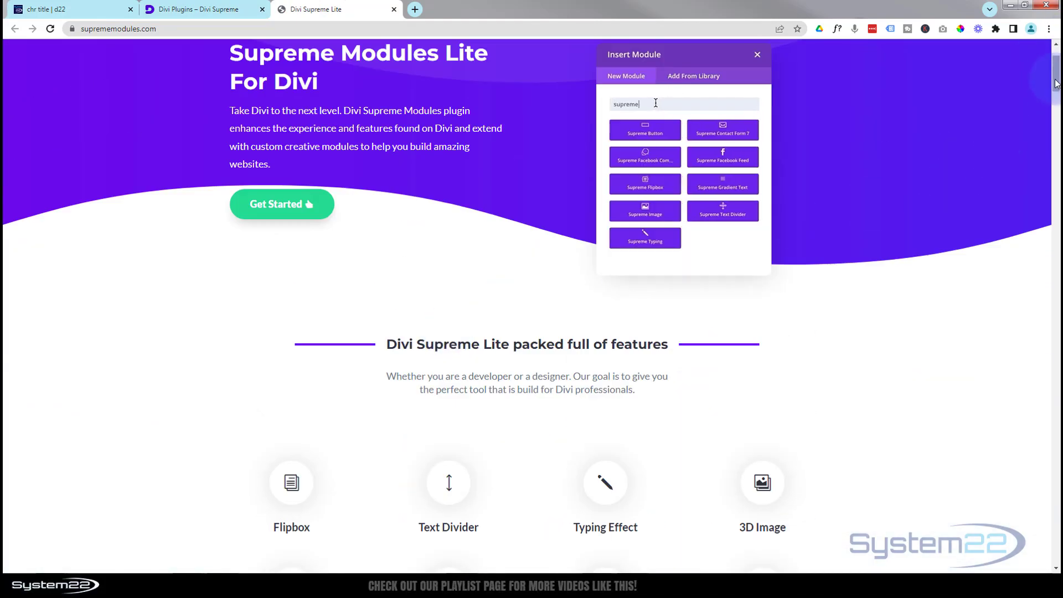
{"action": "left_click_drag", "start_coordinate": [1057, 83], "coordinate": [1057, 546]}
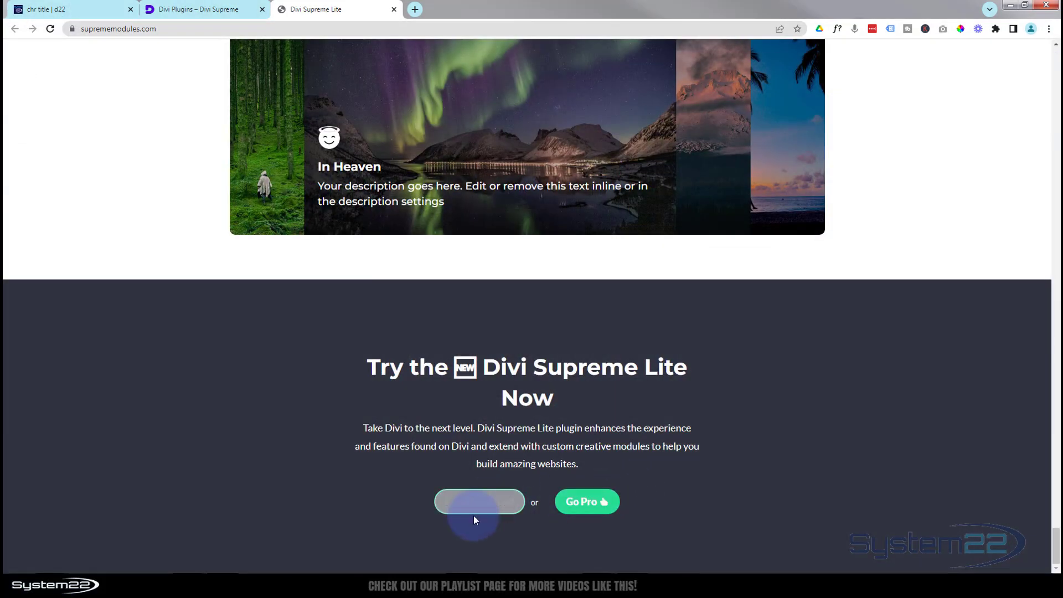
- Launch the Visual Builder on the headline page and open the Divi Supreme settings from the site dashboard in a separate tab
{"action": "left_click", "coordinate": [76, 11]}
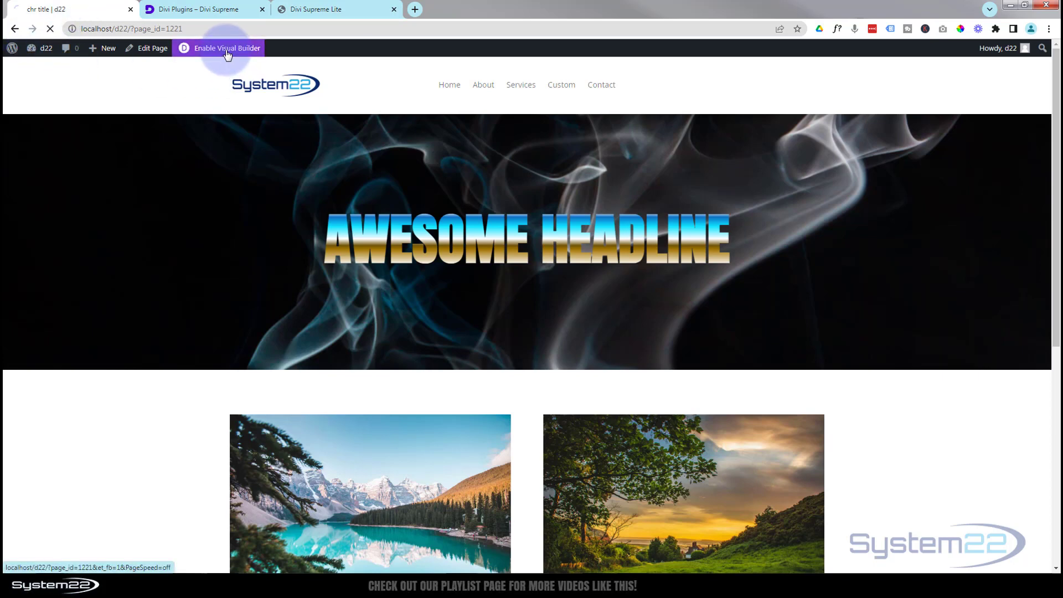
{"action": "middle_click", "coordinate": [32, 51]}
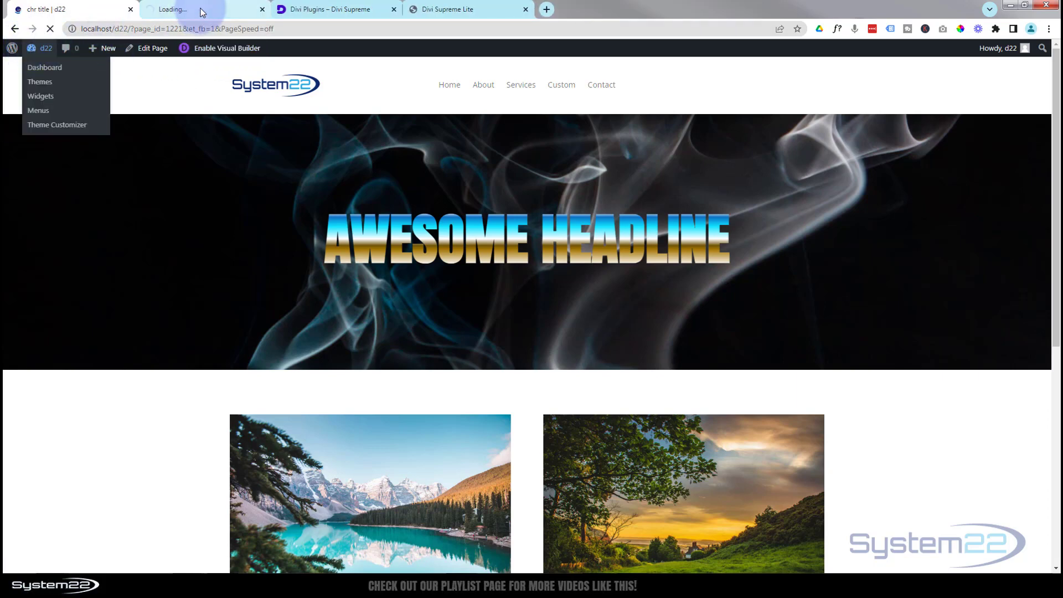
{"action": "left_click_drag", "start_coordinate": [202, 9], "coordinate": [40, 11]}
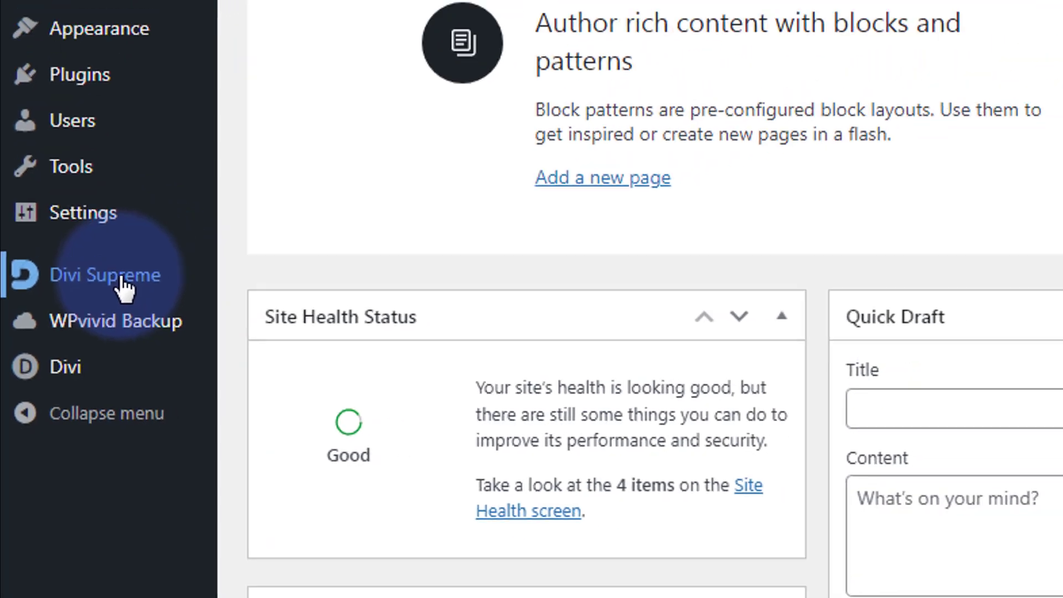
{"action": "left_click", "coordinate": [149, 257]}
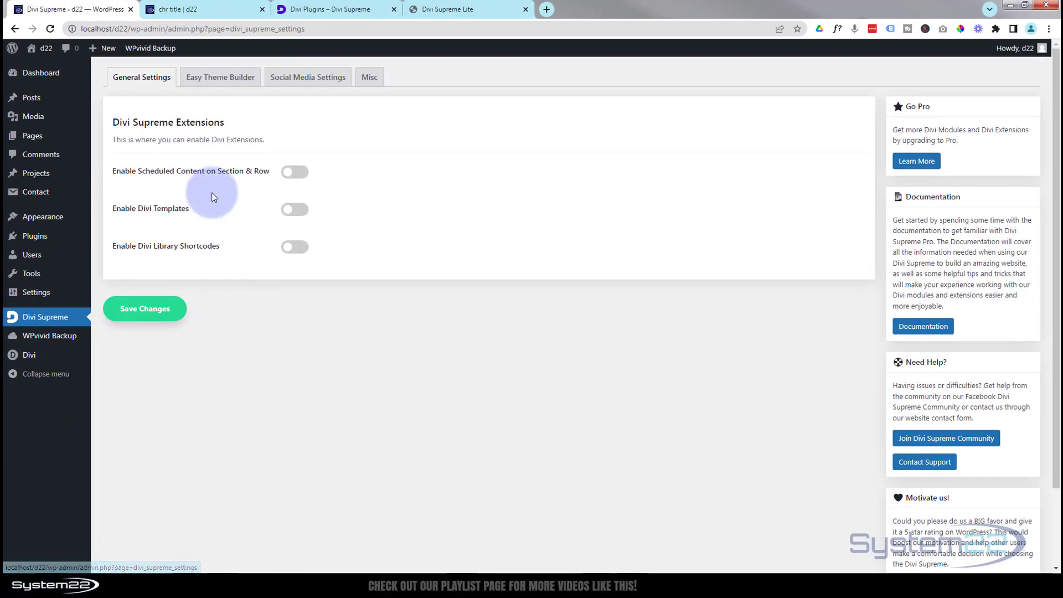
- Back on the page being built, insert a regular section with a single-column row directly below the headline section
{"action": "left_click", "coordinate": [218, 8]}
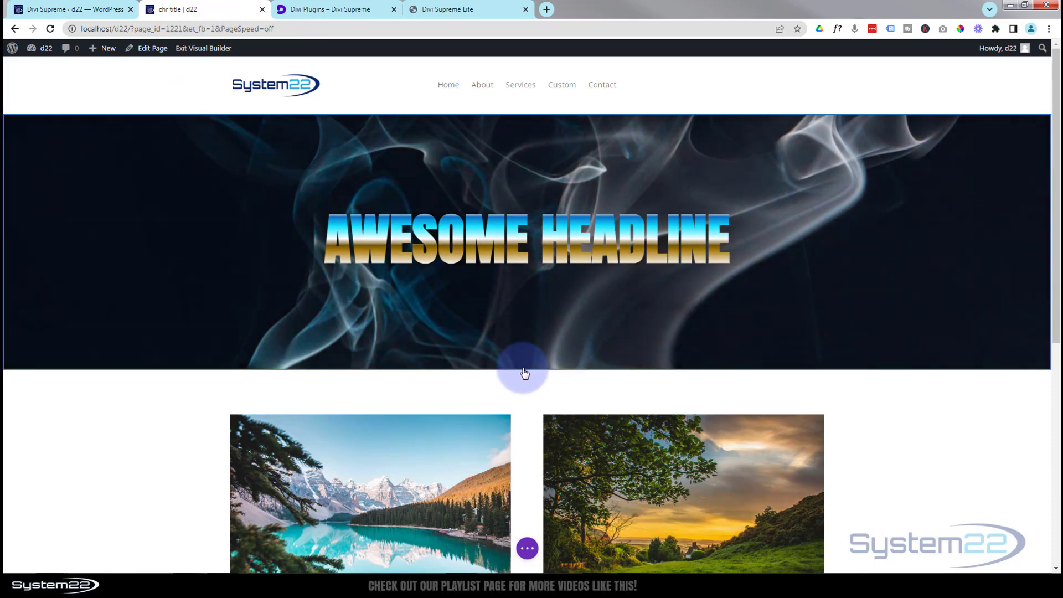
{"action": "left_click", "coordinate": [527, 371]}
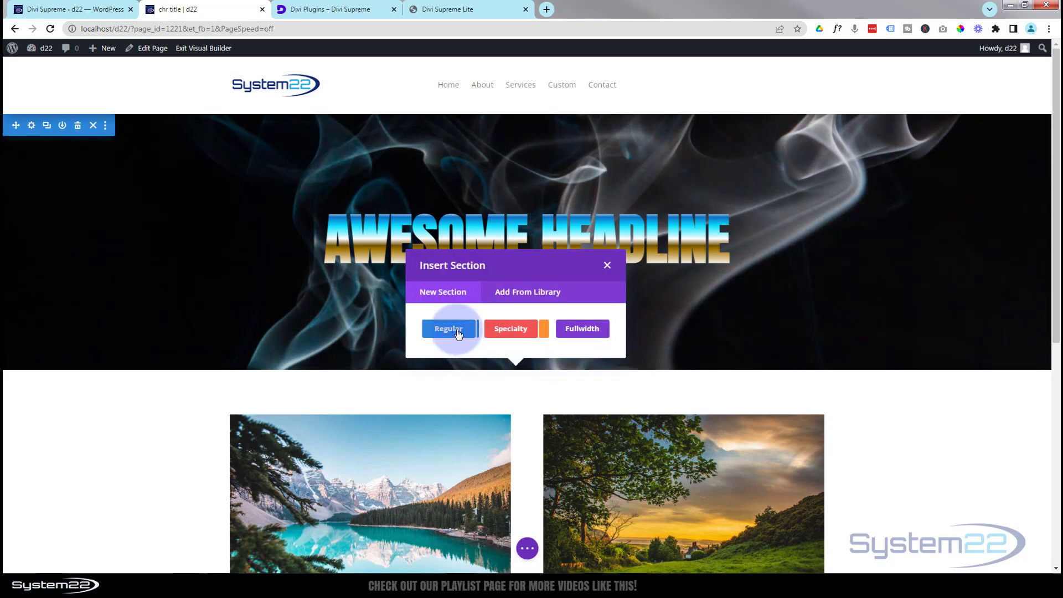
{"action": "left_click", "coordinate": [457, 332]}
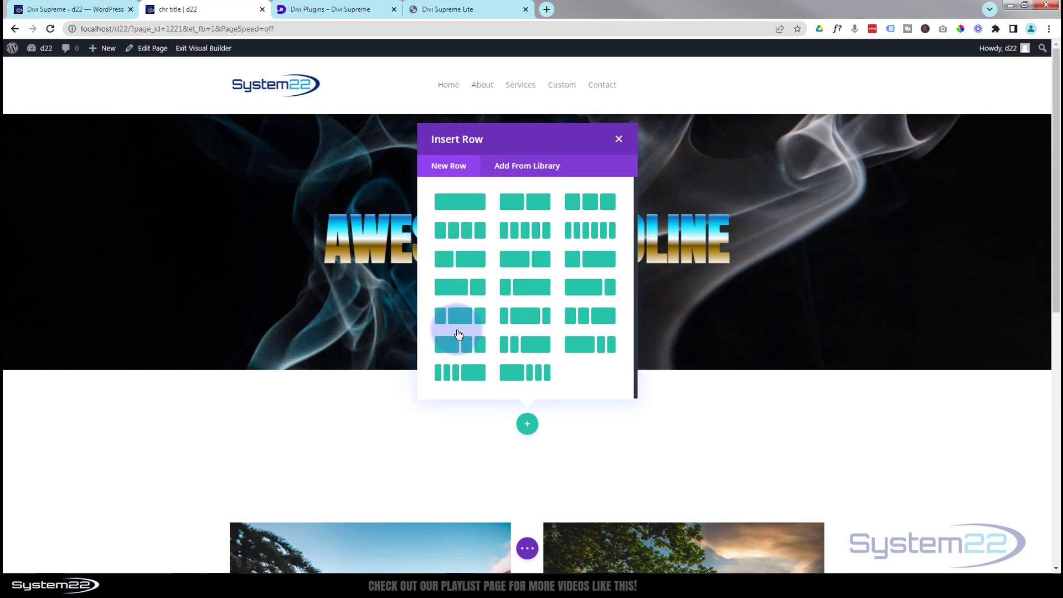
{"action": "left_click", "coordinate": [460, 208]}
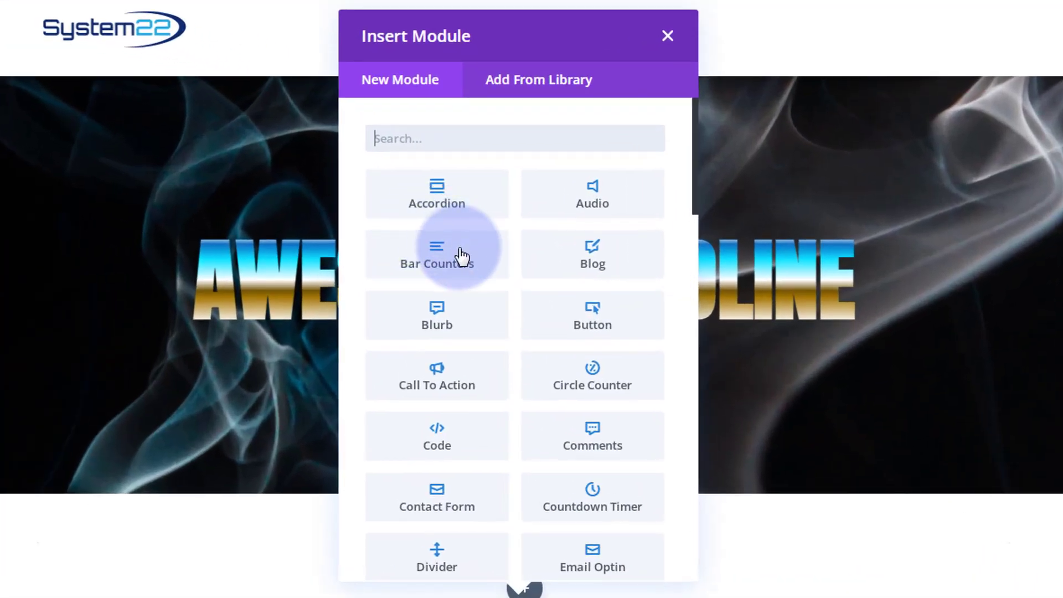
- Add a Supreme Gradient Text module to the new row and save it with its default settings
{"action": "scroll", "coordinate": [457, 252], "scroll_direction": "down", "scroll_amount": 2}
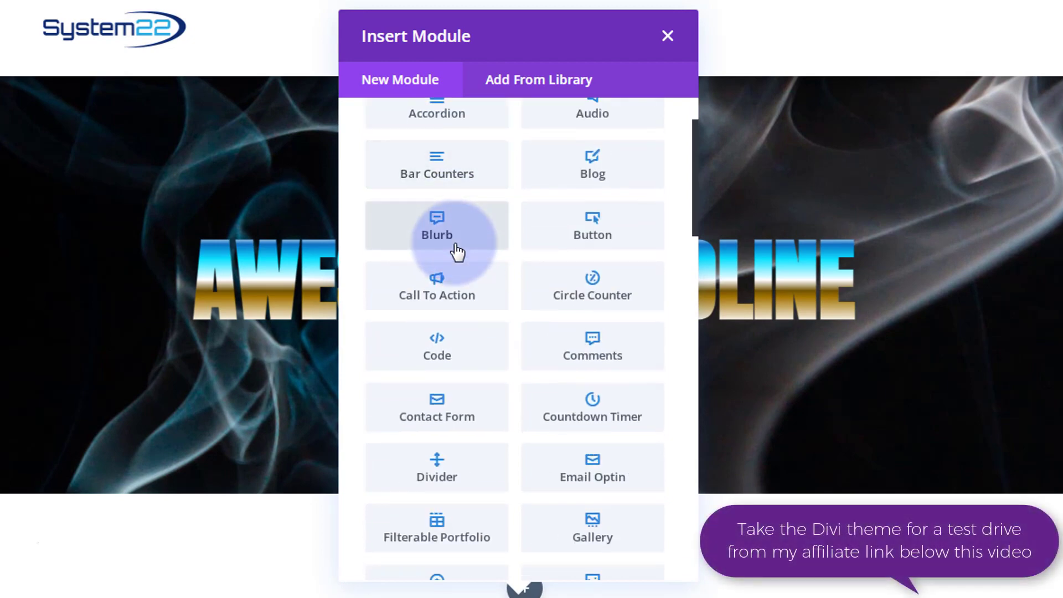
{"action": "scroll", "coordinate": [457, 252], "scroll_direction": "down", "scroll_amount": 3}
{"action": "scroll", "coordinate": [457, 252], "scroll_direction": "down", "scroll_amount": 9}
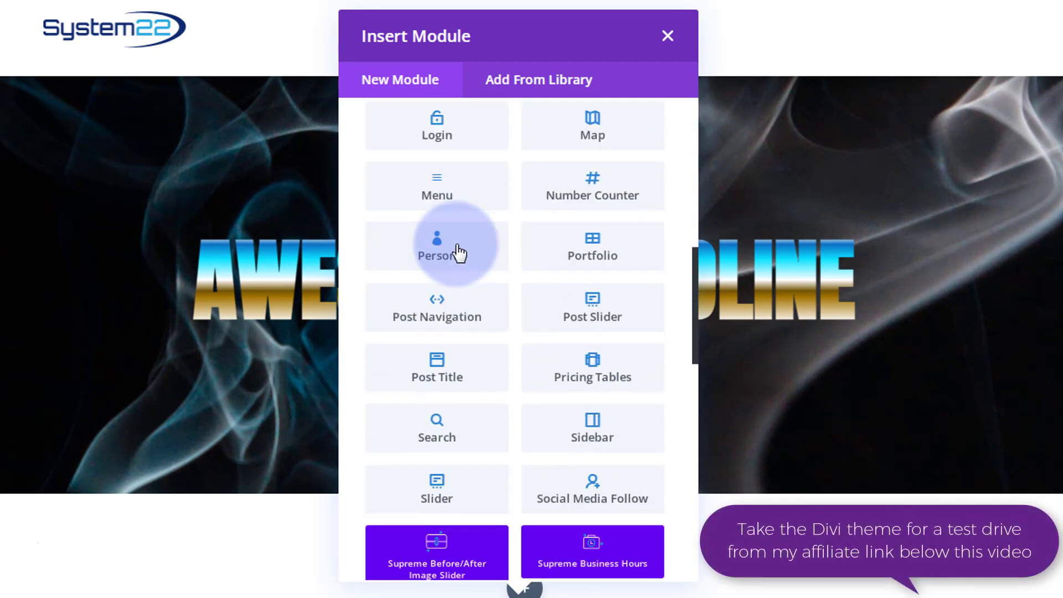
{"action": "scroll", "coordinate": [458, 250], "scroll_direction": "down", "scroll_amount": 5}
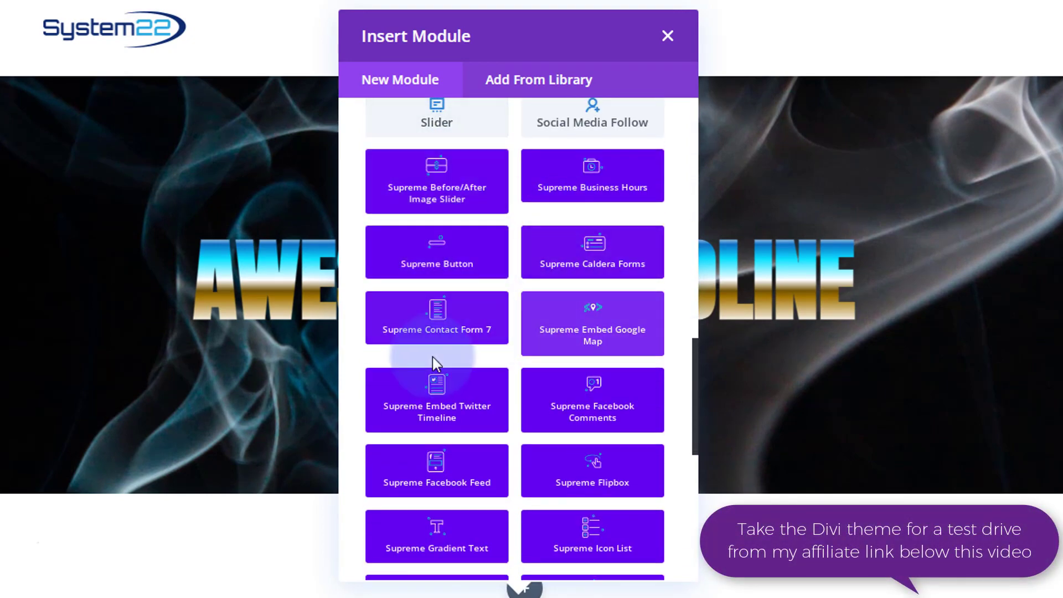
{"action": "scroll", "coordinate": [440, 360], "scroll_direction": "down", "scroll_amount": 7}
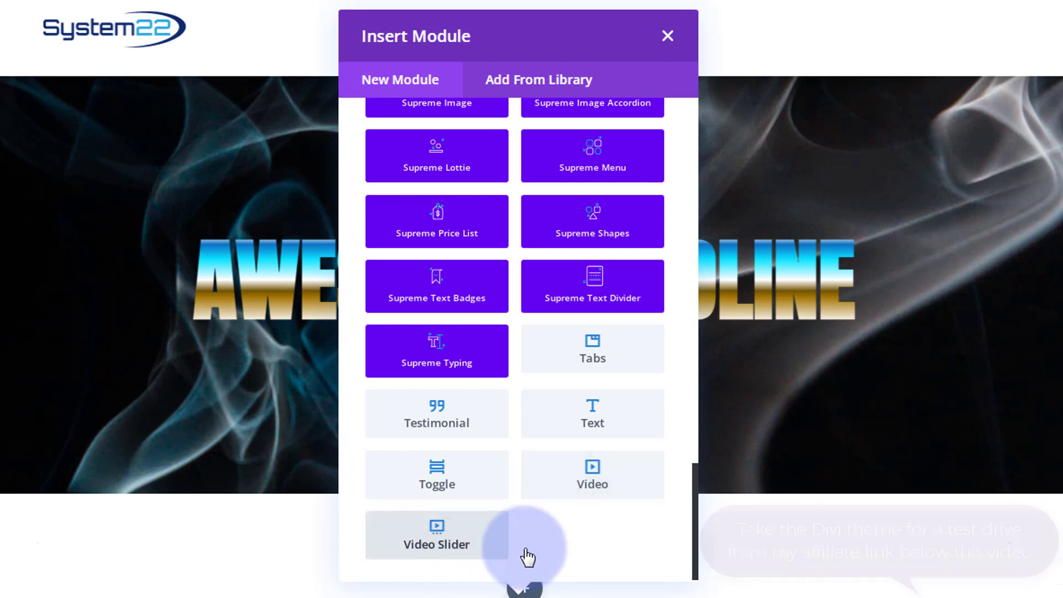
{"action": "scroll", "coordinate": [558, 554], "scroll_direction": "up", "scroll_amount": 3}
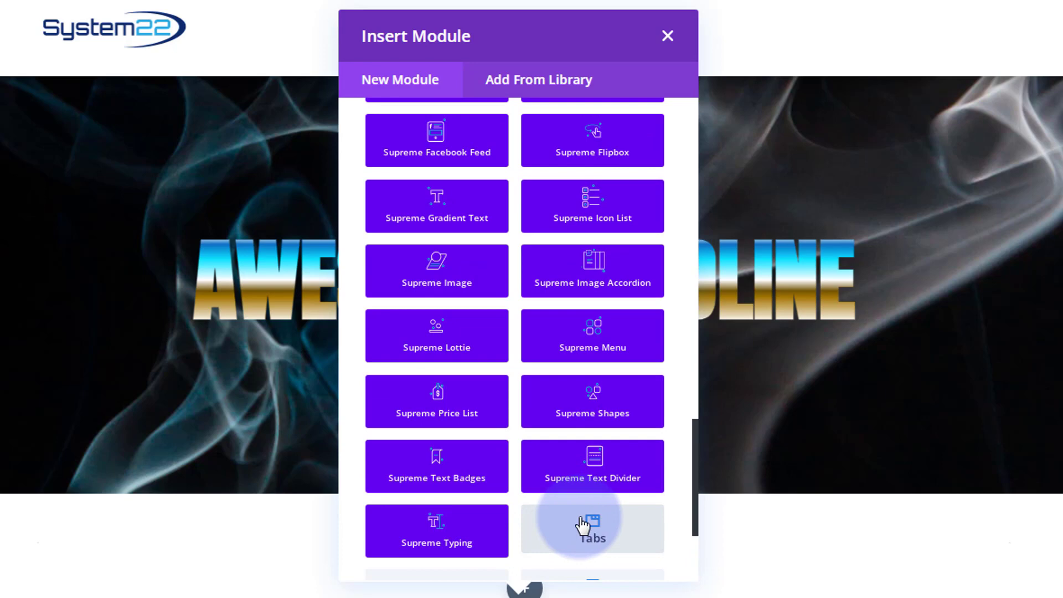
{"action": "scroll", "coordinate": [583, 525], "scroll_direction": "up", "scroll_amount": 2}
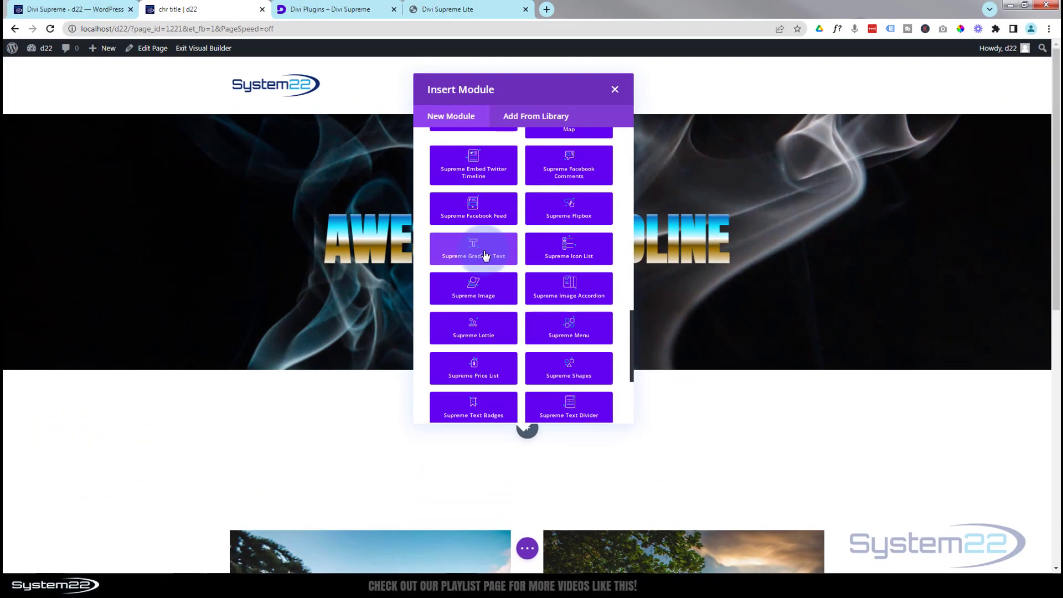
{"action": "left_click", "coordinate": [472, 278]}
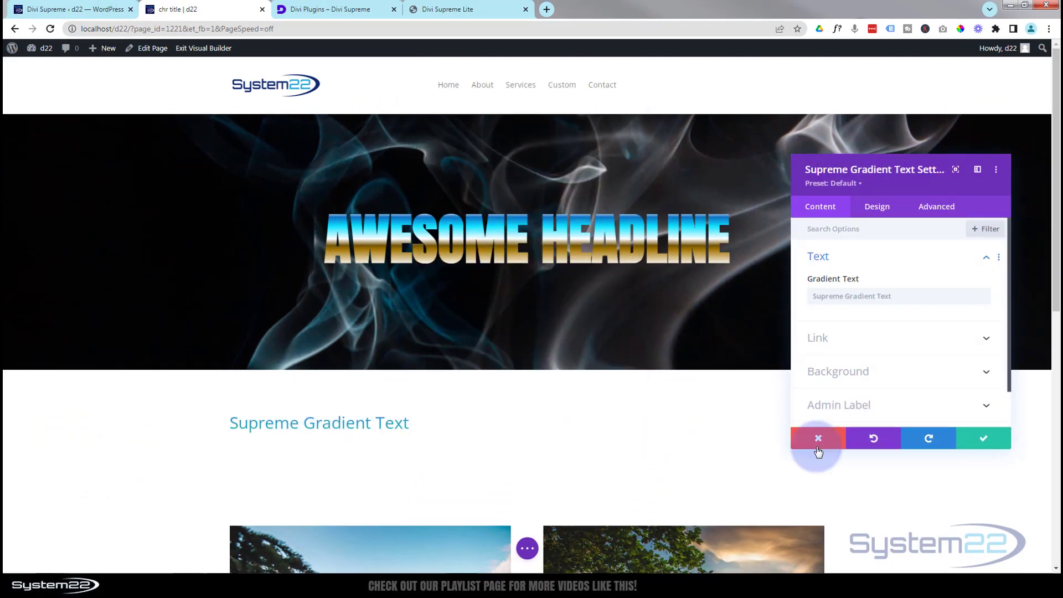
{"action": "left_click", "coordinate": [991, 442]}
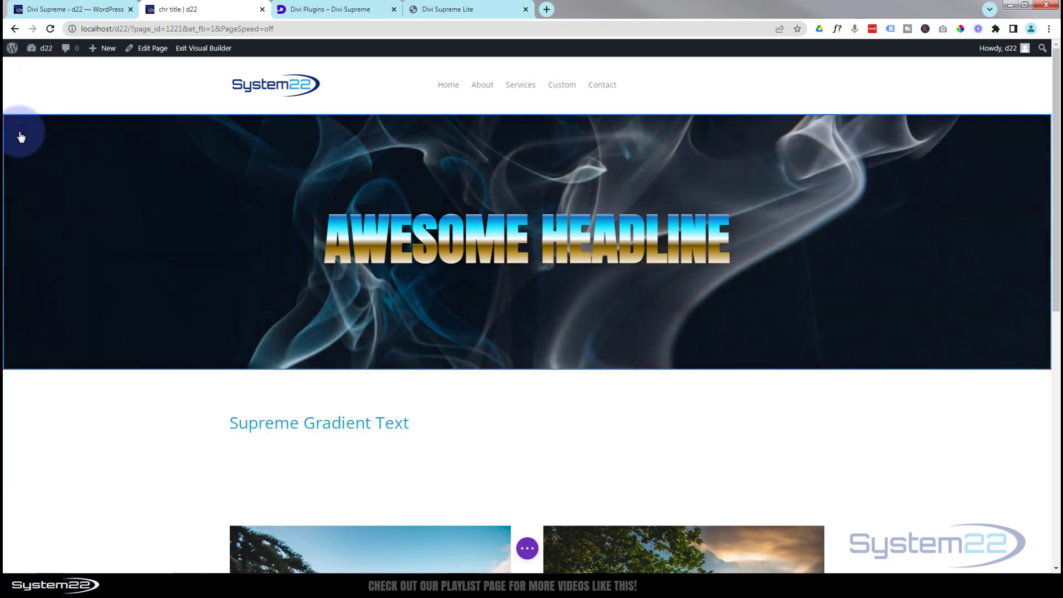
- Delete the original headline section with the smoke background above the new gradient text section
{"action": "mouse_move", "coordinate": [20, 137]}
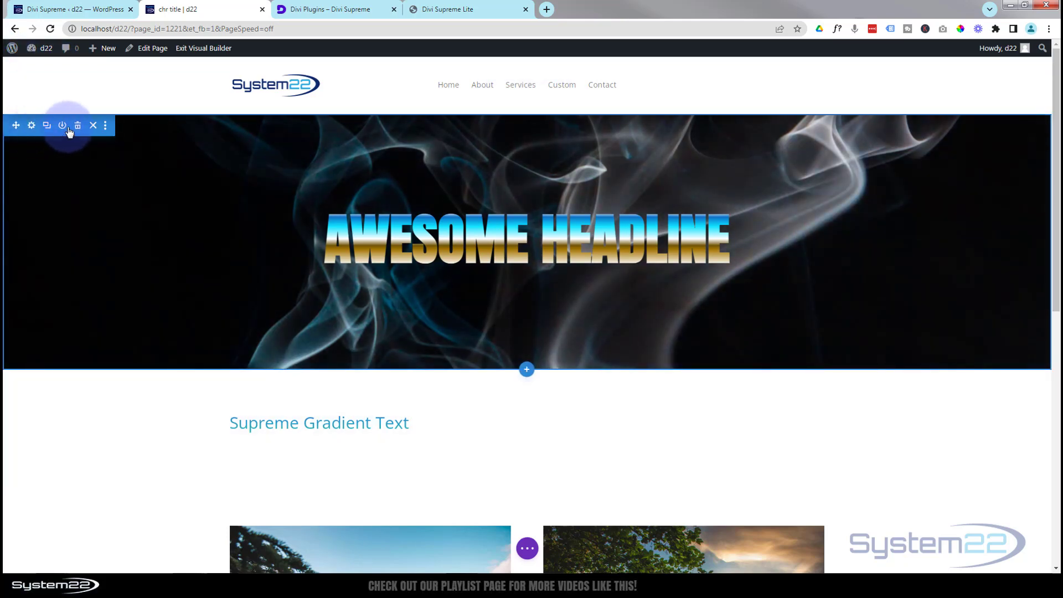
{"action": "left_click", "coordinate": [78, 127]}
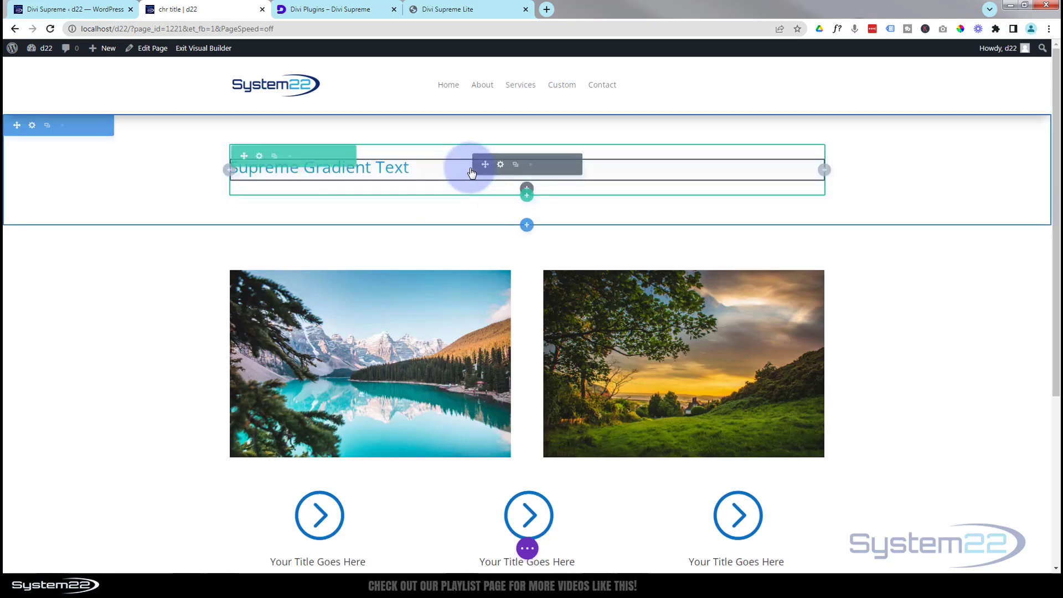
- Set the Supreme Gradient Text module's text to "Awesome Headline"
{"action": "left_click", "coordinate": [500, 165]}
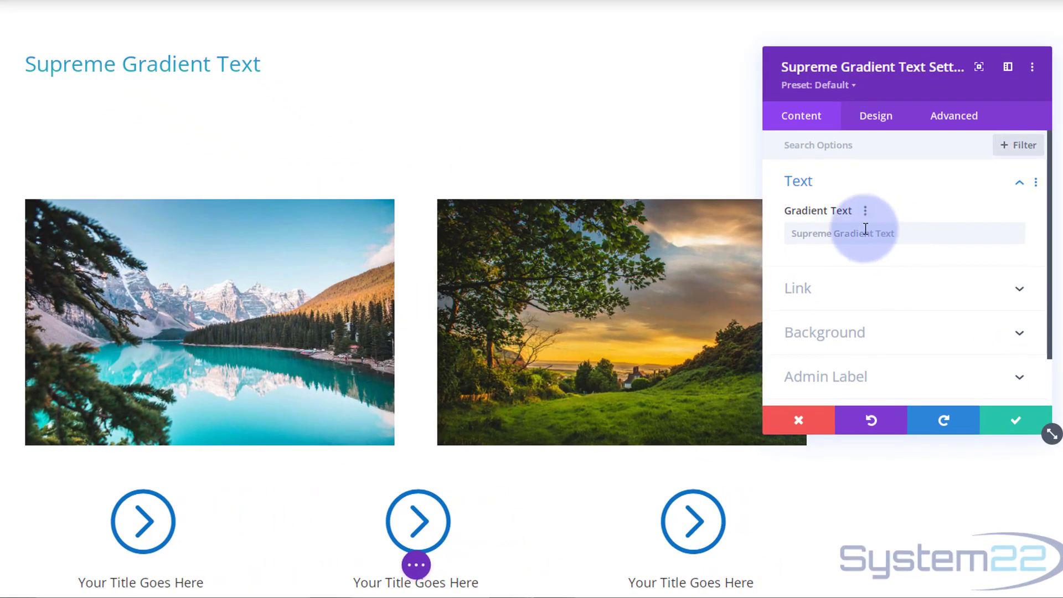
{"action": "left_click", "coordinate": [865, 228]}
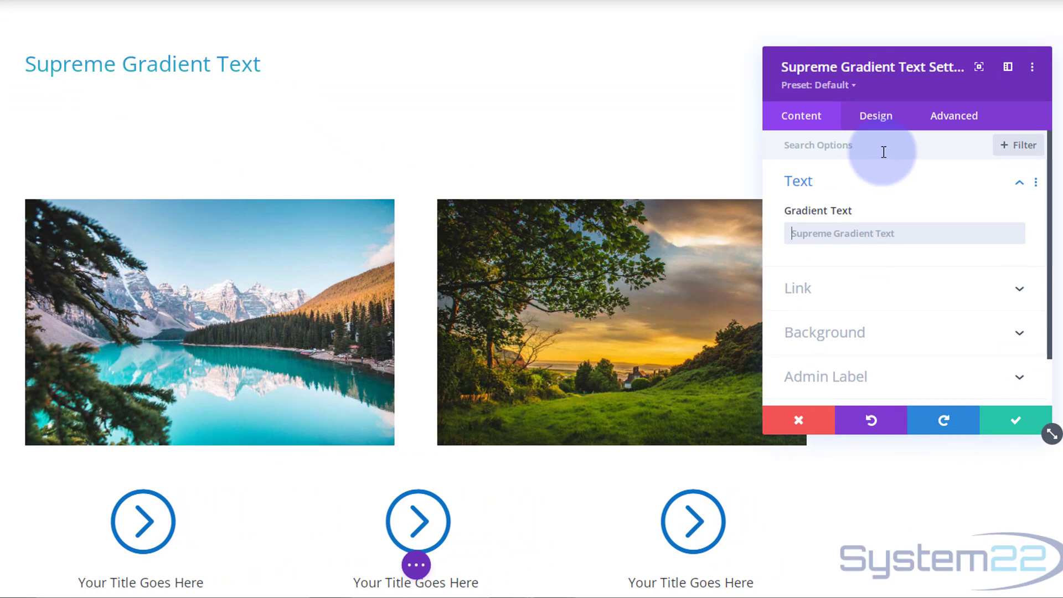
{"action": "type", "text": "Awesome"}
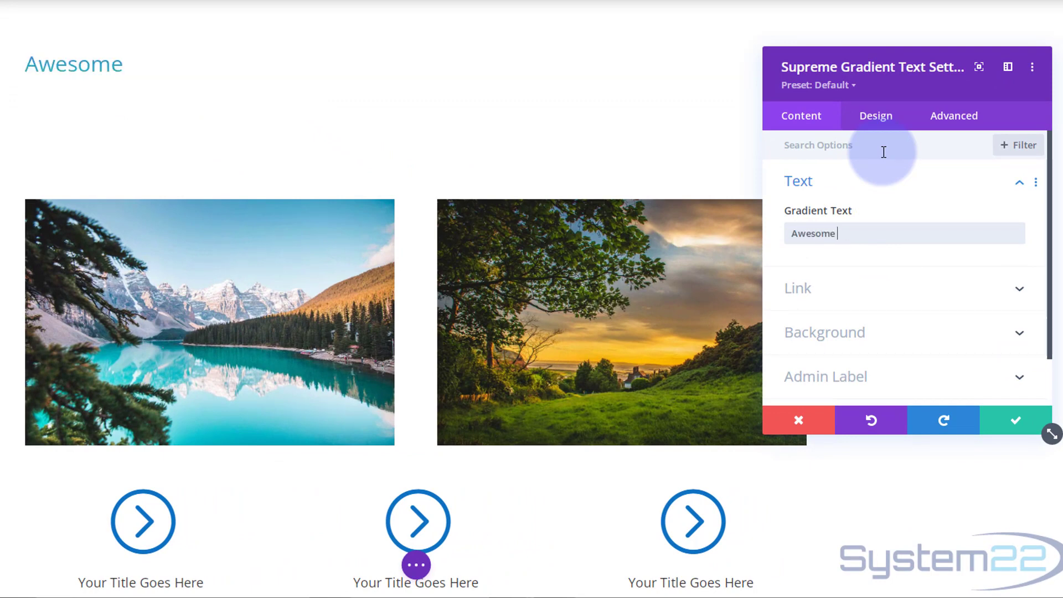
{"action": "type", "text": " Headline"}
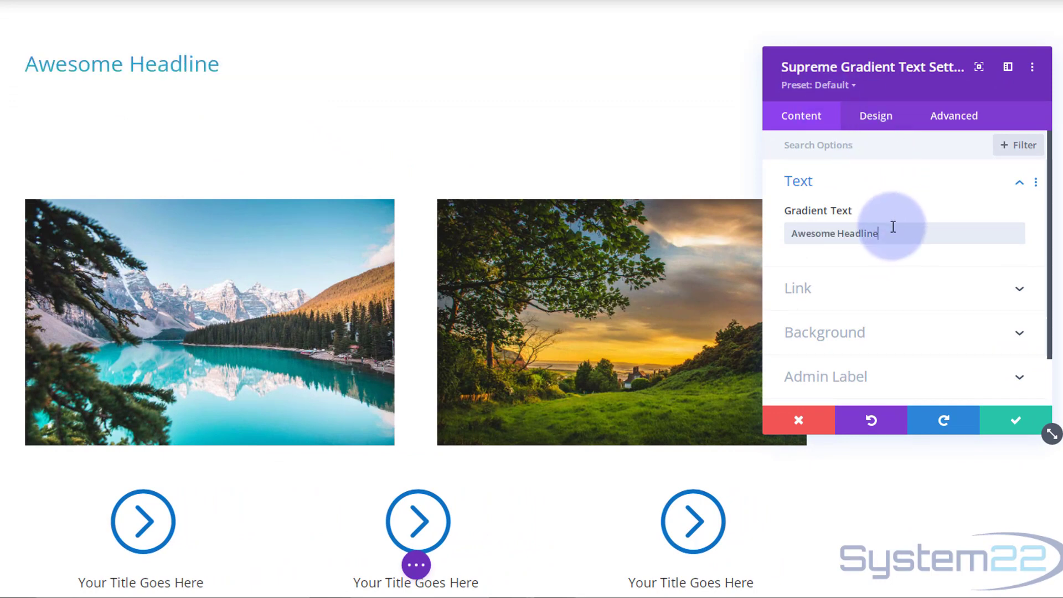
- Examine the gradient text module's link URL, link target and background options
{"action": "scroll", "coordinate": [904, 258], "scroll_direction": "down", "scroll_amount": 2}
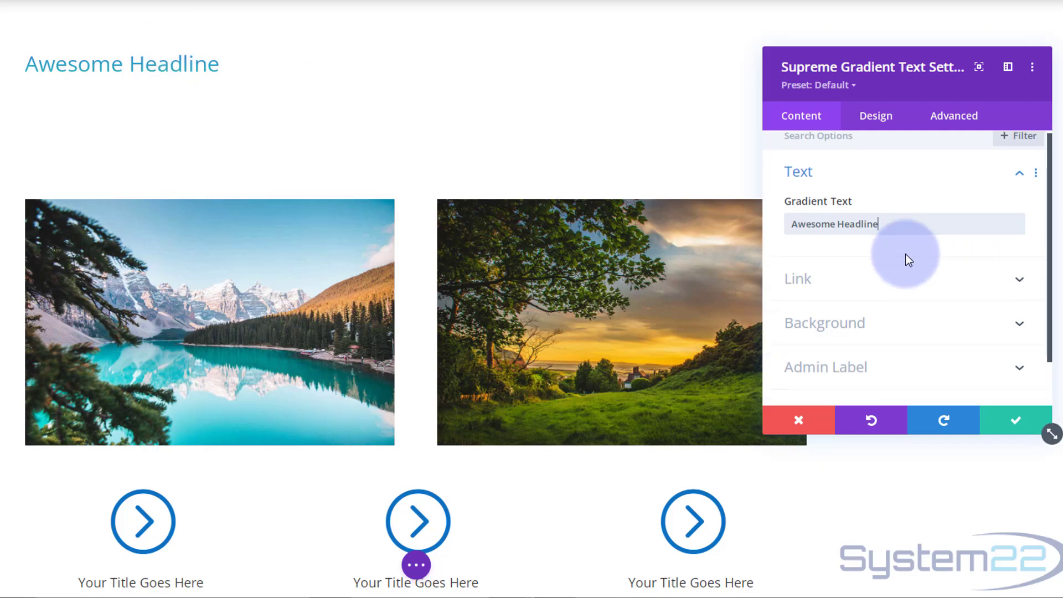
{"action": "left_click", "coordinate": [849, 238]}
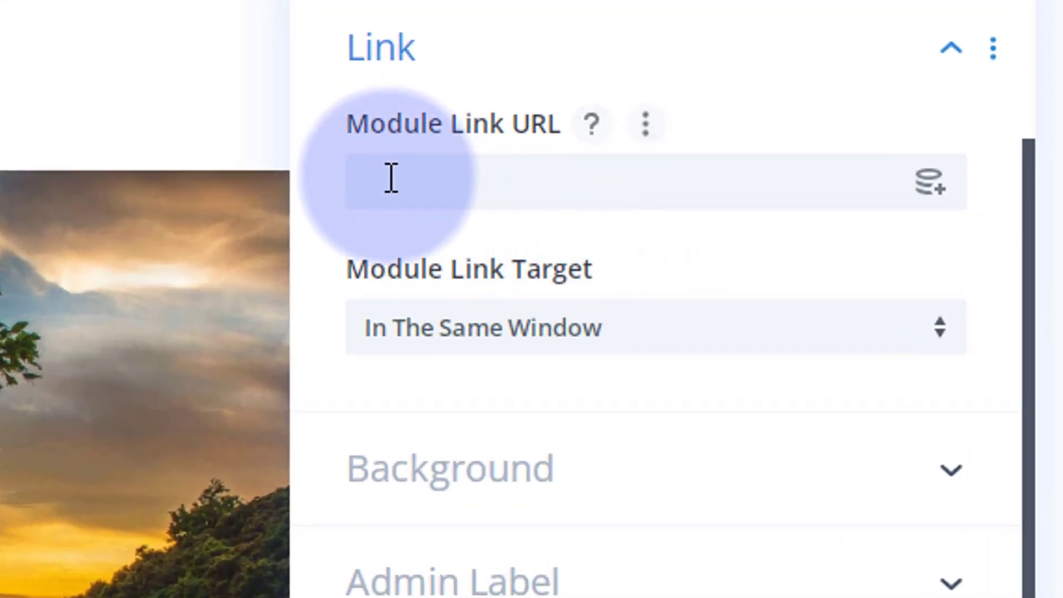
{"action": "left_click", "coordinate": [571, 216]}
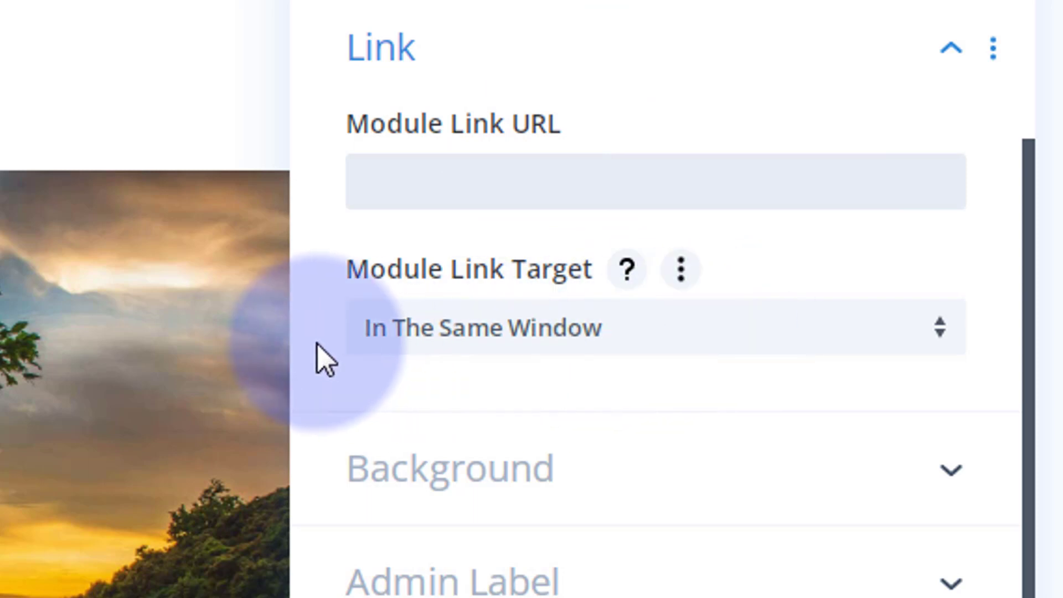
{"action": "left_click", "coordinate": [623, 348]}
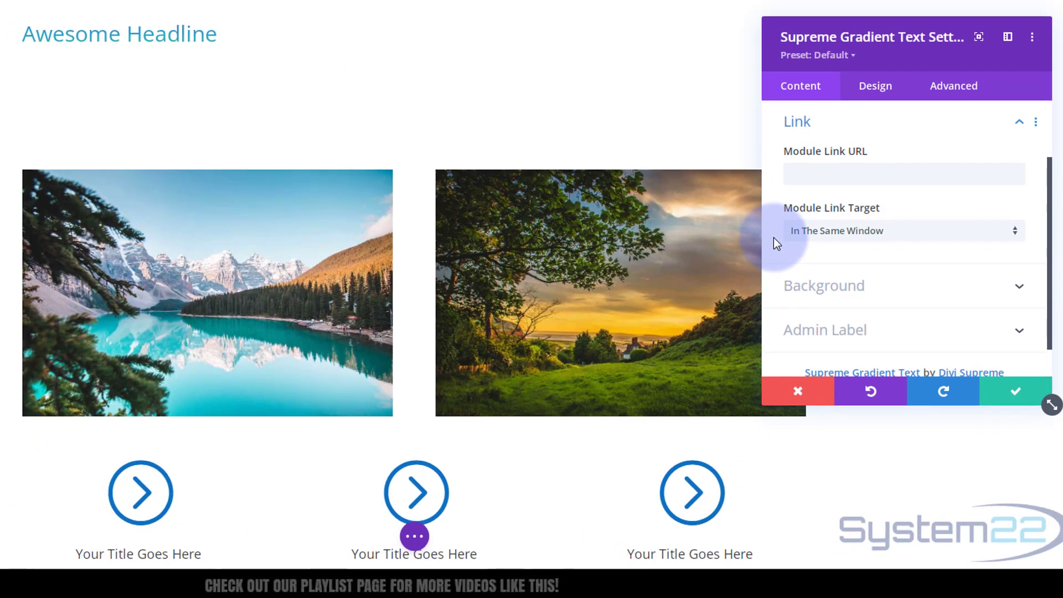
{"action": "left_click", "coordinate": [894, 288]}
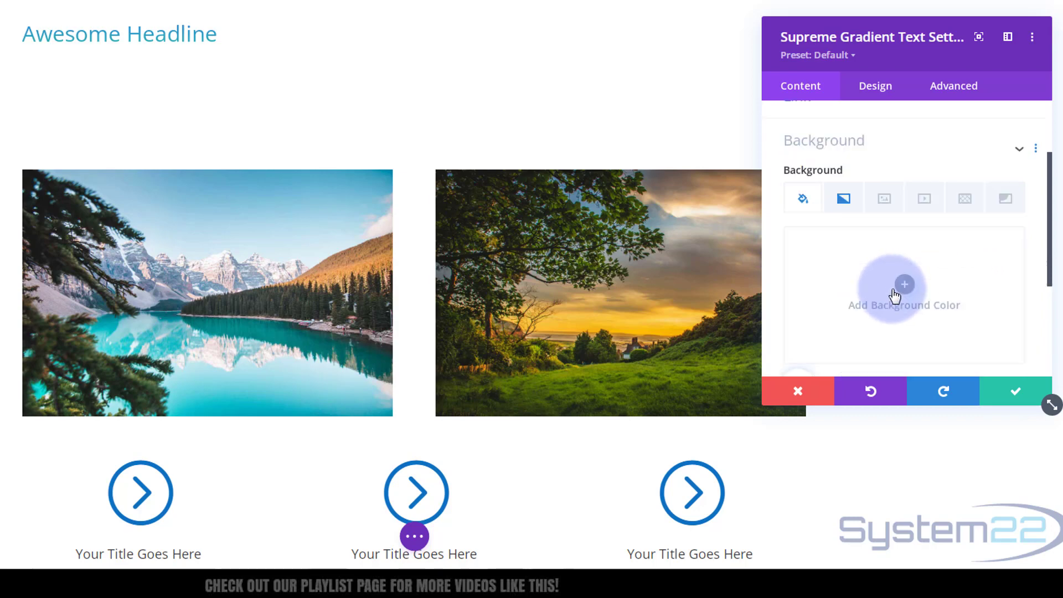
{"action": "scroll", "coordinate": [873, 270], "scroll_direction": "down", "scroll_amount": 1}
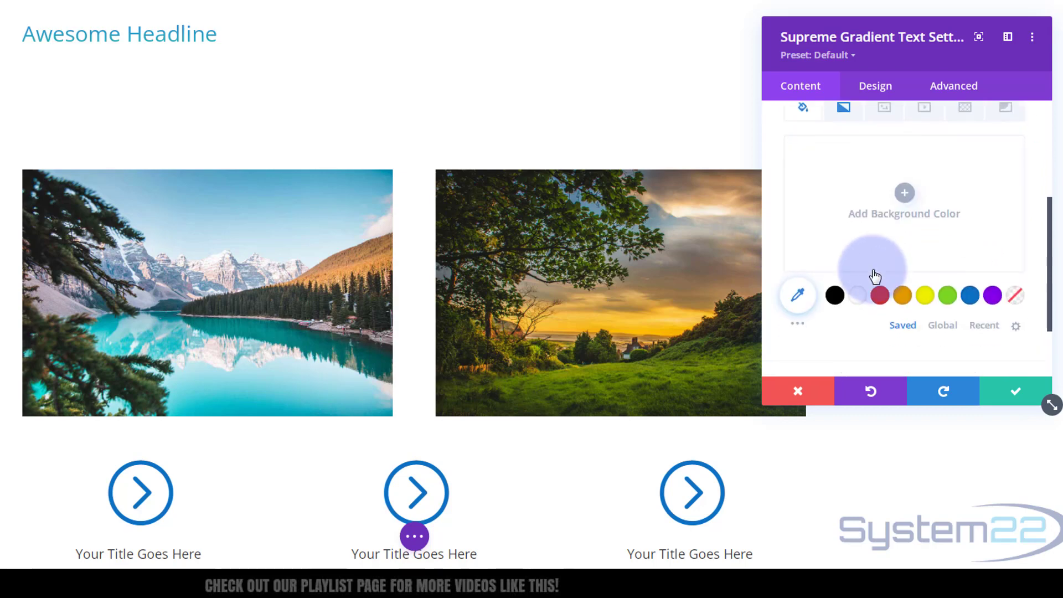
{"action": "scroll", "coordinate": [875, 275], "scroll_direction": "up", "scroll_amount": 1}
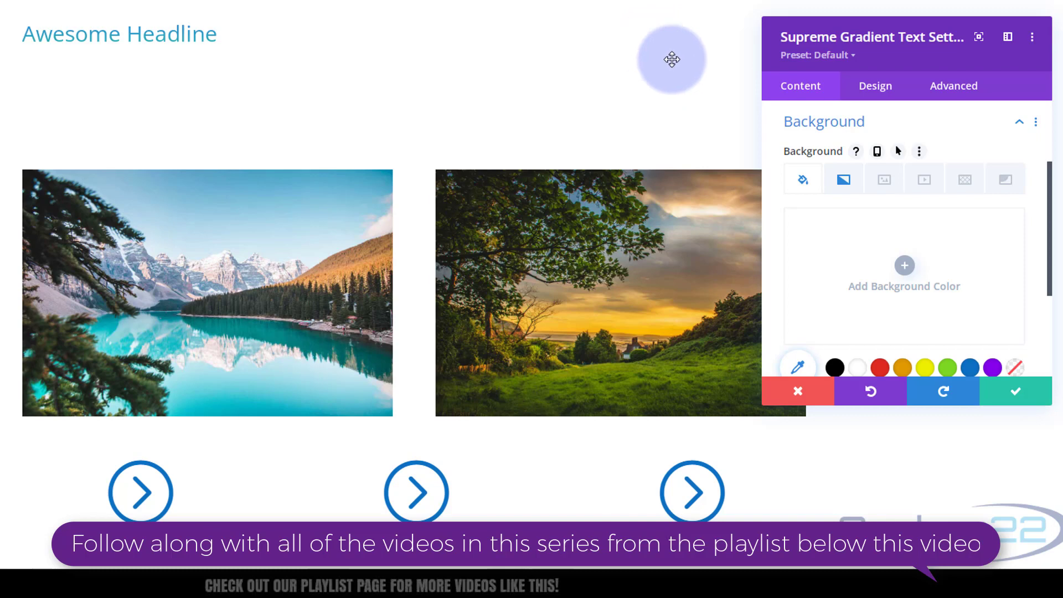
- Set the gradient text module's title font style to all uppercase
{"action": "left_click", "coordinate": [880, 96]}
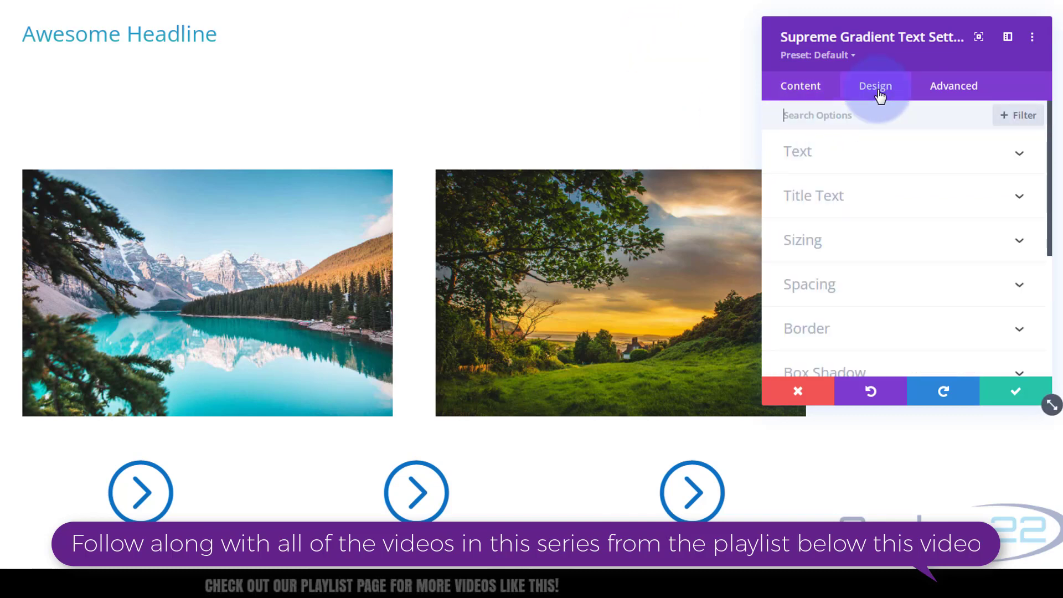
{"action": "left_click", "coordinate": [895, 195]}
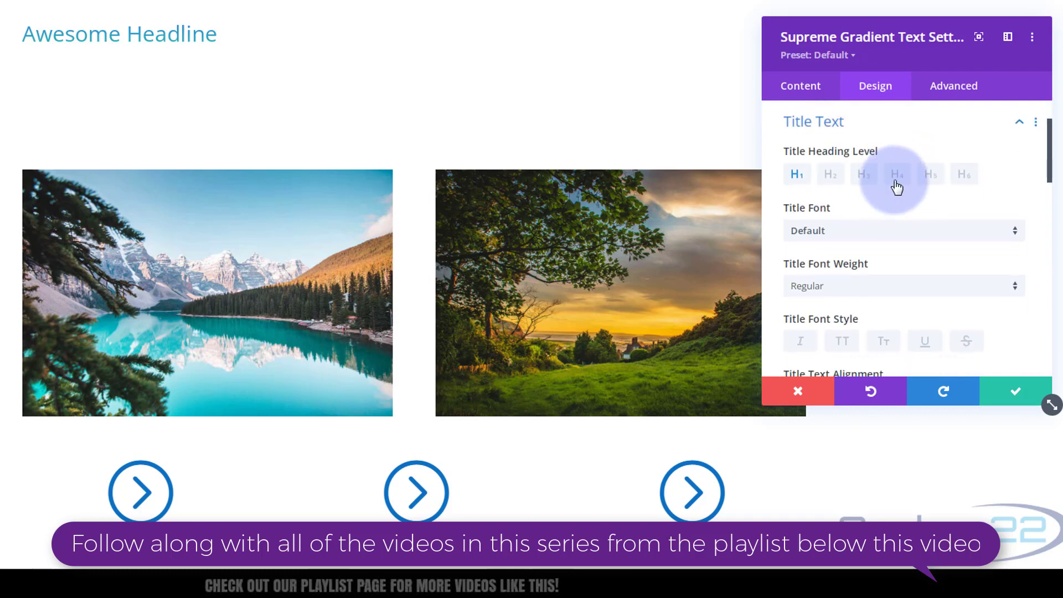
{"action": "scroll", "coordinate": [895, 185], "scroll_direction": "down", "scroll_amount": 2}
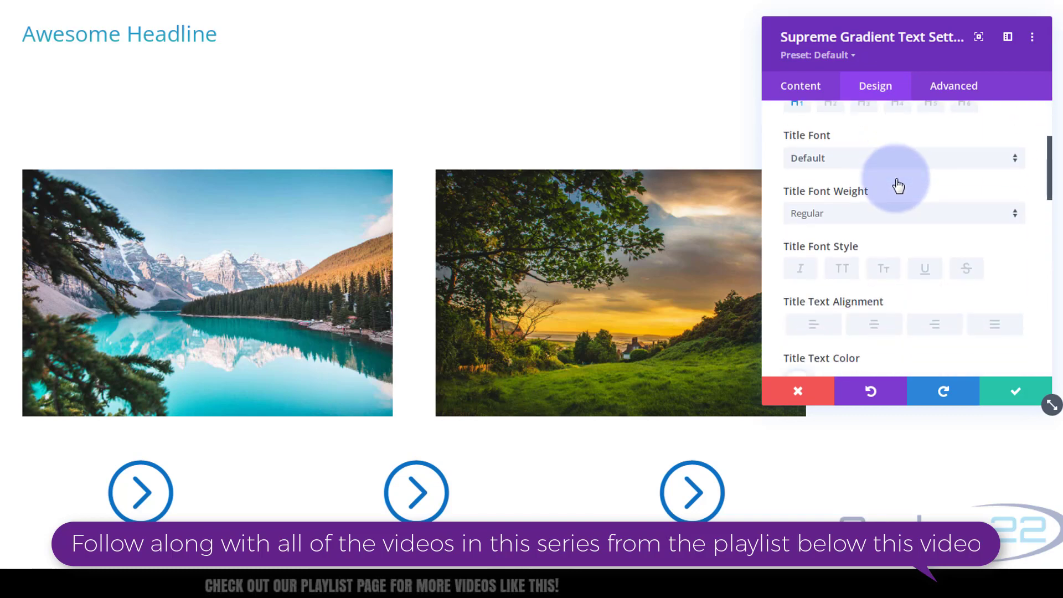
{"action": "left_click", "coordinate": [849, 272]}
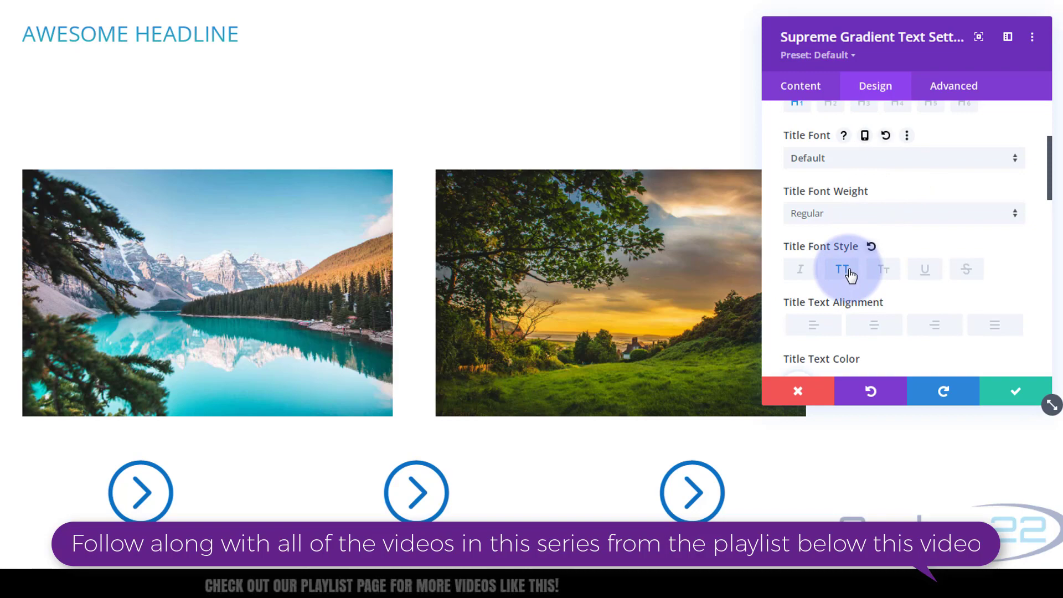
- Set the gradient text's title font to Anton with a Bold font weight
{"action": "left_click", "coordinate": [851, 161]}
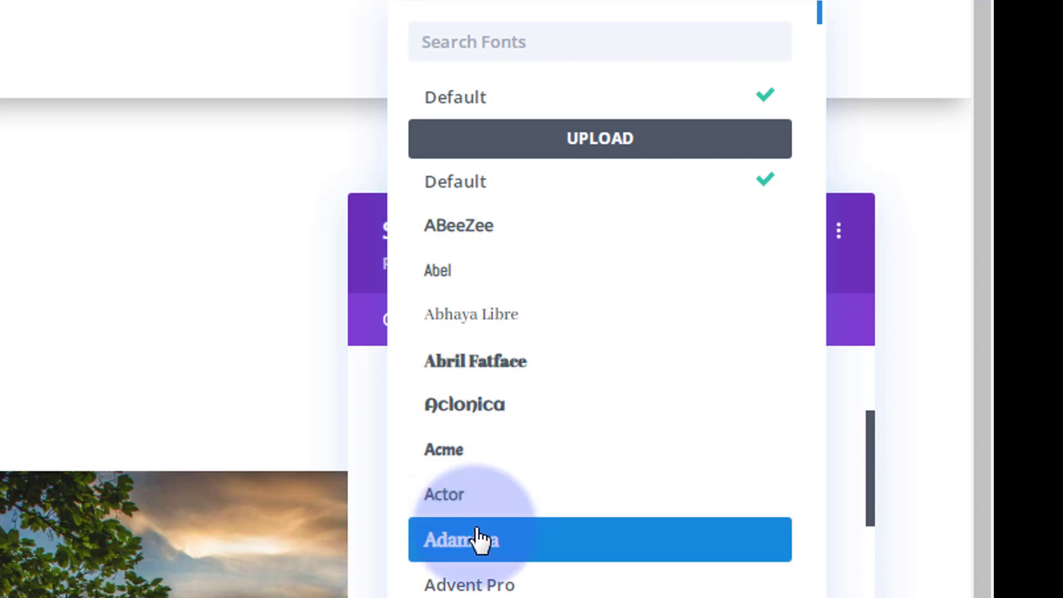
{"action": "left_click", "coordinate": [448, 43]}
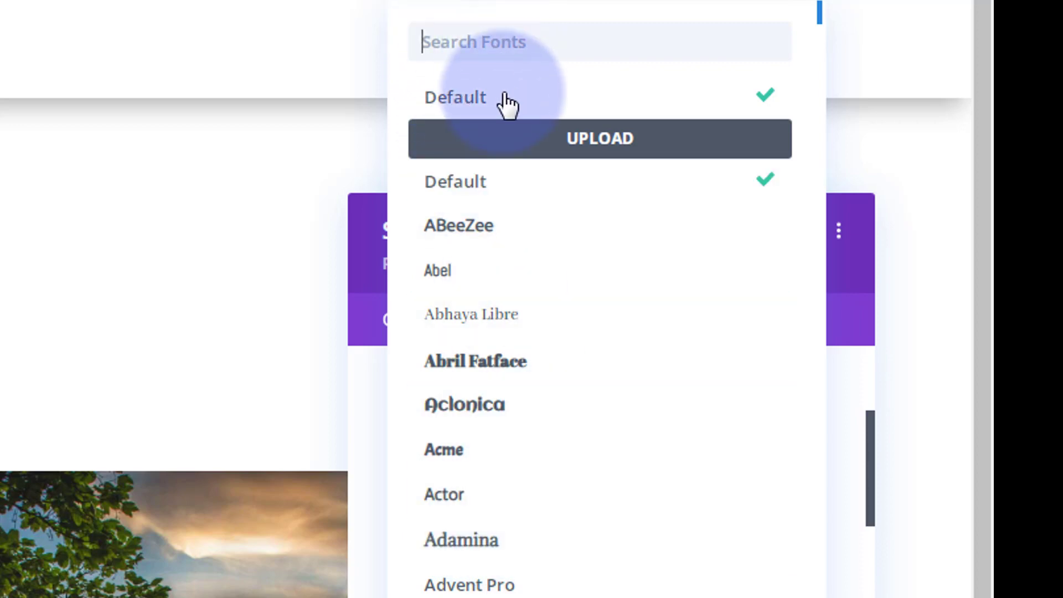
{"action": "type", "text": "anton"}
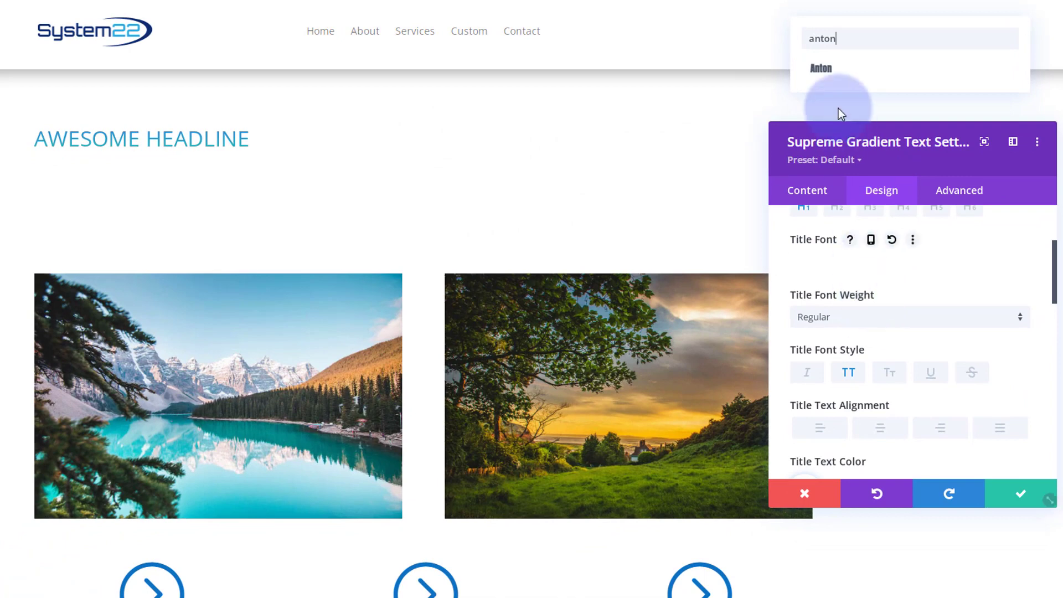
{"action": "left_click", "coordinate": [823, 71]}
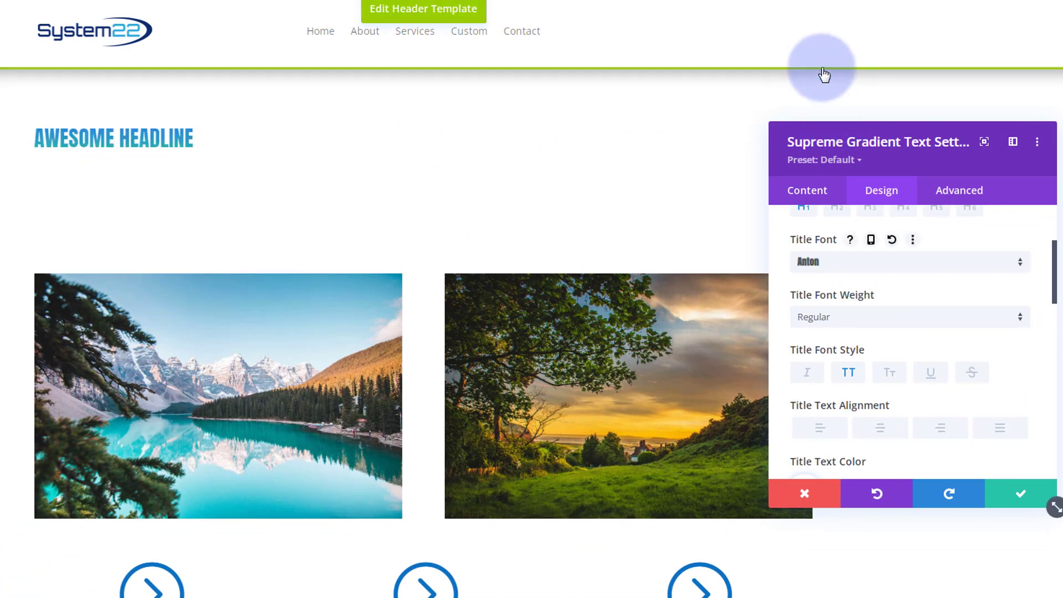
{"action": "left_click", "coordinate": [877, 318]}
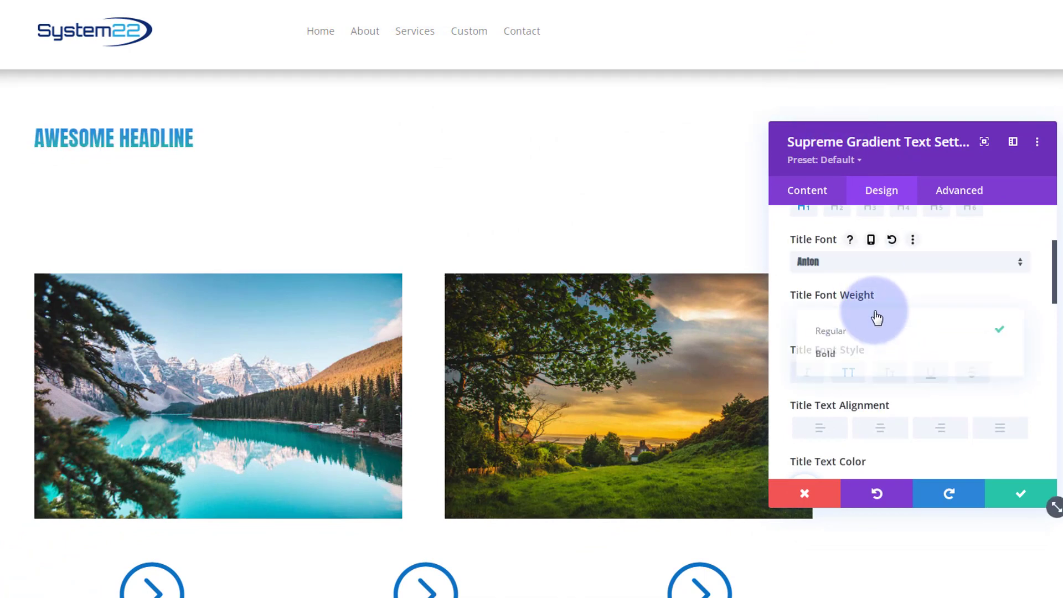
{"action": "left_click", "coordinate": [854, 354]}
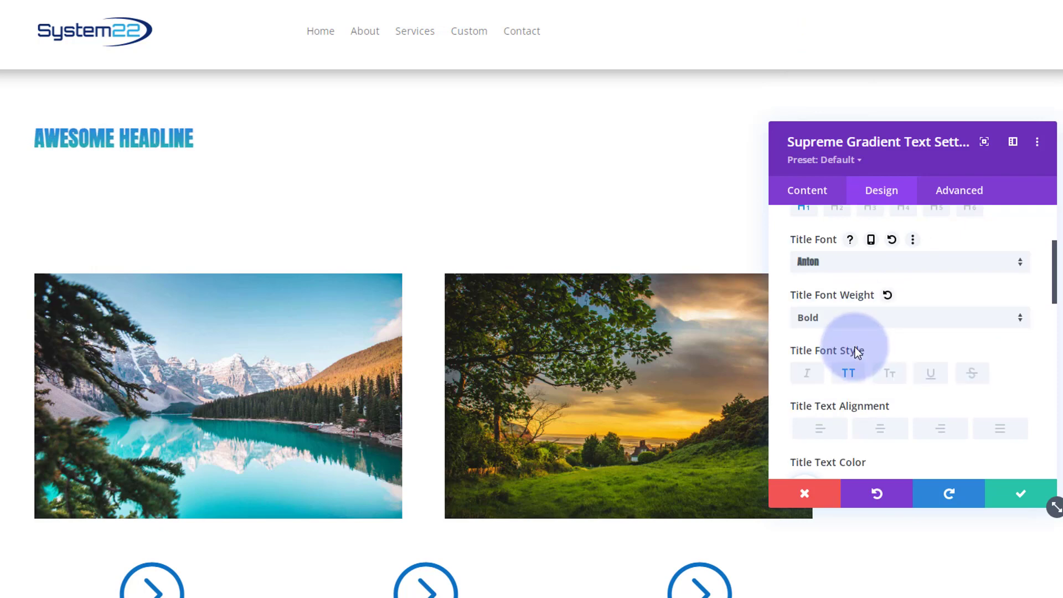
- Center the gradient text's title and set its desktop text size to 120px
{"action": "scroll", "coordinate": [867, 335], "scroll_direction": "down", "scroll_amount": 1}
{"action": "scroll", "coordinate": [868, 331], "scroll_direction": "down", "scroll_amount": 2}
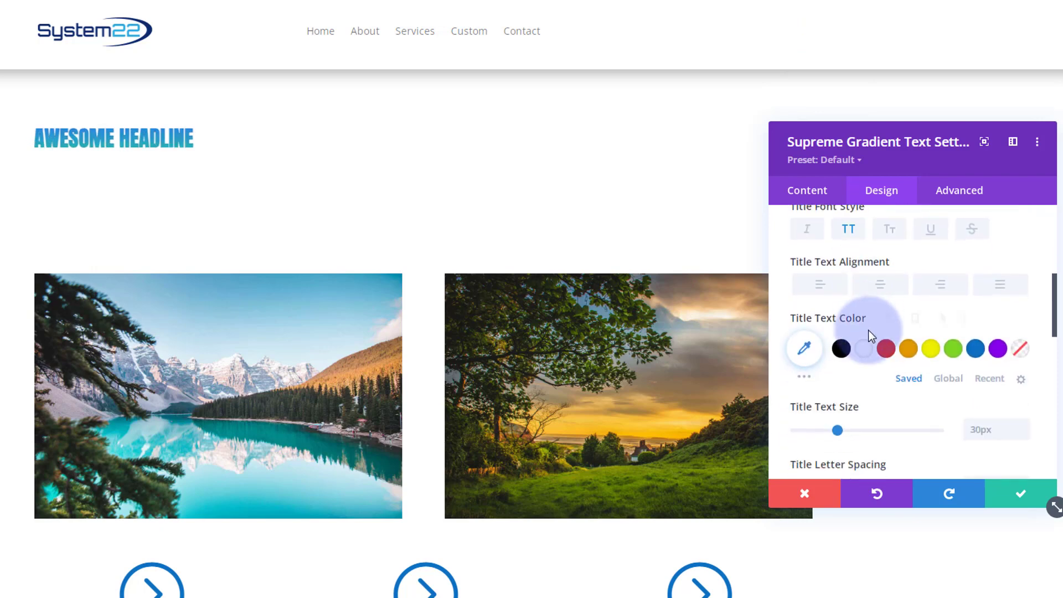
{"action": "left_click", "coordinate": [883, 289]}
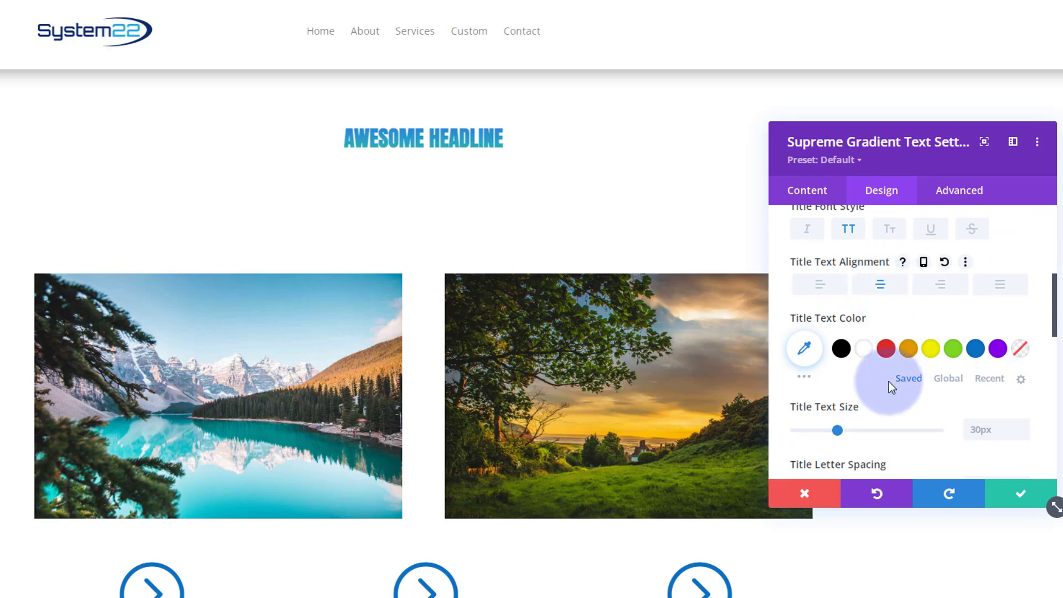
{"action": "left_click_drag", "start_coordinate": [837, 431], "coordinate": [948, 431]}
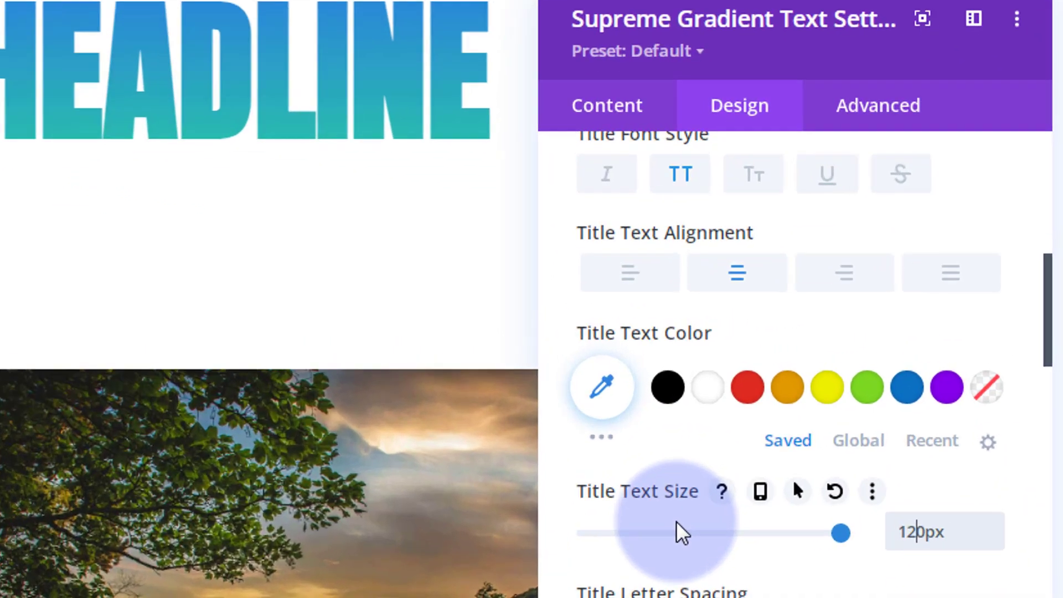
- Enable responsive values for the title text size, check the tablet layout, and set the phone size to 80px
{"action": "scroll", "coordinate": [831, 407], "scroll_direction": "up", "scroll_amount": 2}
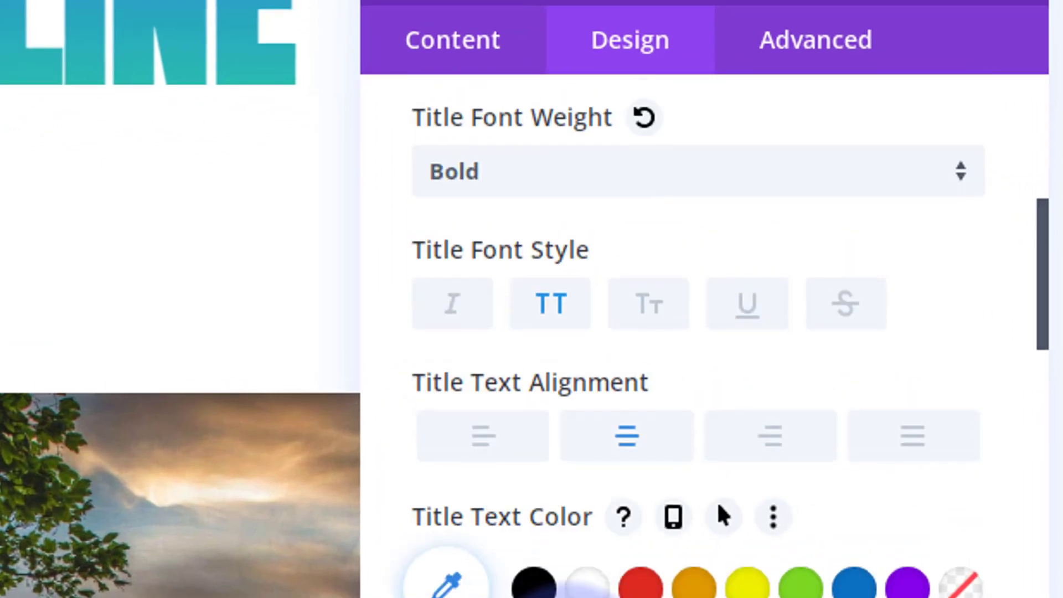
{"action": "scroll", "coordinate": [498, 581], "scroll_direction": "down", "scroll_amount": 3}
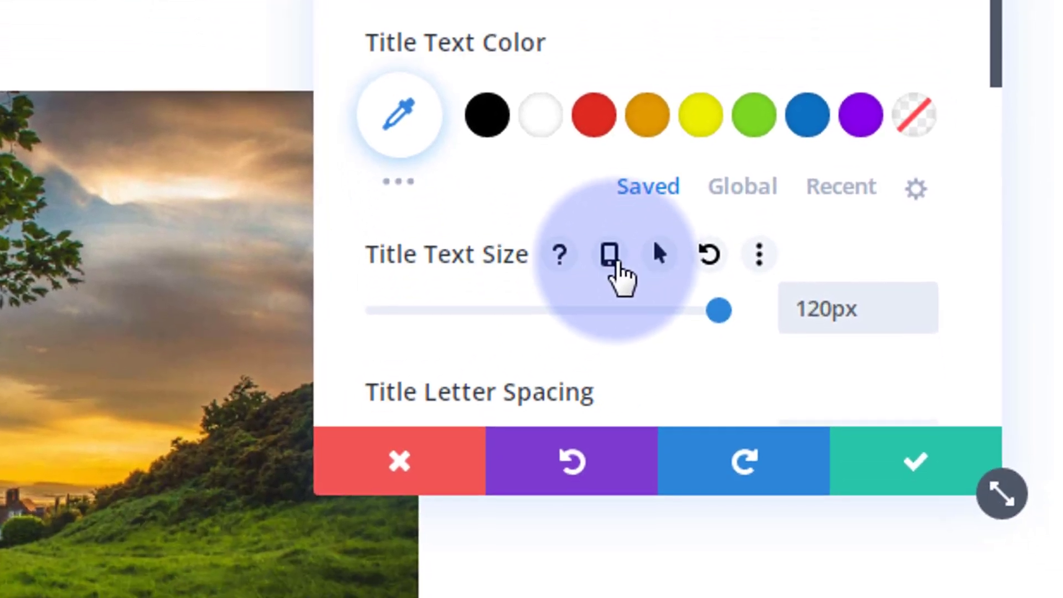
{"action": "left_click", "coordinate": [613, 258]}
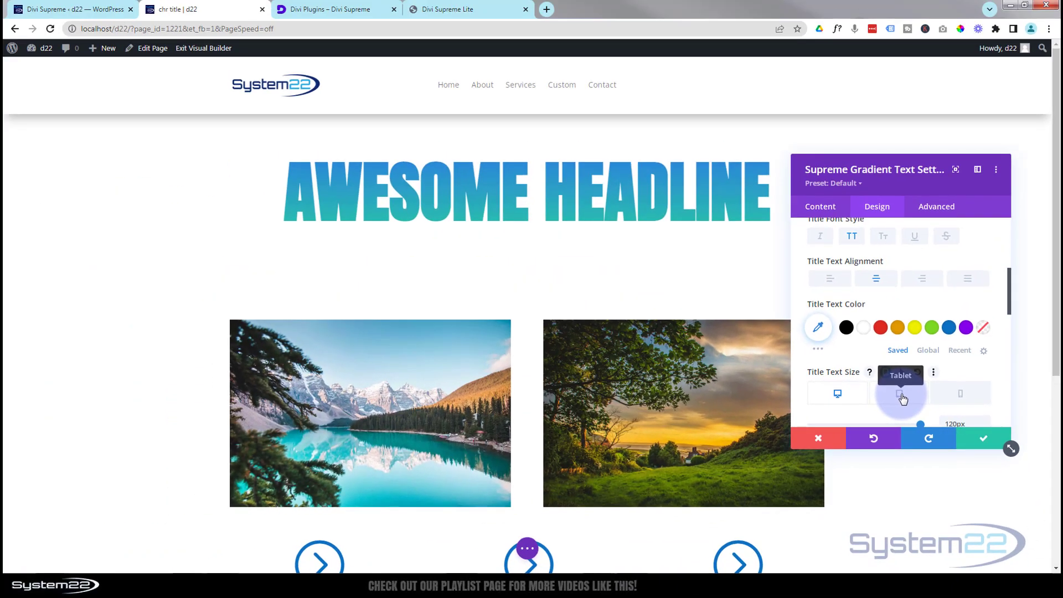
{"action": "left_click", "coordinate": [899, 395]}
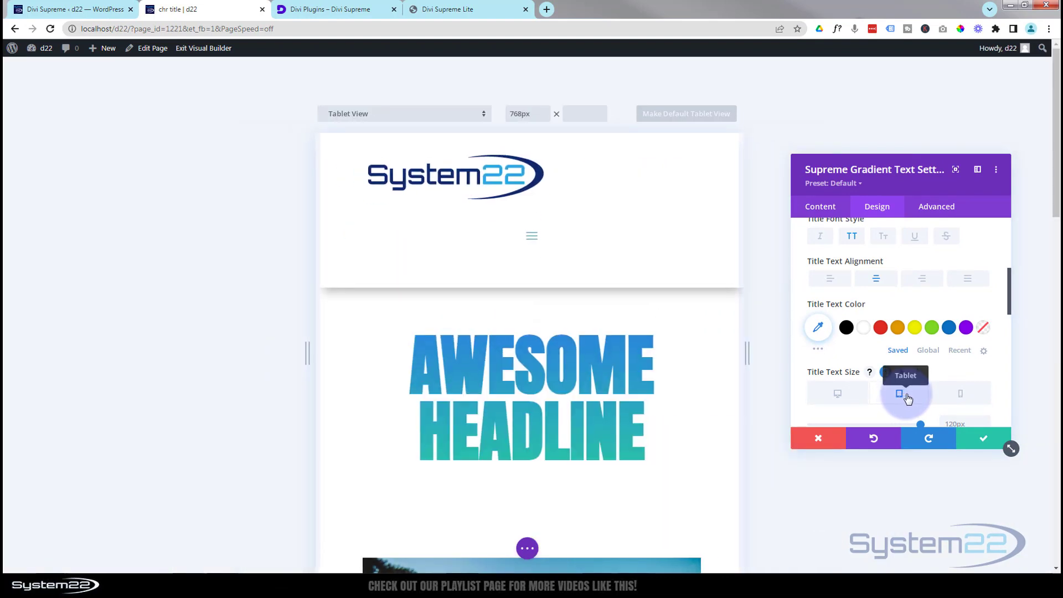
{"action": "scroll", "coordinate": [903, 396], "scroll_direction": "down", "scroll_amount": 2}
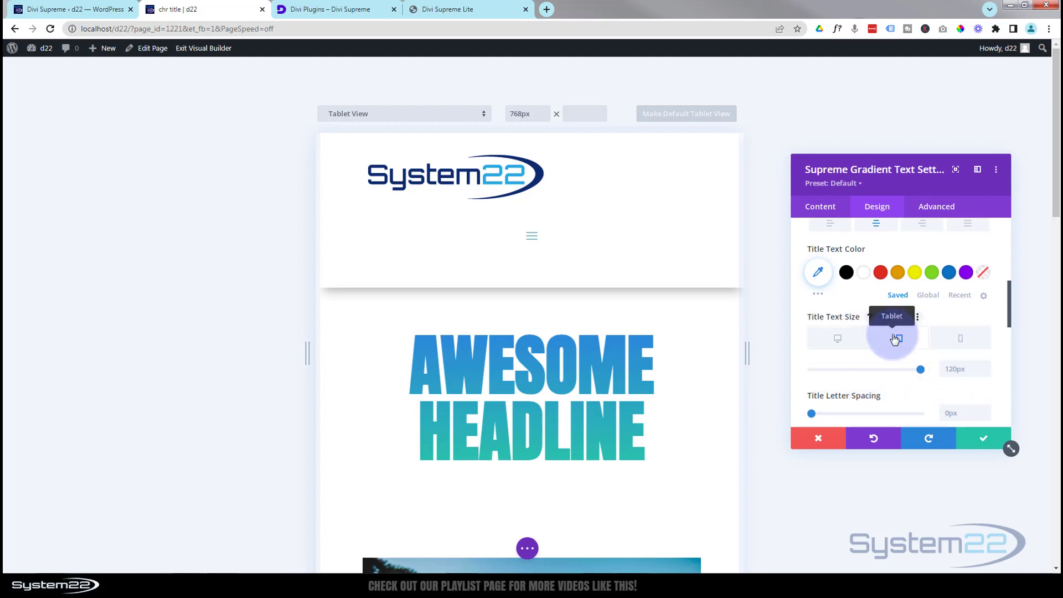
{"action": "left_click", "coordinate": [968, 345]}
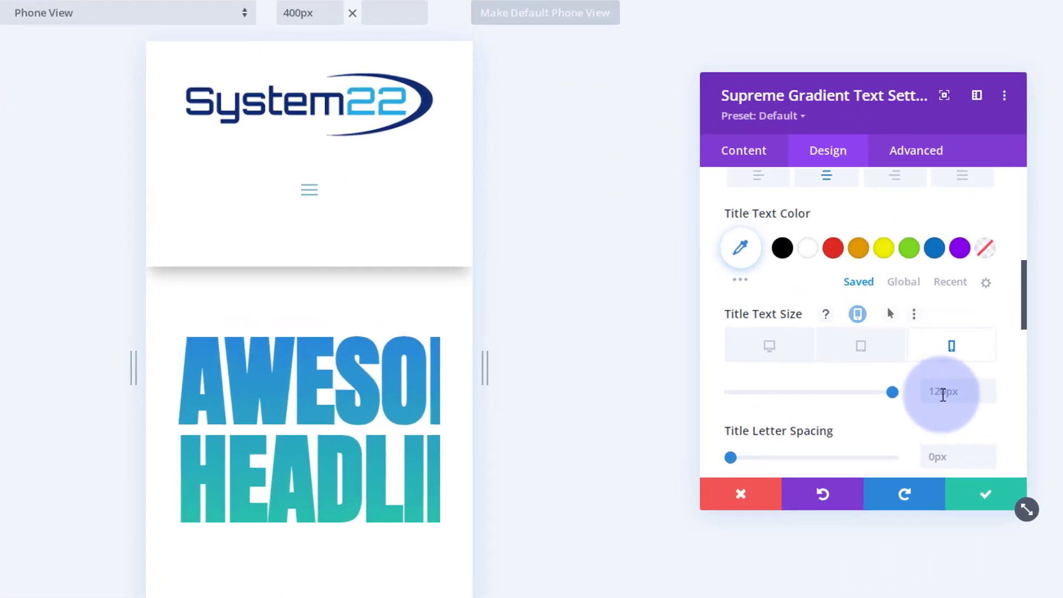
{"action": "left_click", "coordinate": [951, 369]}
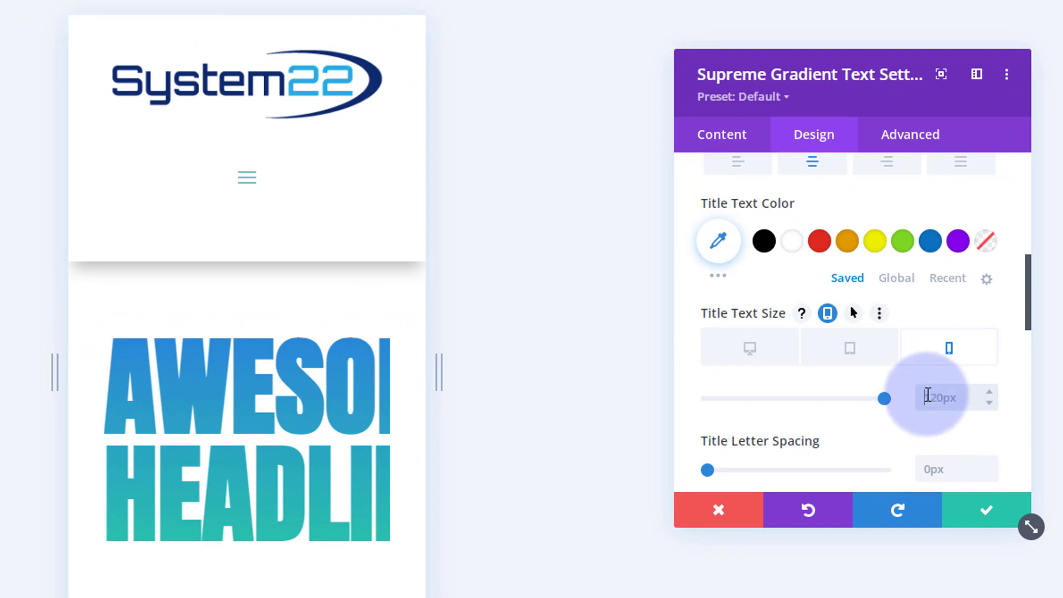
{"action": "double_click", "coordinate": [928, 395]}
{"action": "type", "text": "80"}
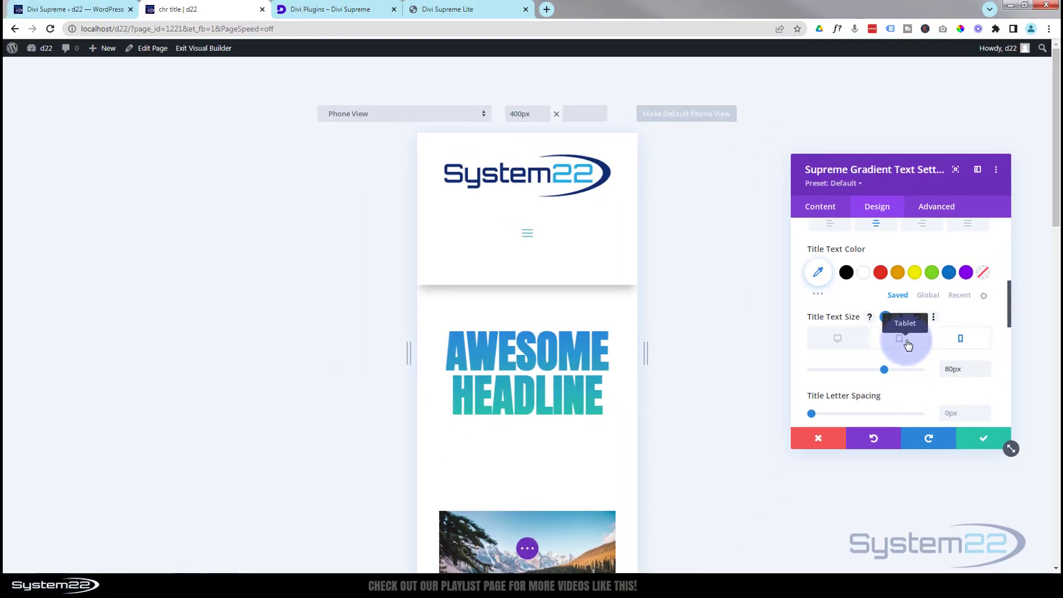
- Preview the headline in the tablet and desktop views and save the gradient text module's settings
{"action": "left_click", "coordinate": [861, 355]}
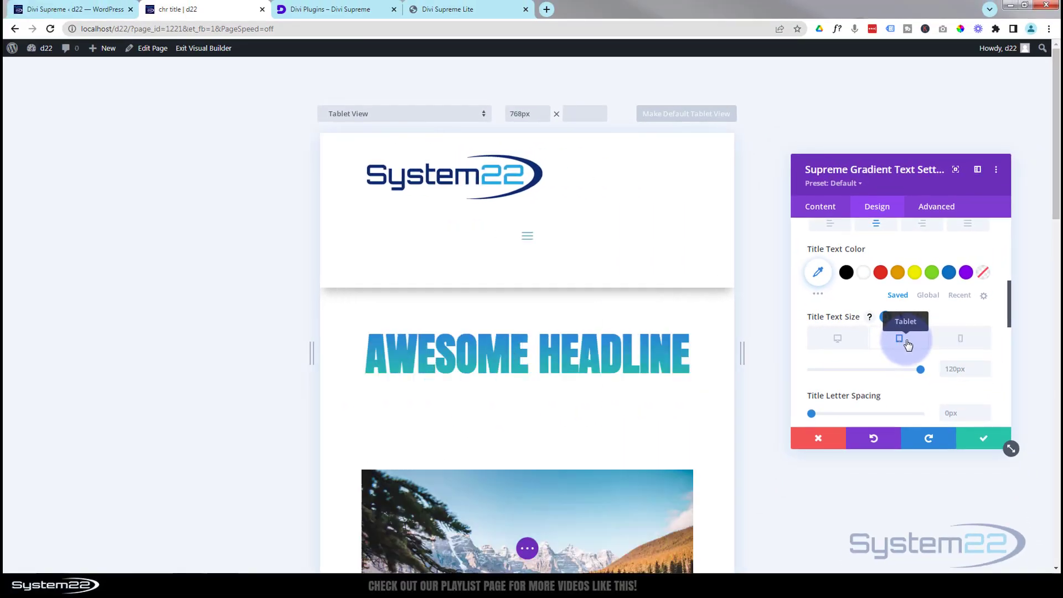
{"action": "left_click", "coordinate": [847, 344]}
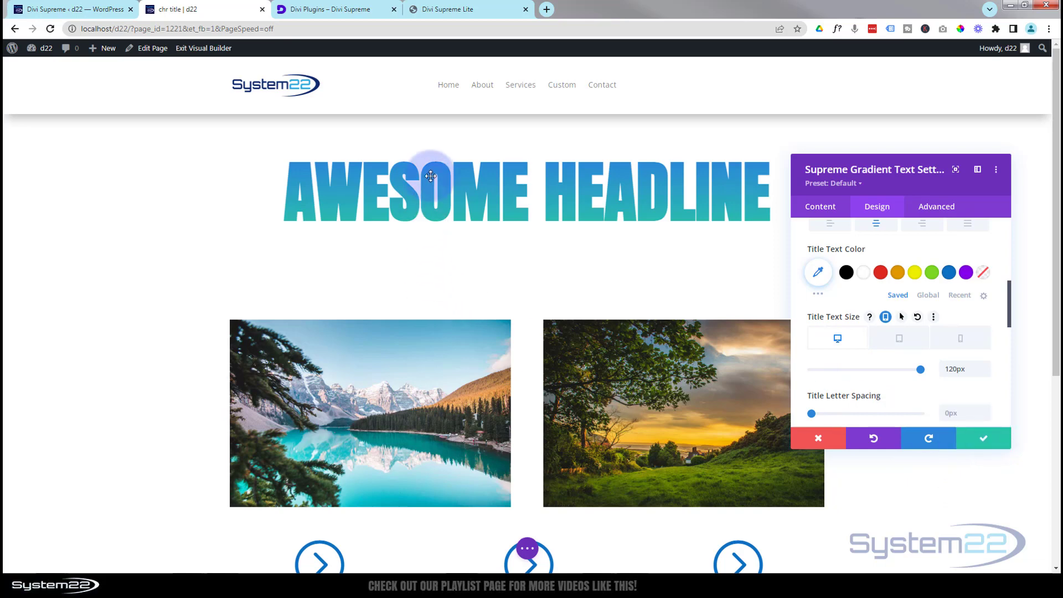
{"action": "left_click", "coordinate": [986, 438]}
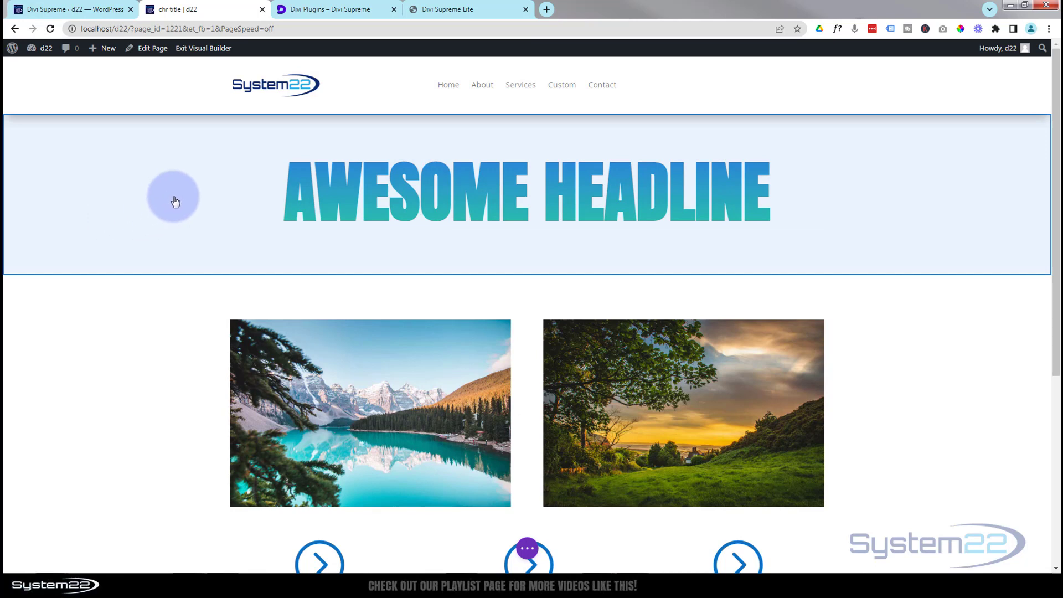
- Add the smoke picture from the media library as the background image of the headline's section
{"action": "mouse_move", "coordinate": [211, 197]}
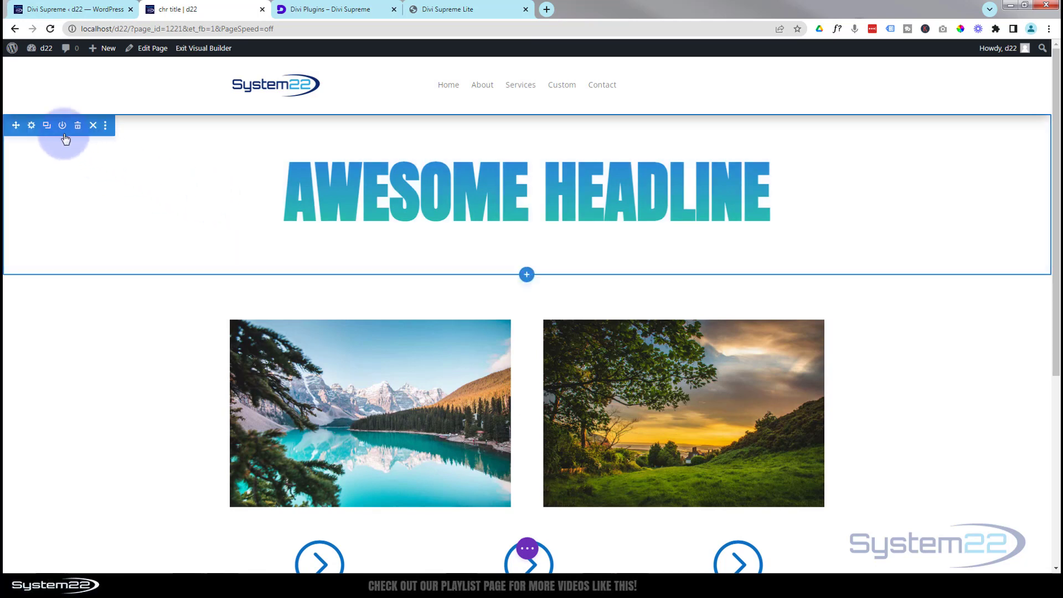
{"action": "left_click", "coordinate": [32, 127]}
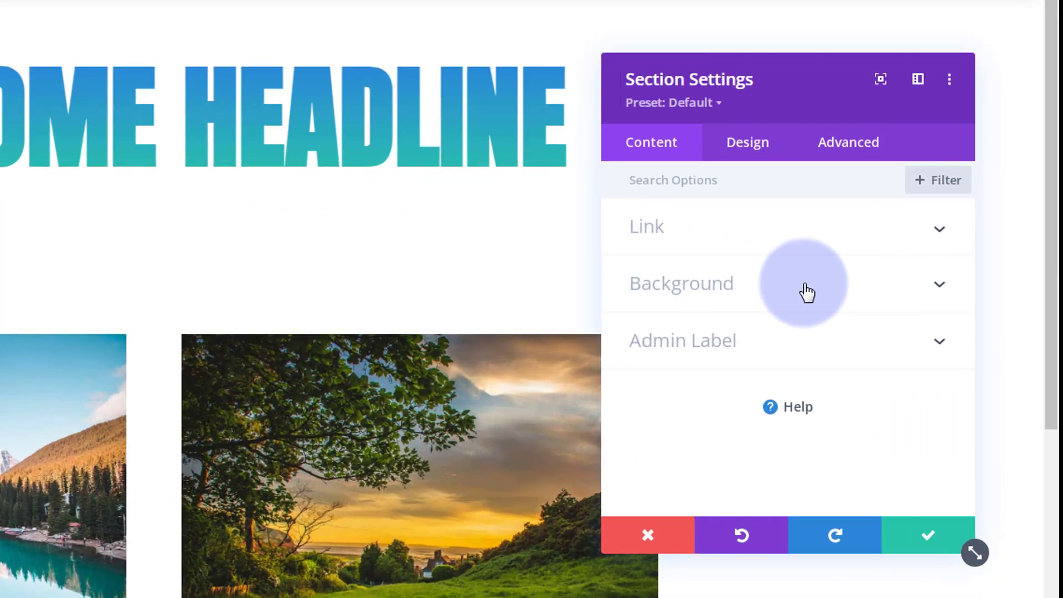
{"action": "left_click", "coordinate": [912, 290]}
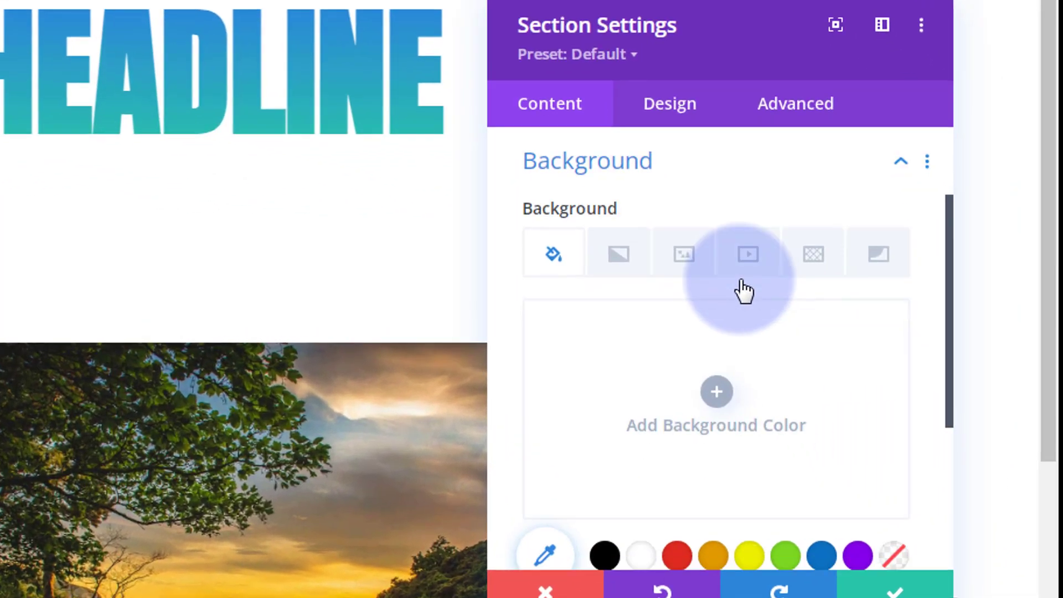
{"action": "left_click", "coordinate": [686, 255]}
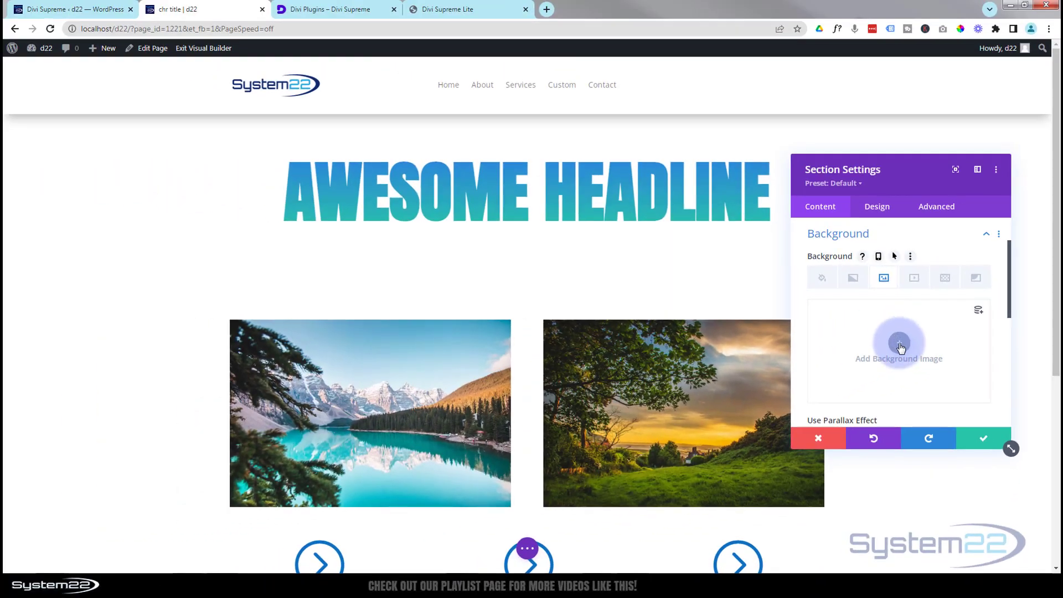
{"action": "left_click", "coordinate": [900, 344]}
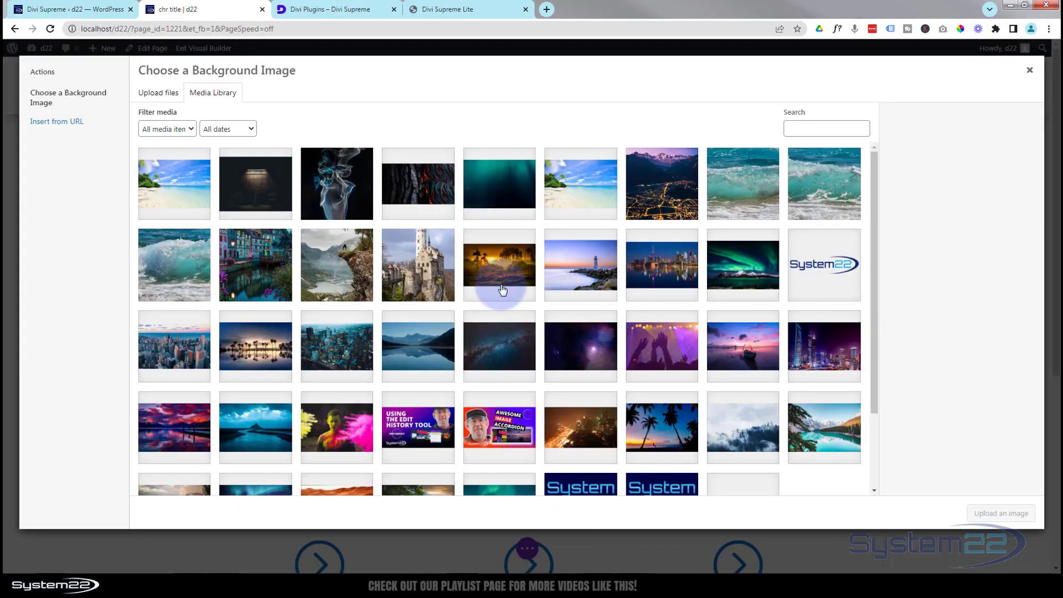
{"action": "left_click", "coordinate": [334, 181]}
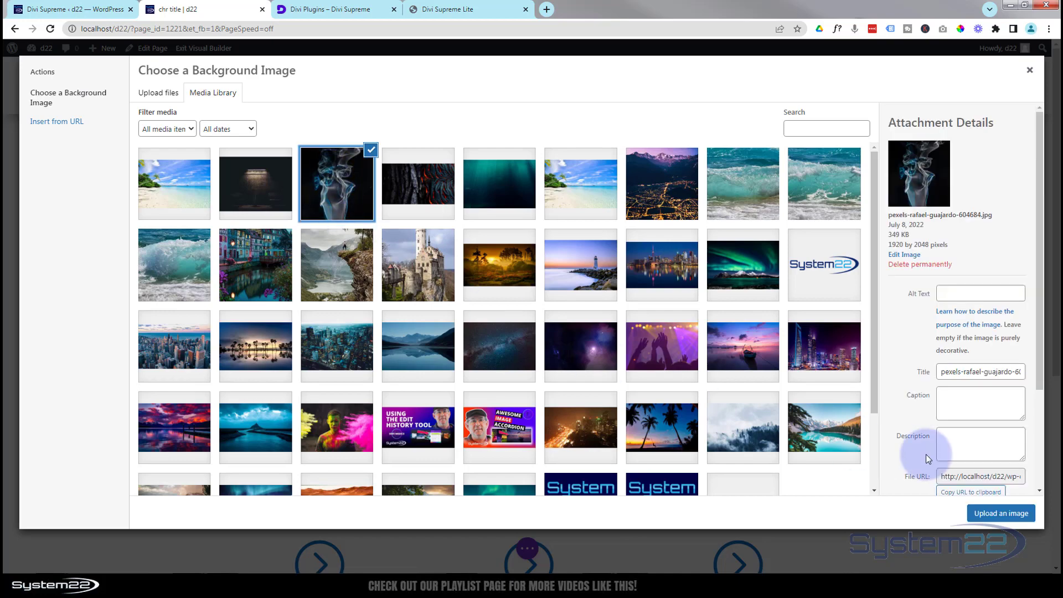
{"action": "left_click", "coordinate": [1011, 519]}
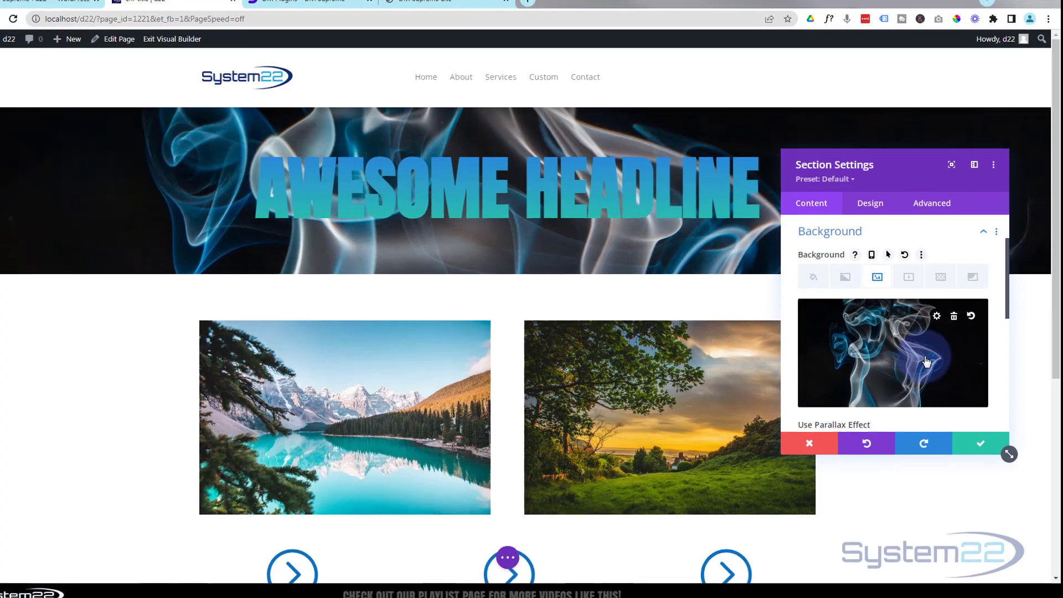
- Turn on the parallax effect for the section's smoke background and preview it on the page
{"action": "scroll", "coordinate": [912, 365], "scroll_direction": "down", "scroll_amount": 1}
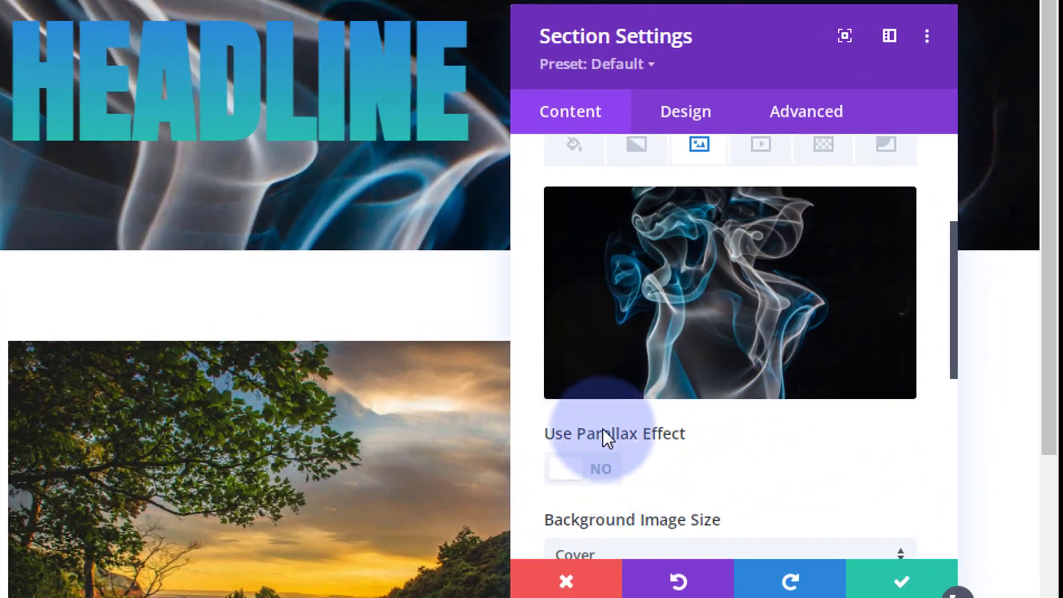
{"action": "left_click", "coordinate": [604, 475]}
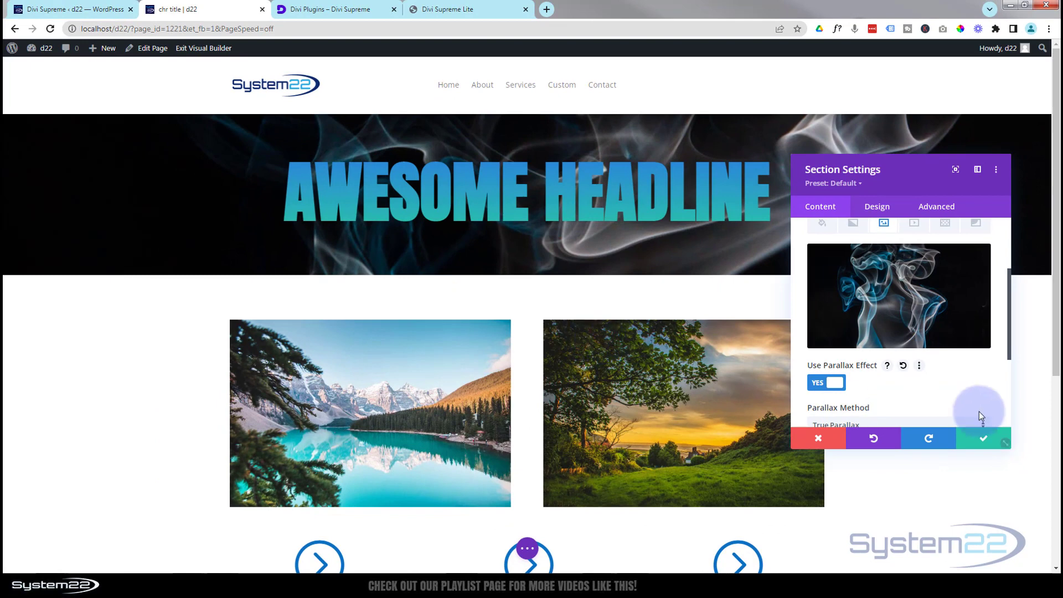
{"action": "scroll", "coordinate": [948, 370], "scroll_direction": "down", "scroll_amount": 1}
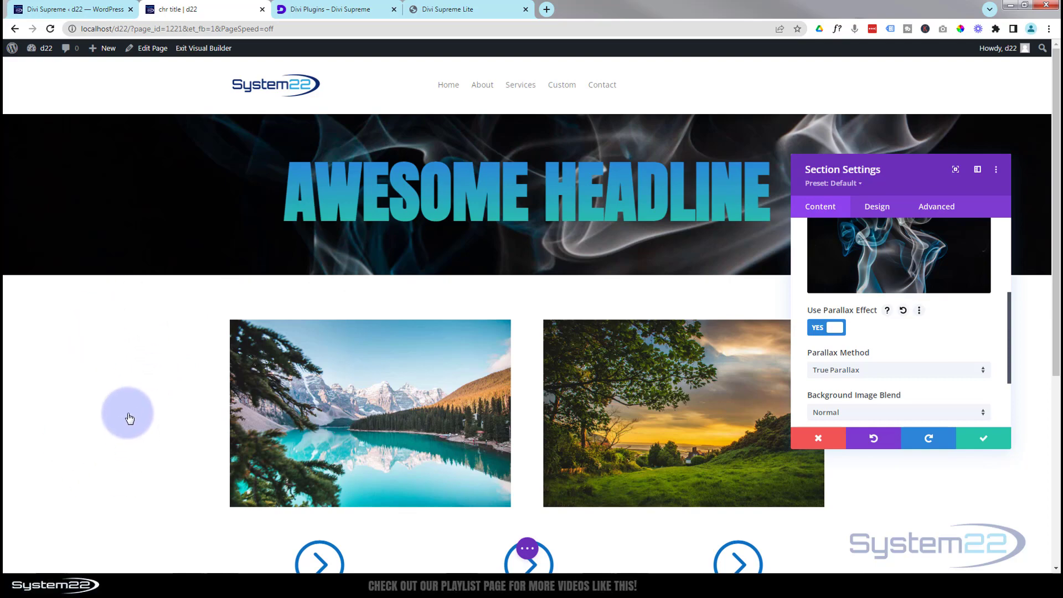
{"action": "scroll", "coordinate": [130, 417], "scroll_direction": "down", "scroll_amount": 1}
{"action": "scroll", "coordinate": [129, 417], "scroll_direction": "down", "scroll_amount": 2}
{"action": "scroll", "coordinate": [130, 417], "scroll_direction": "up", "scroll_amount": 2}
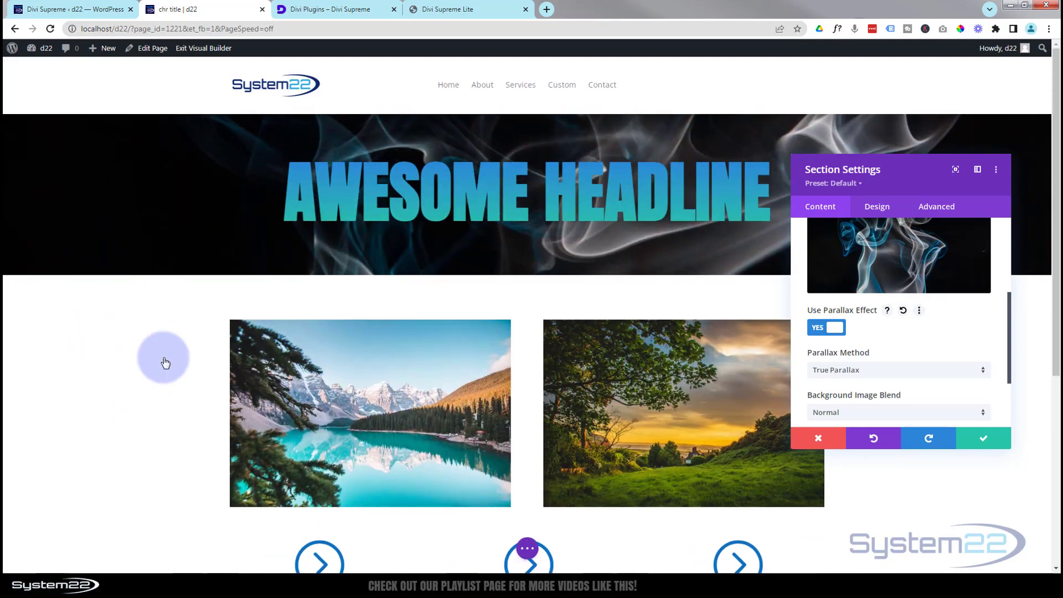
- Preview how the section's smoke background moves with the True Parallax method across the page
{"action": "scroll", "coordinate": [165, 363], "scroll_direction": "down", "scroll_amount": 2}
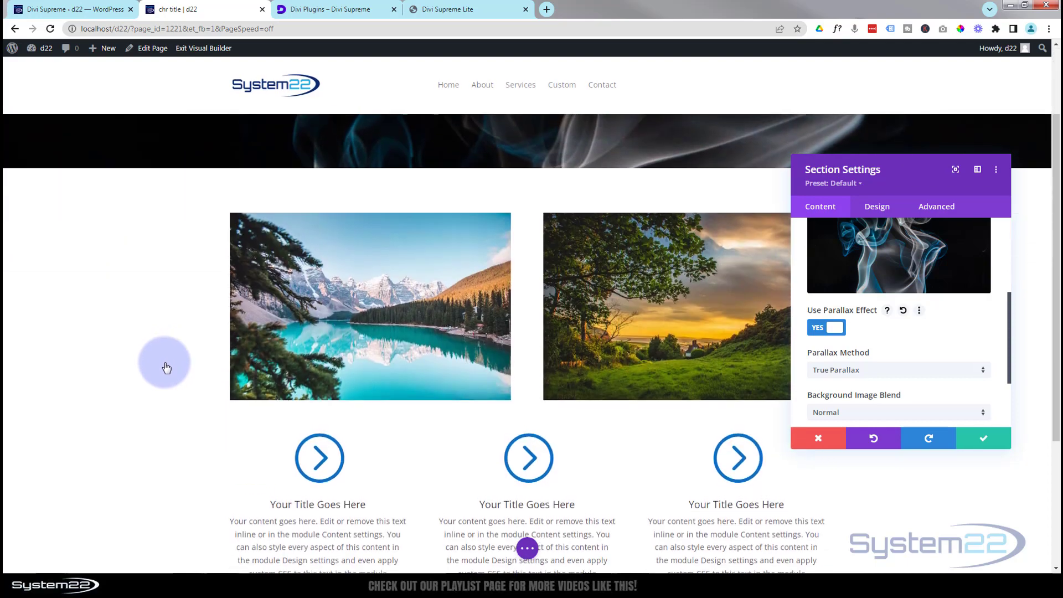
{"action": "scroll", "coordinate": [167, 368], "scroll_direction": "up", "scroll_amount": 2}
{"action": "scroll", "coordinate": [167, 366], "scroll_direction": "down", "scroll_amount": 3}
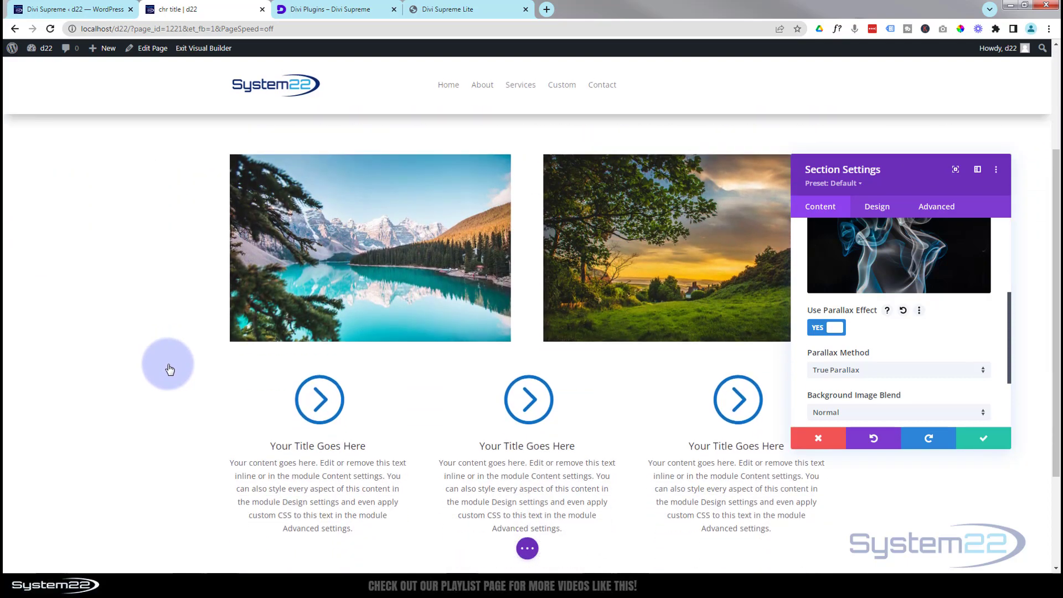
{"action": "scroll", "coordinate": [169, 370], "scroll_direction": "up", "scroll_amount": 2}
{"action": "scroll", "coordinate": [169, 371], "scroll_direction": "up", "scroll_amount": 1}
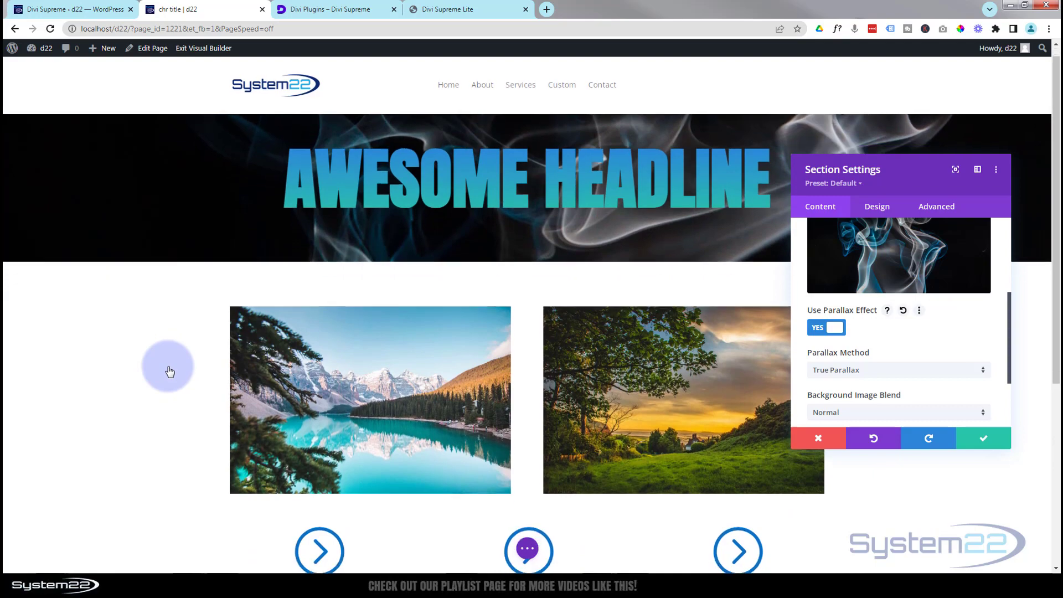
{"action": "scroll", "coordinate": [170, 371], "scroll_direction": "down", "scroll_amount": 2}
{"action": "scroll", "coordinate": [172, 372], "scroll_direction": "up", "scroll_amount": 2}
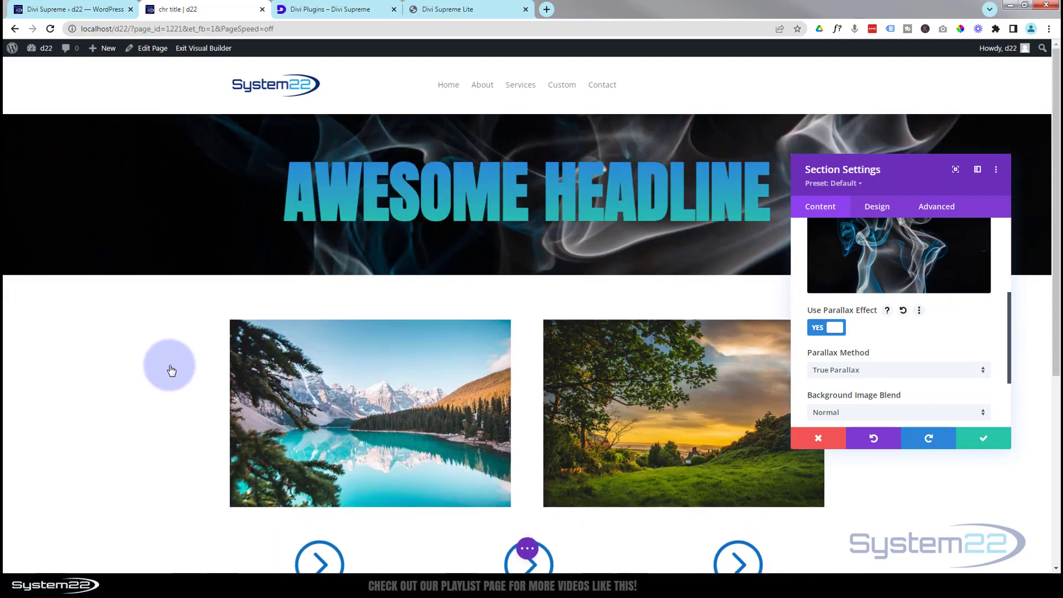
- Try the CSS parallax method on the section's smoke background and switch back to True Parallax
{"action": "left_click", "coordinate": [916, 376]}
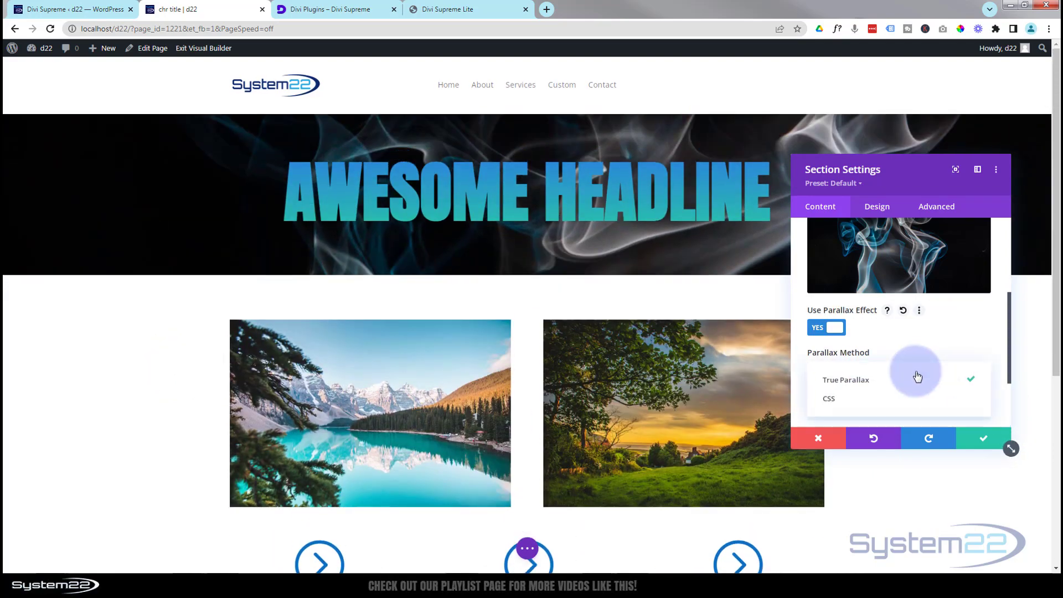
{"action": "left_click", "coordinate": [854, 400]}
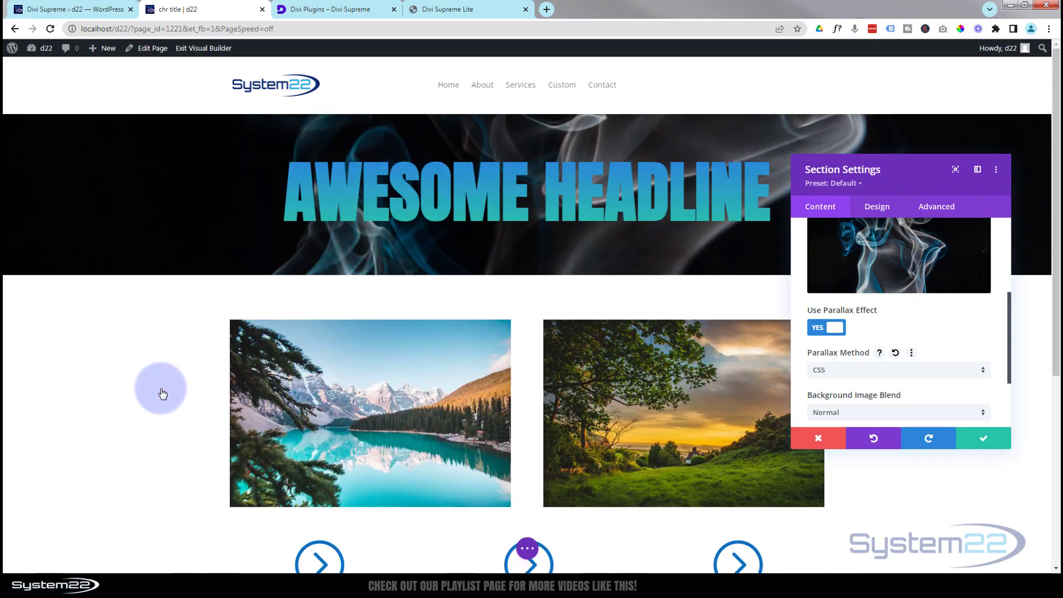
{"action": "left_click", "coordinate": [886, 370]}
{"action": "left_click", "coordinate": [874, 382]}
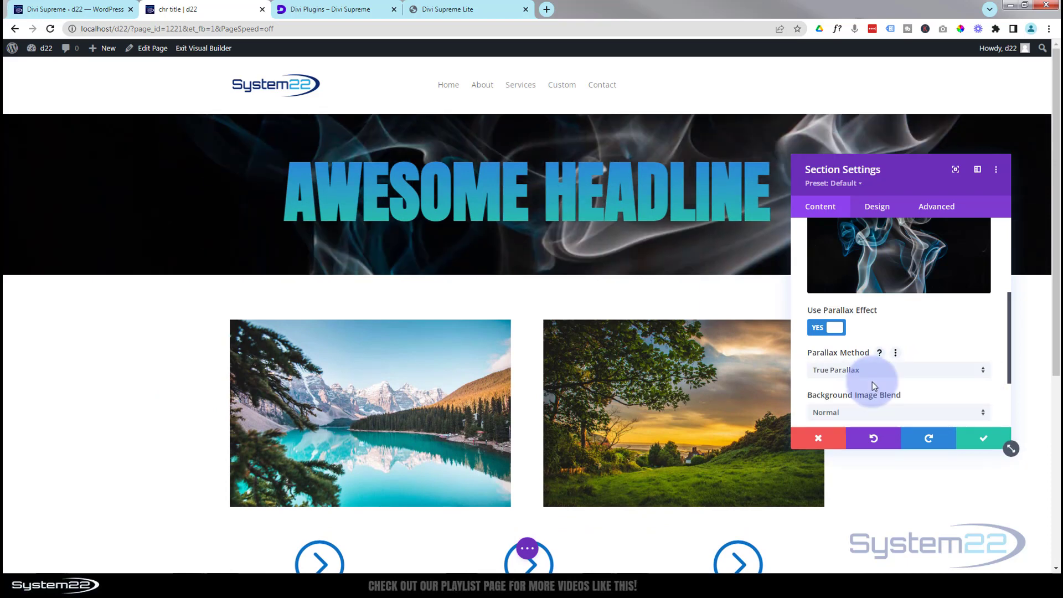
- Set the headline section's top and bottom padding to 150px, preview the result and save the section settings
{"action": "left_click", "coordinate": [884, 208]}
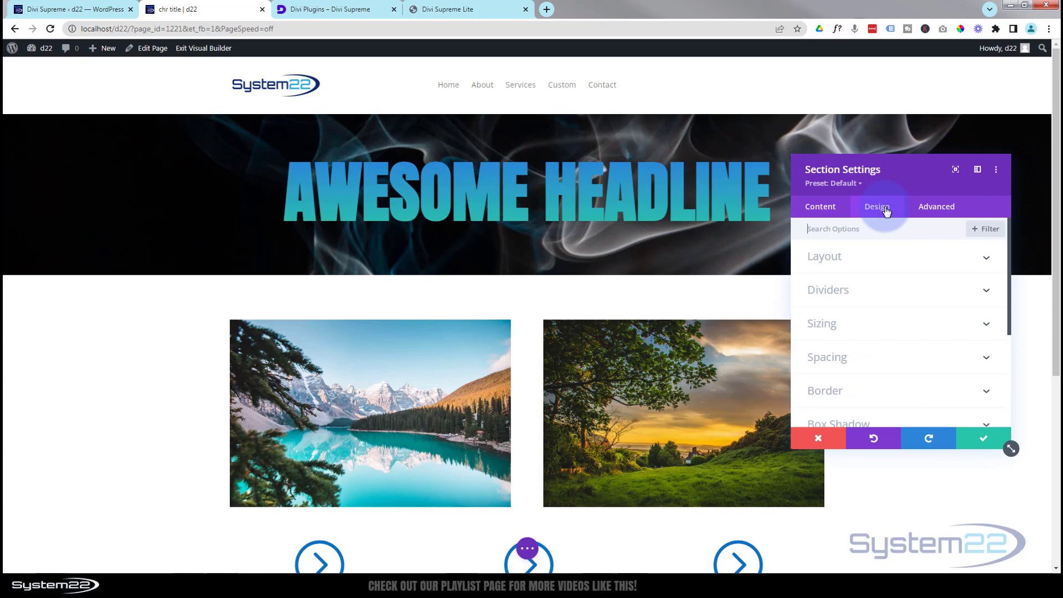
{"action": "left_click", "coordinate": [923, 320]}
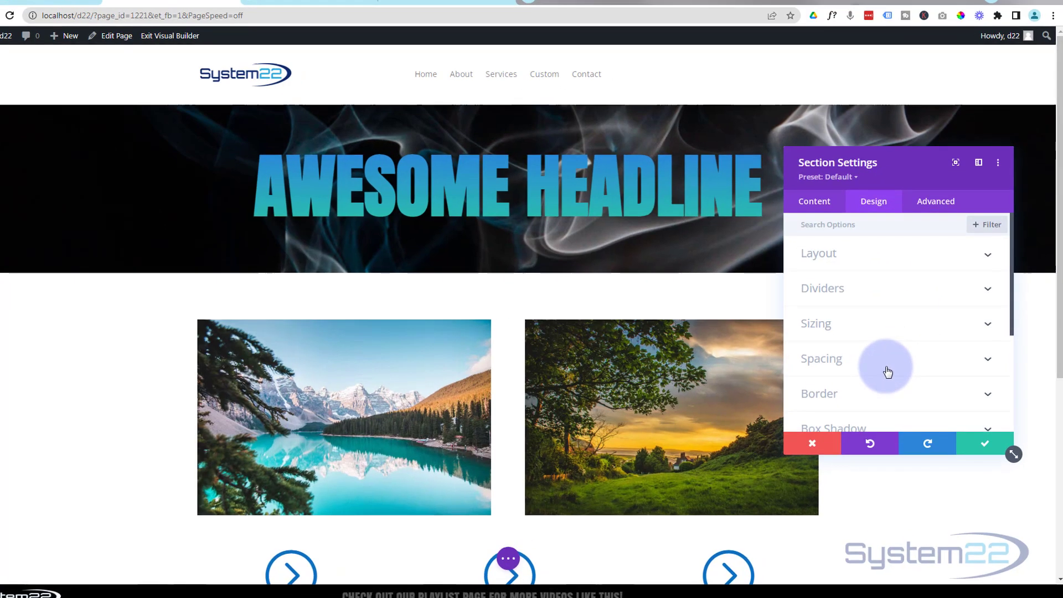
{"action": "left_click", "coordinate": [886, 358]}
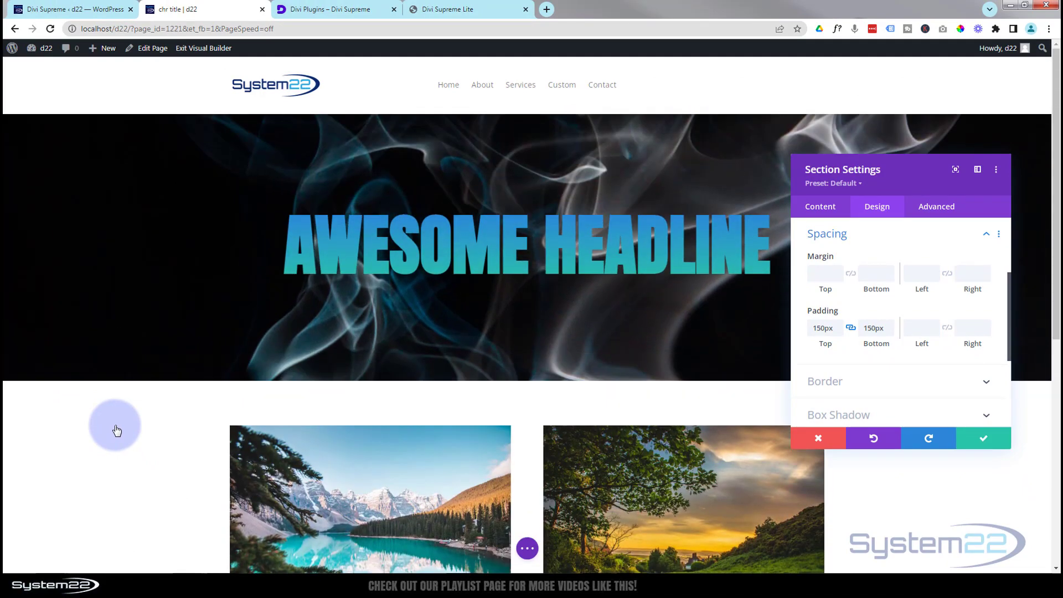
{"action": "scroll", "coordinate": [116, 431], "scroll_direction": "down", "scroll_amount": 2}
{"action": "scroll", "coordinate": [116, 431], "scroll_direction": "up", "scroll_amount": 2}
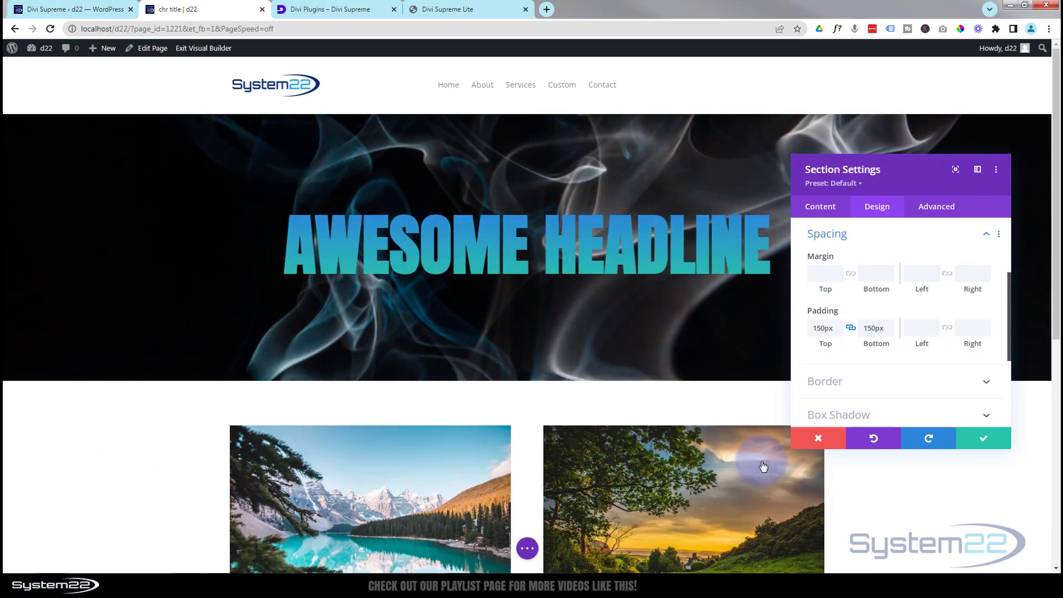
{"action": "left_click", "coordinate": [986, 441]}
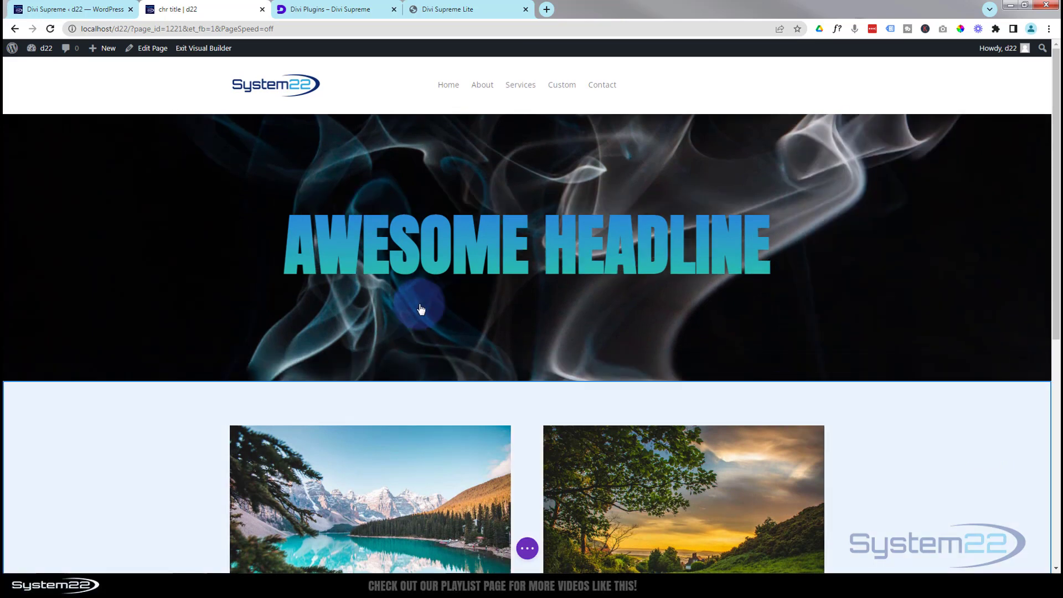
- Add three intermediate stops to the headline module's background gradient, at about 25%, 45% and 70%
{"action": "left_click", "coordinate": [473, 244]}
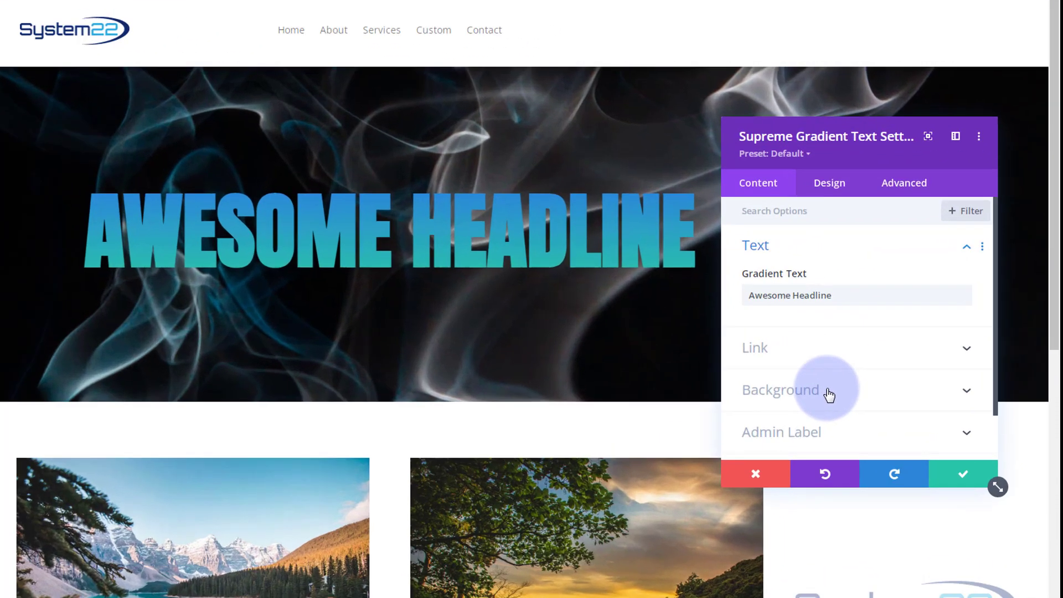
{"action": "left_click", "coordinate": [877, 372]}
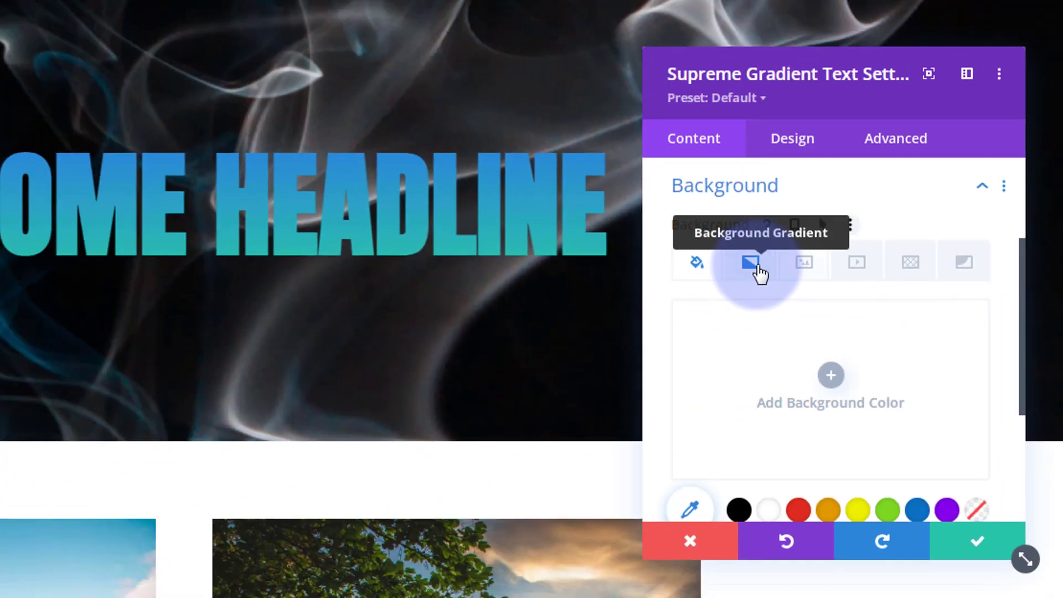
{"action": "left_click", "coordinate": [752, 263]}
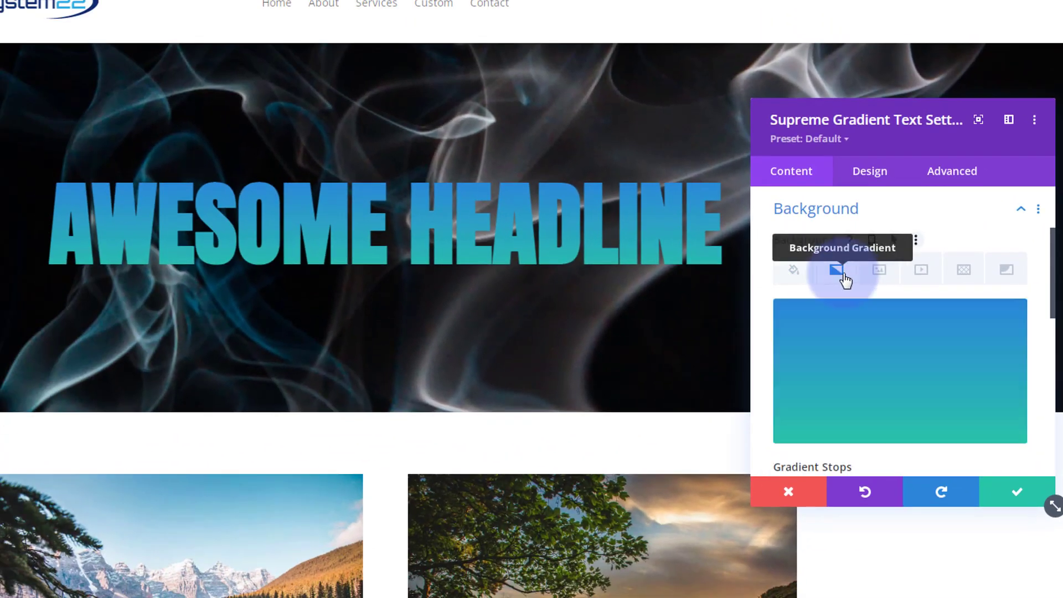
{"action": "scroll", "coordinate": [864, 353], "scroll_direction": "down", "scroll_amount": 3}
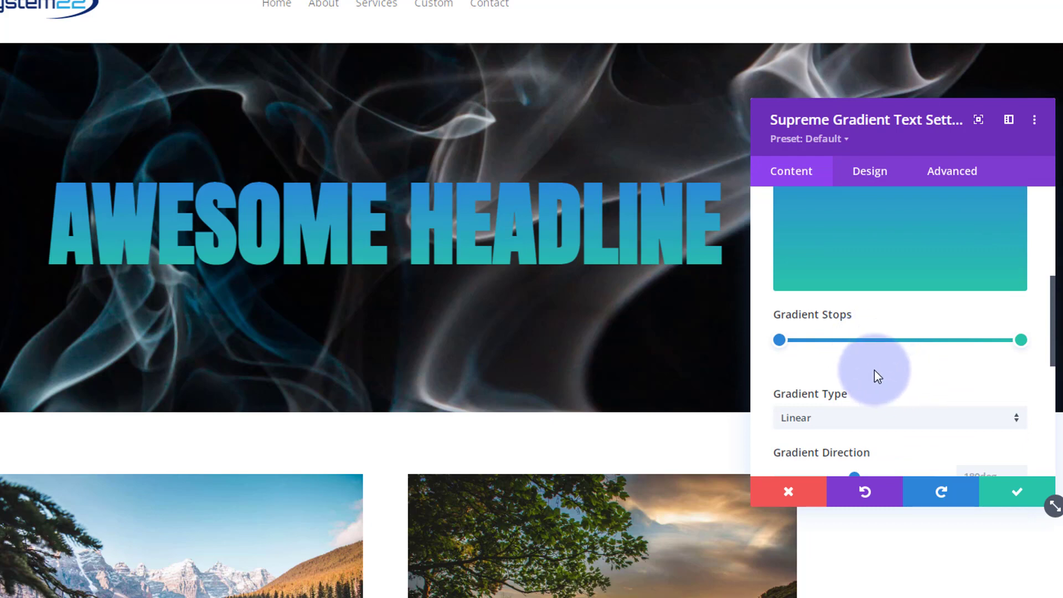
{"action": "left_click", "coordinate": [842, 340]}
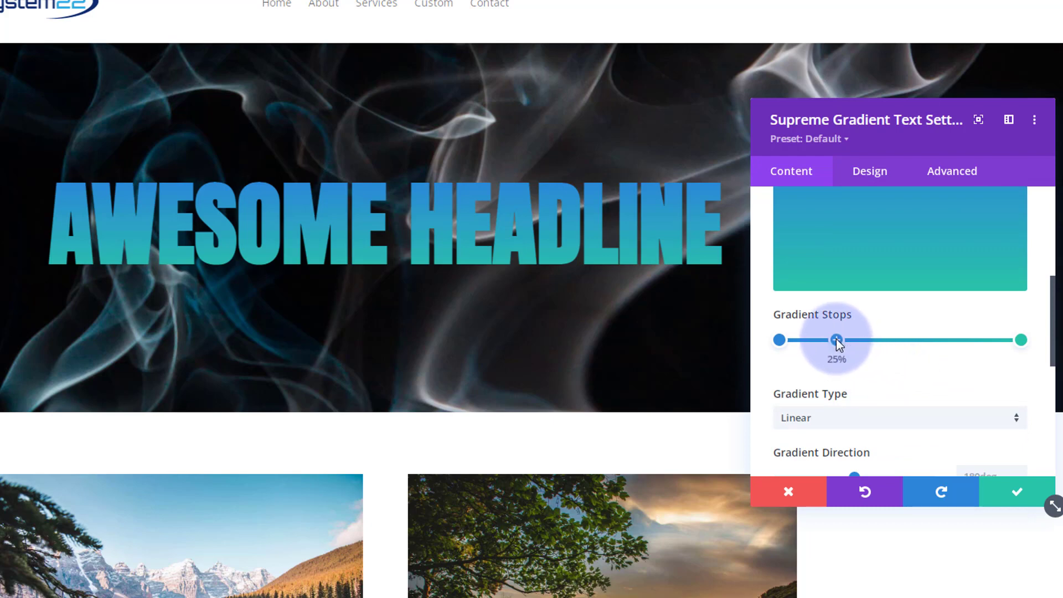
{"action": "left_click", "coordinate": [882, 340]}
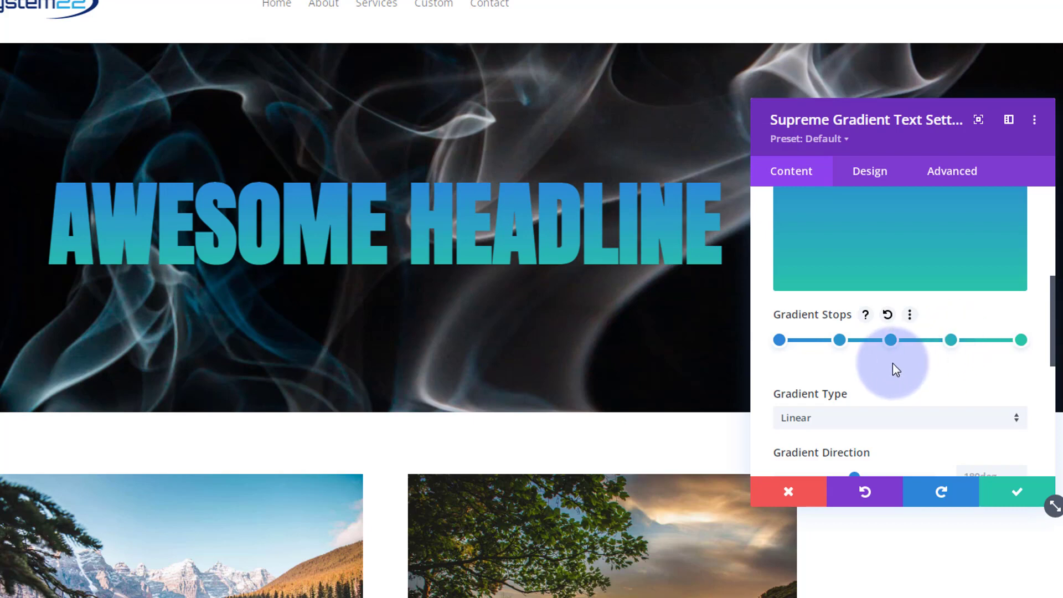
- Color the first gradient stop white (#ffffff), the second at 24% blue (#0c71c3), and the third at 45% white
{"action": "left_click", "coordinate": [779, 340]}
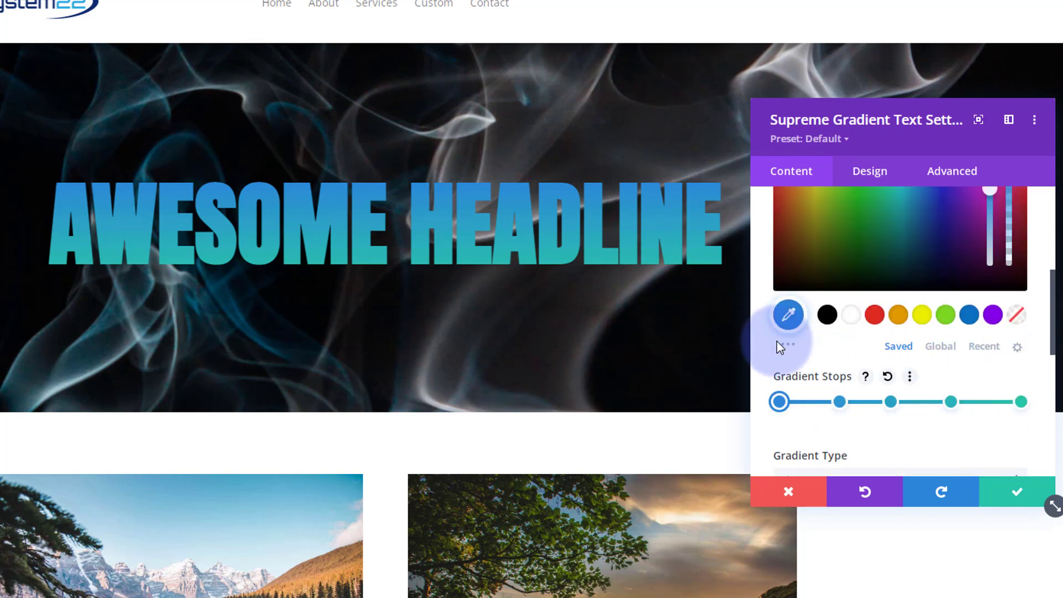
{"action": "left_click", "coordinate": [852, 316]}
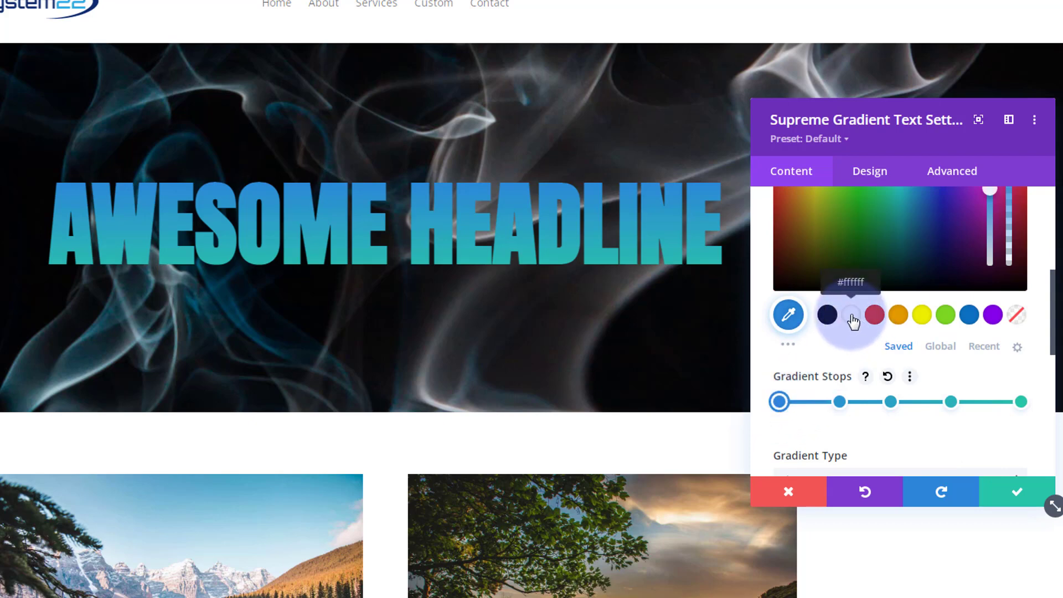
{"action": "left_click", "coordinate": [838, 401]}
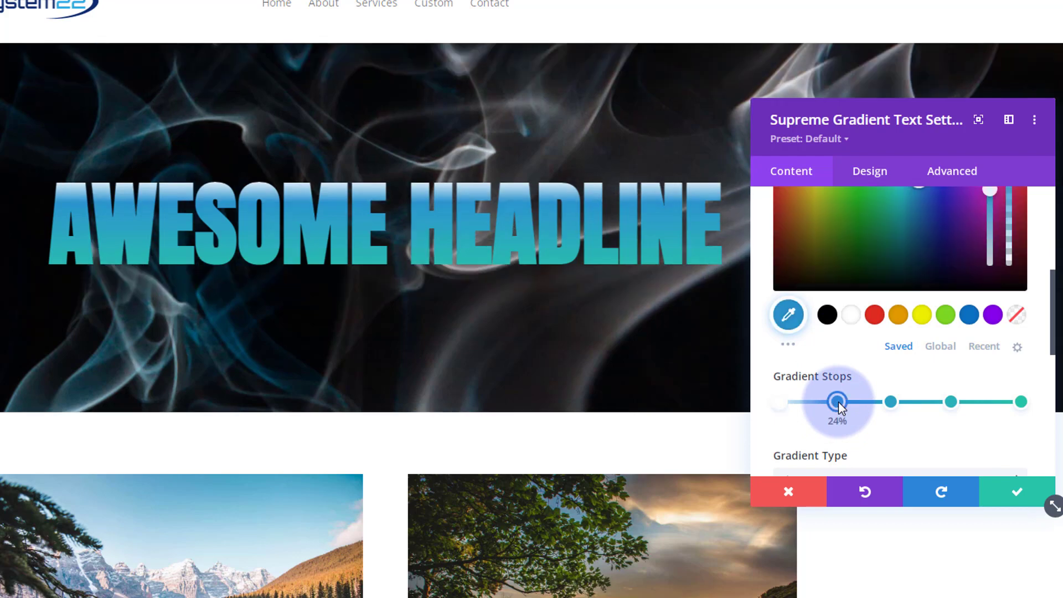
{"action": "left_click", "coordinate": [969, 315]}
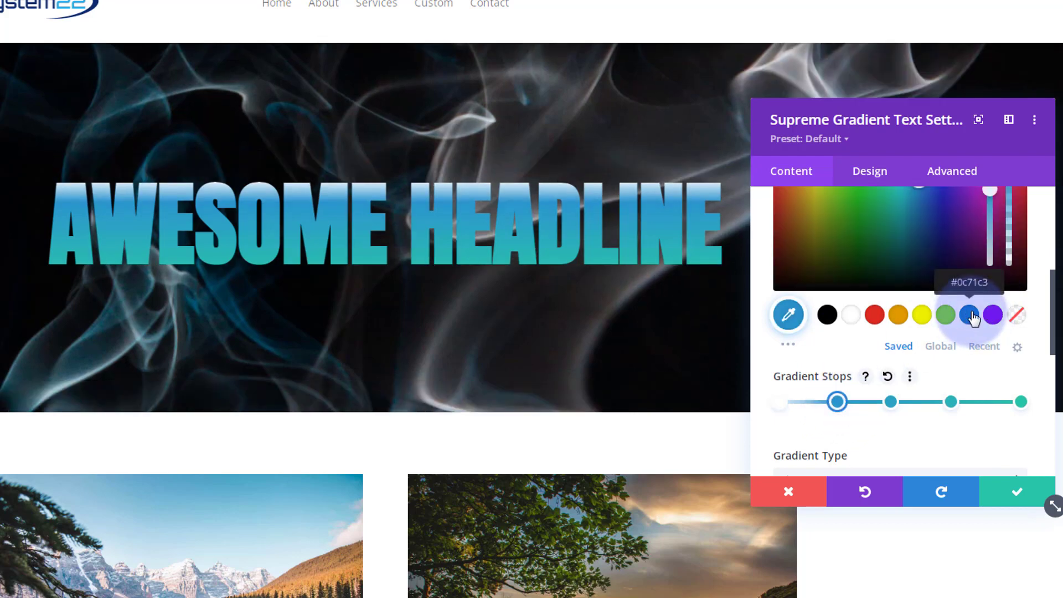
{"action": "left_click", "coordinate": [971, 315]}
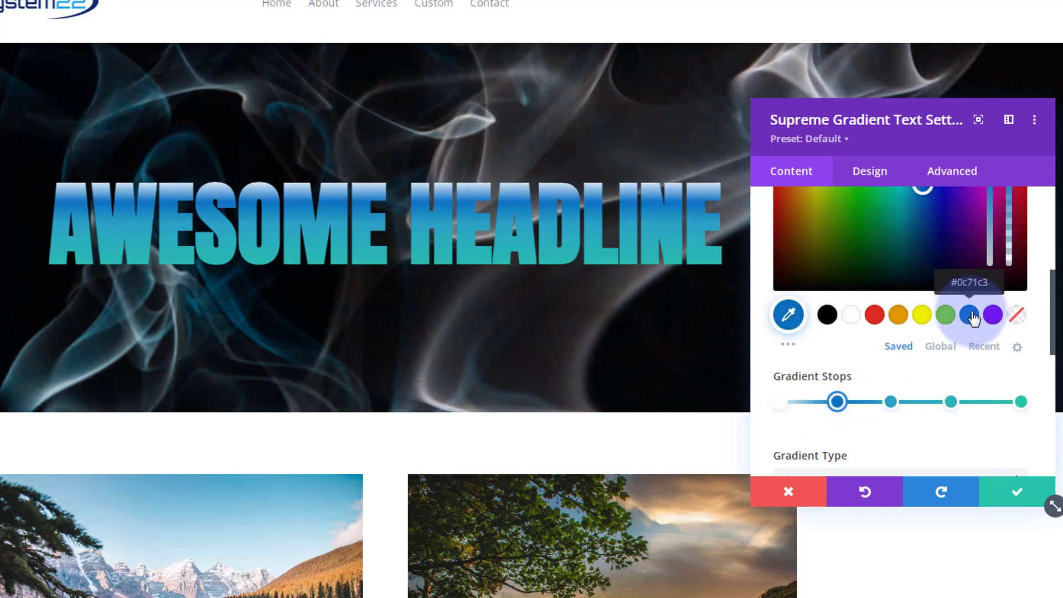
{"action": "left_click", "coordinate": [890, 401]}
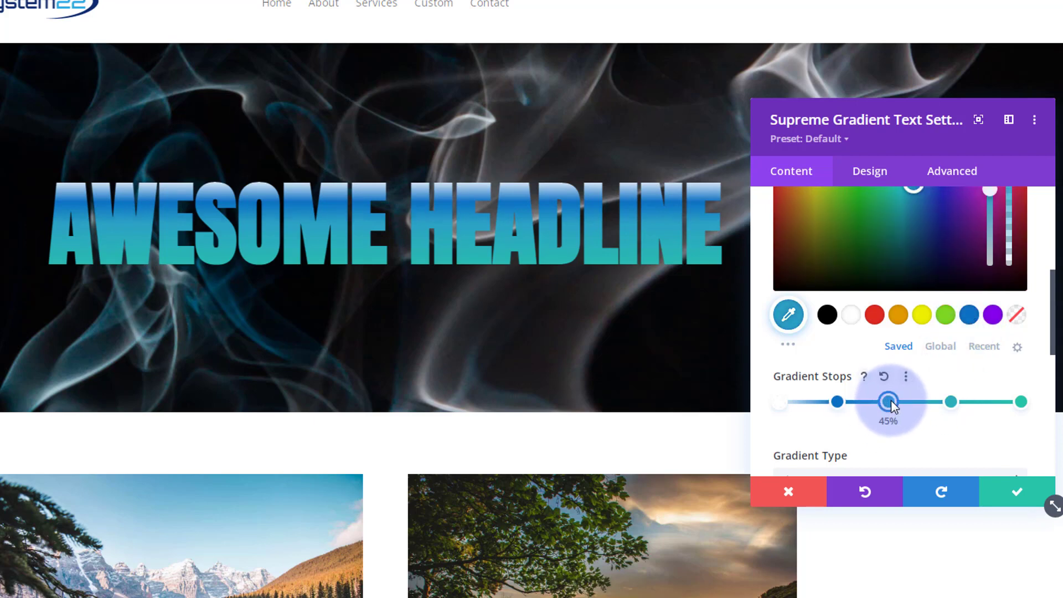
{"action": "left_click", "coordinate": [851, 320]}
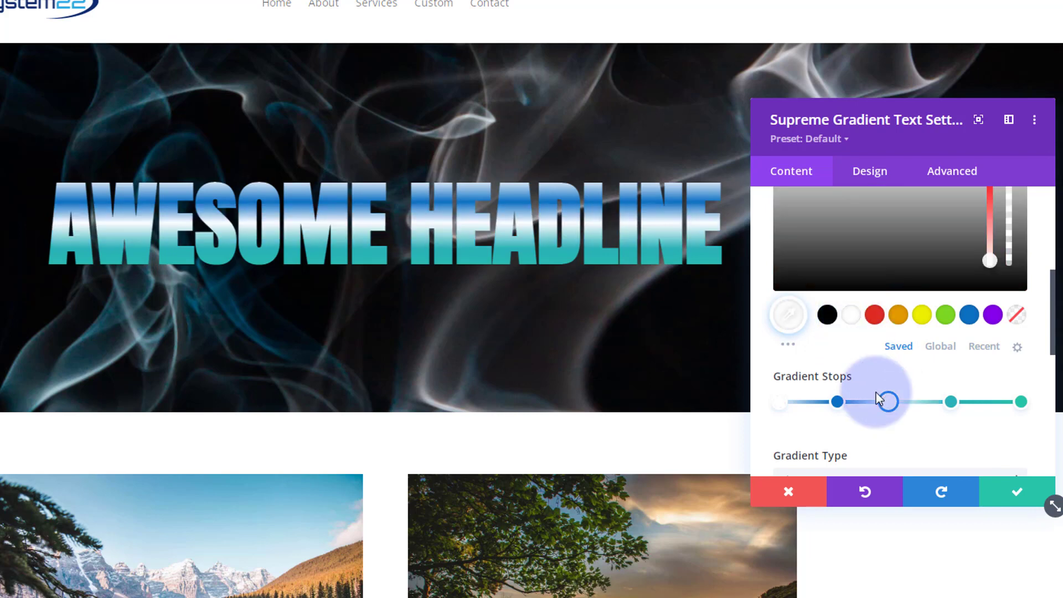
- Color the fourth gradient stop at 70% a dark brown, darkened from the orange swatch #e09900
{"action": "left_click", "coordinate": [950, 402]}
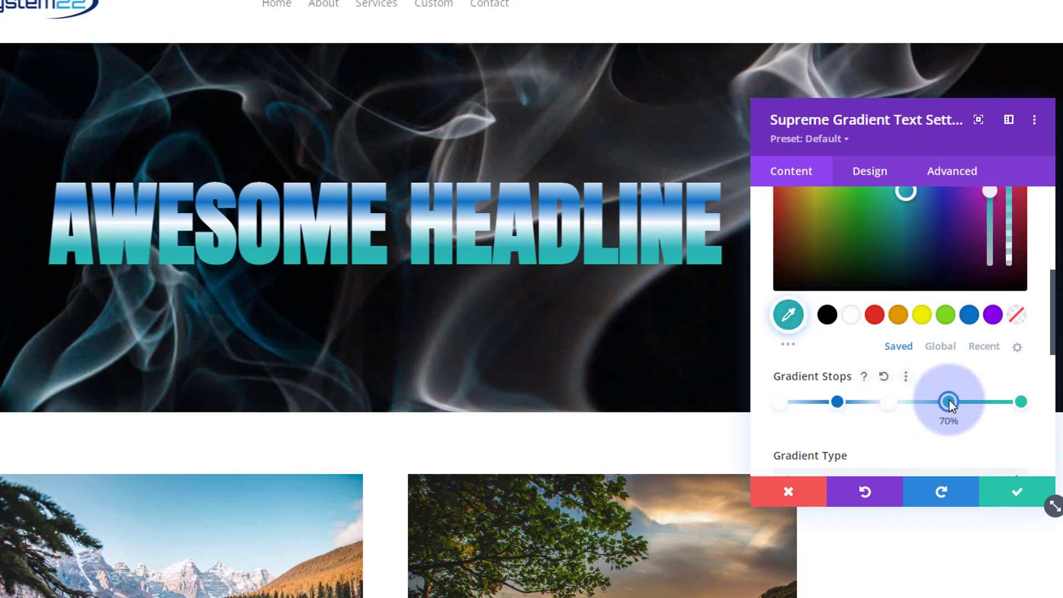
{"action": "left_click", "coordinate": [898, 315]}
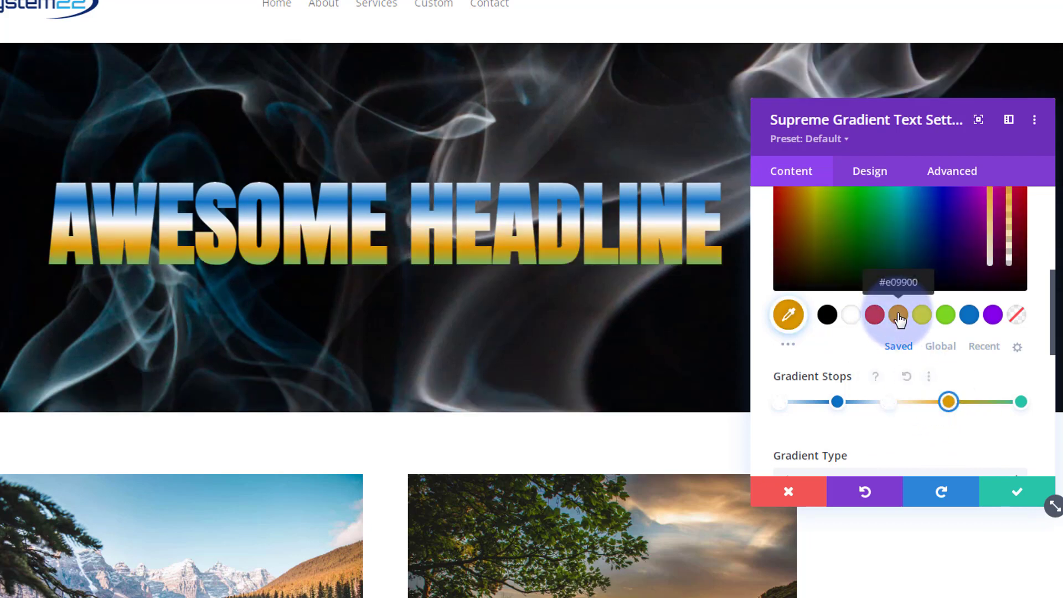
{"action": "left_click", "coordinate": [808, 237]}
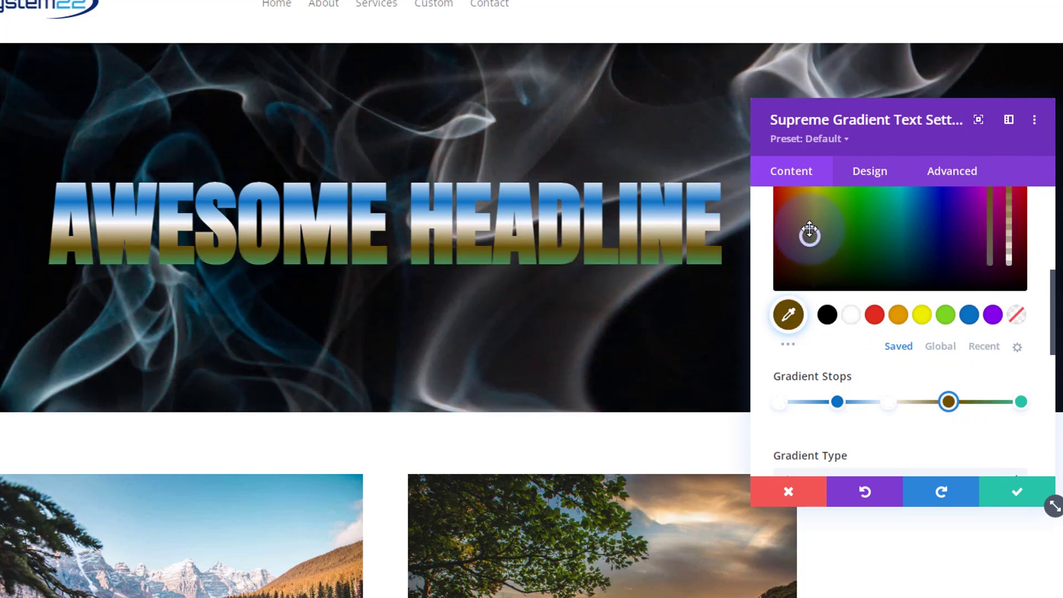
{"action": "left_click_drag", "start_coordinate": [816, 222], "coordinate": [816, 231]}
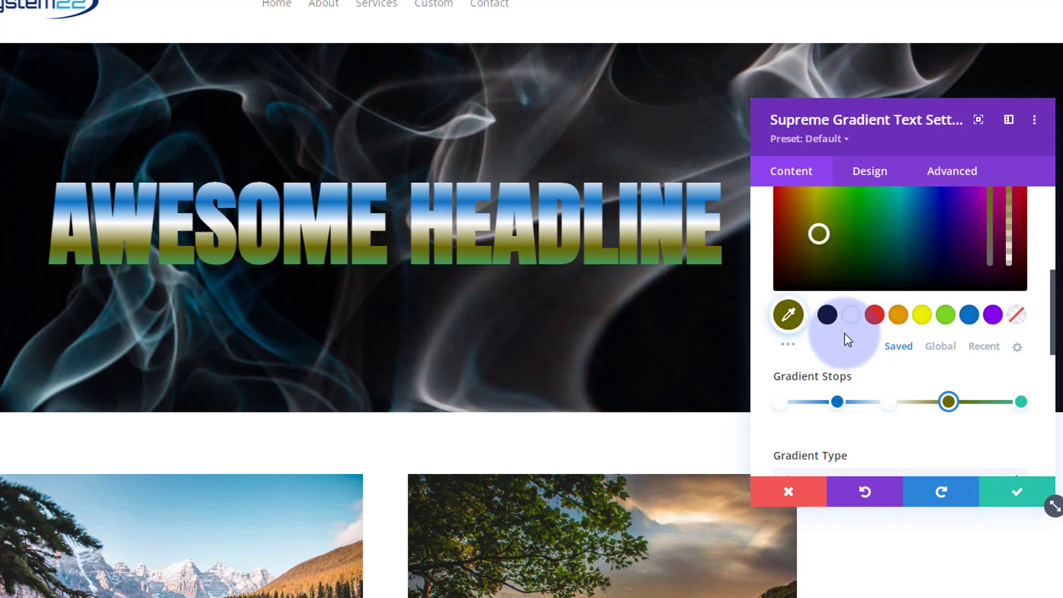
{"action": "left_click", "coordinate": [810, 237]}
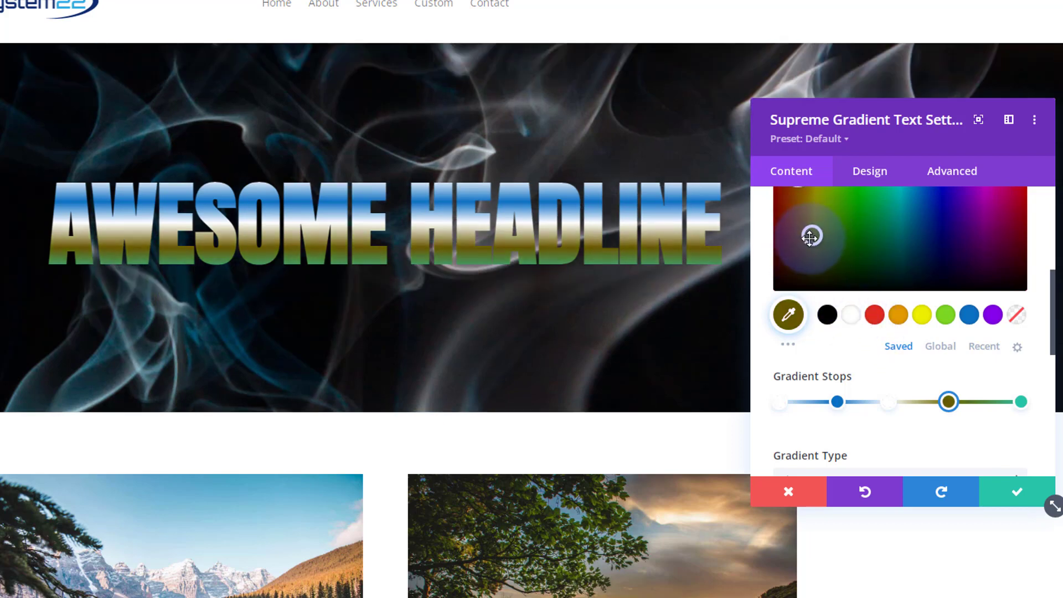
{"action": "left_click_drag", "start_coordinate": [810, 237], "coordinate": [807, 240]}
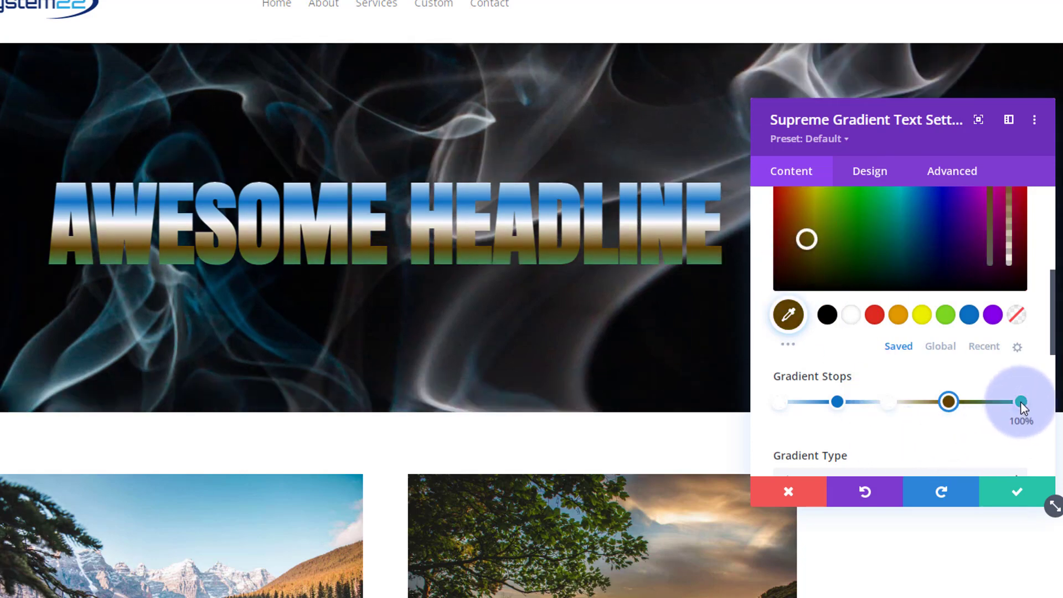
- Move the last gradient stop to 84% and color it orange (#e09900)
{"action": "left_click_drag", "start_coordinate": [1021, 400], "coordinate": [986, 401]}
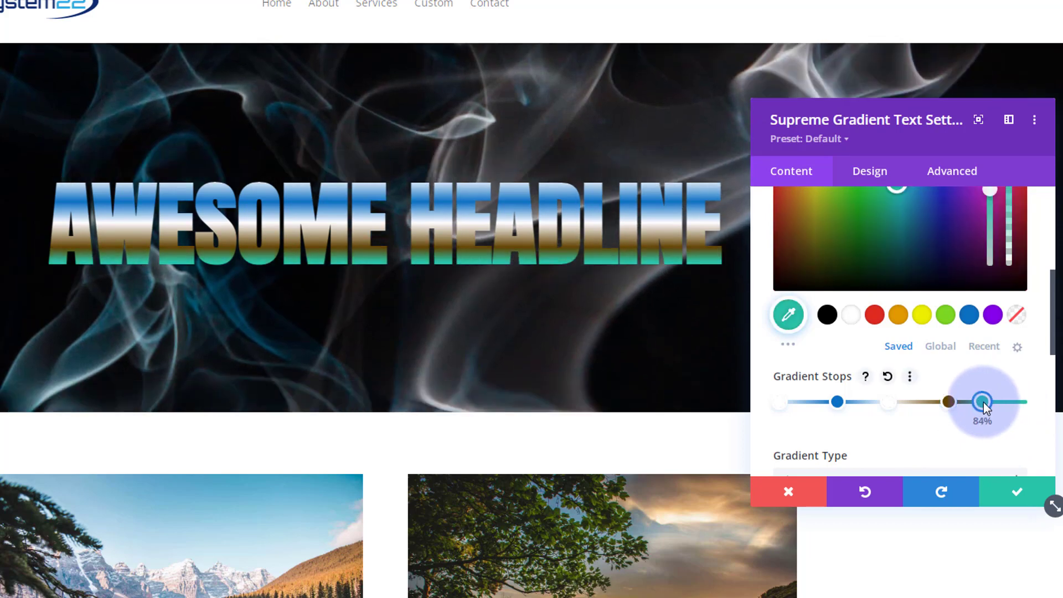
{"action": "left_click", "coordinate": [898, 314]}
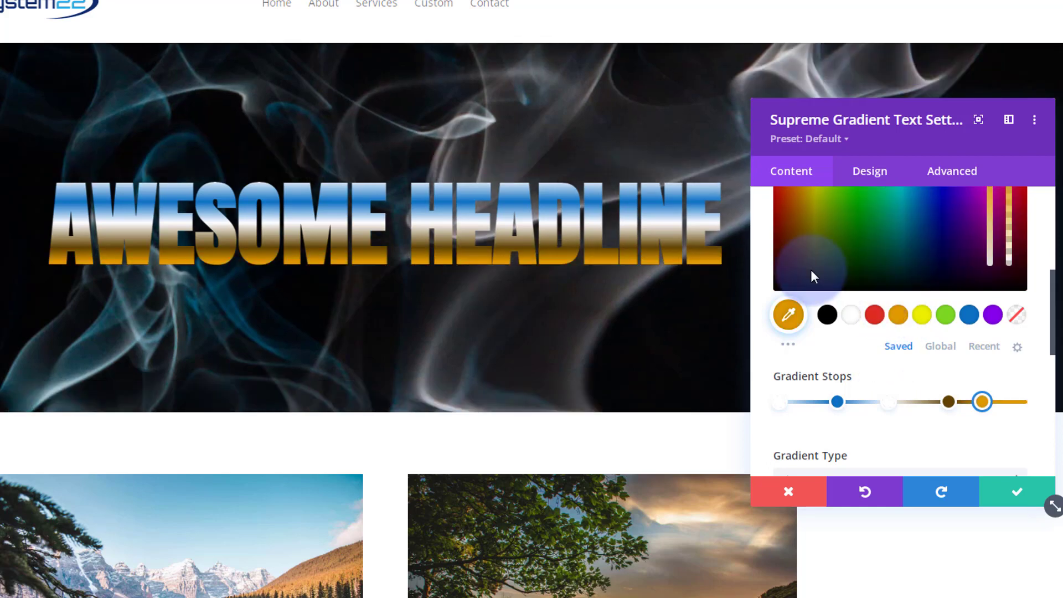
{"action": "left_click", "coordinate": [804, 313]}
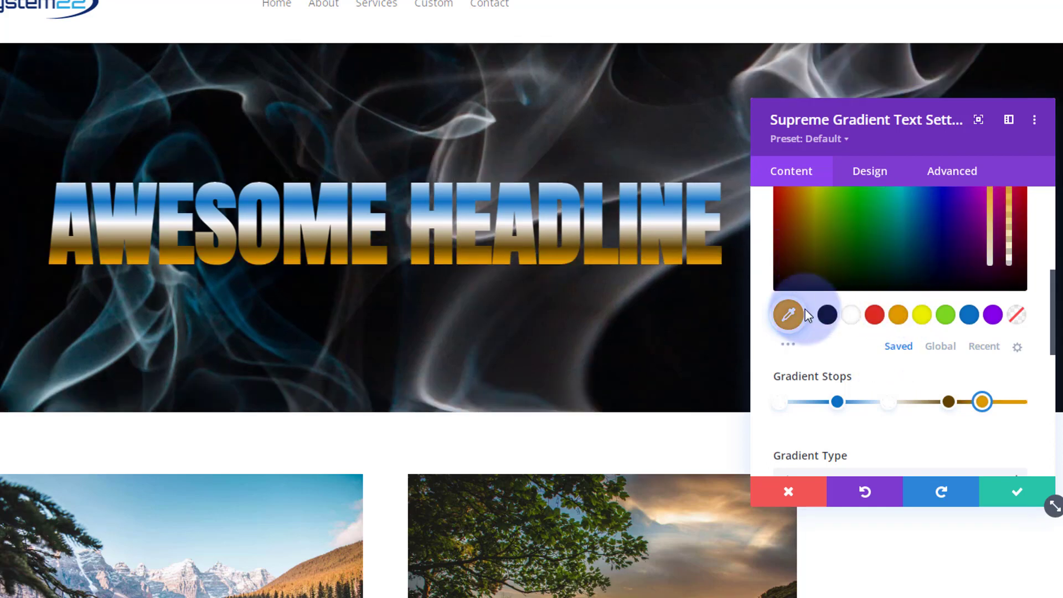
{"action": "left_click", "coordinate": [791, 316]}
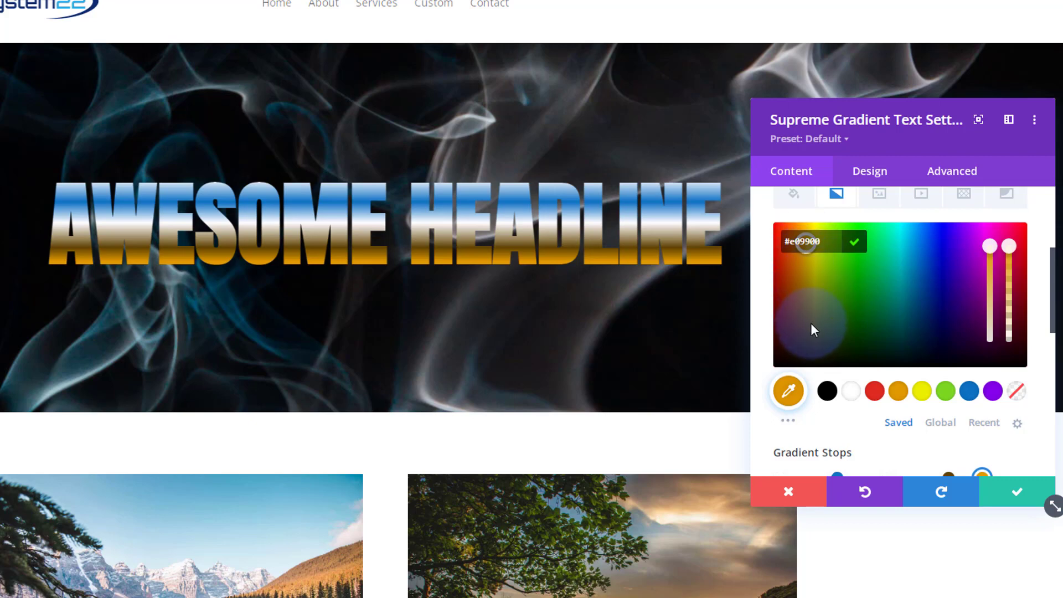
- Darken the selected gradient stop at 84% to a brownish gold (#9b6f00)
{"action": "left_click", "coordinate": [811, 327]}
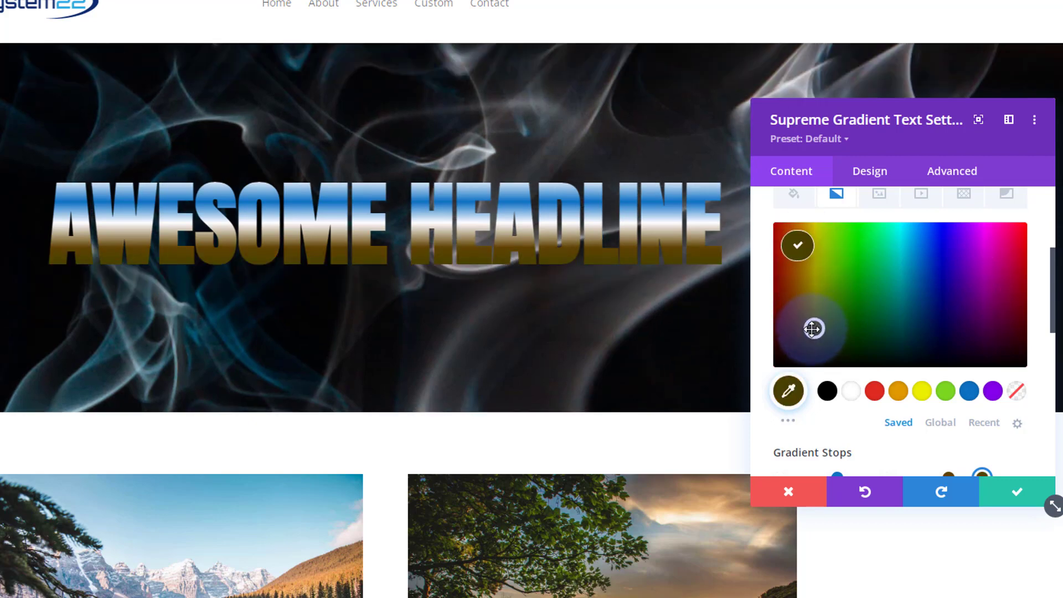
{"action": "left_click", "coordinate": [814, 327]}
{"action": "left_click", "coordinate": [807, 317]}
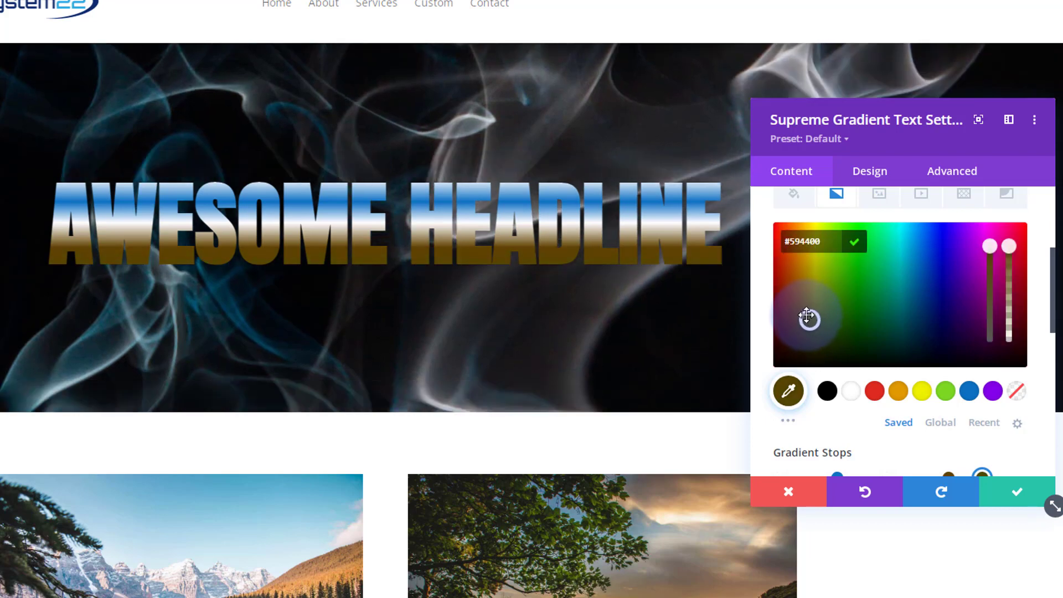
{"action": "left_click", "coordinate": [807, 315]}
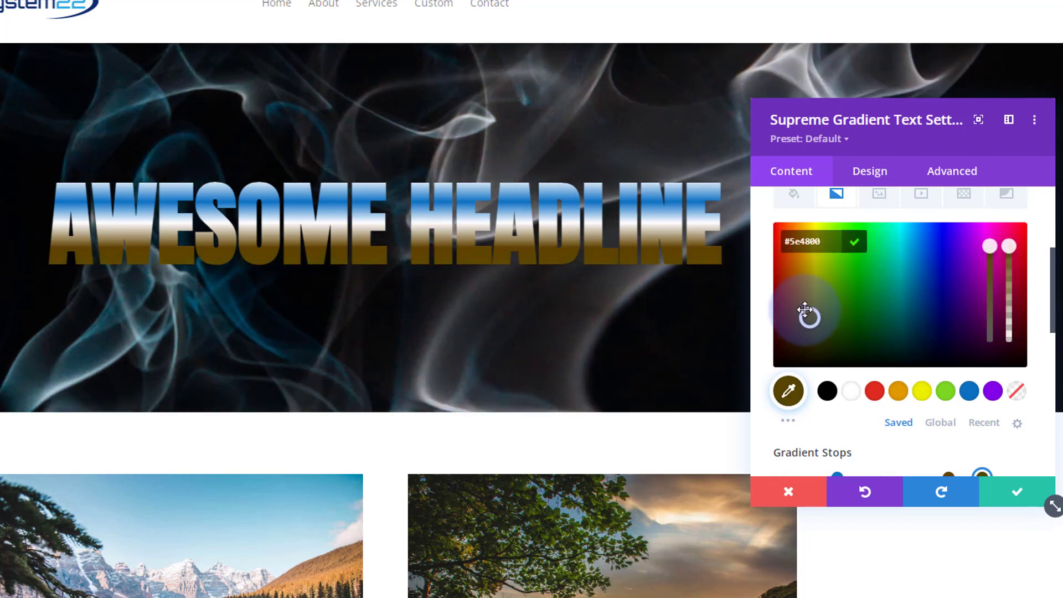
{"action": "left_click_drag", "start_coordinate": [807, 315], "coordinate": [805, 280]}
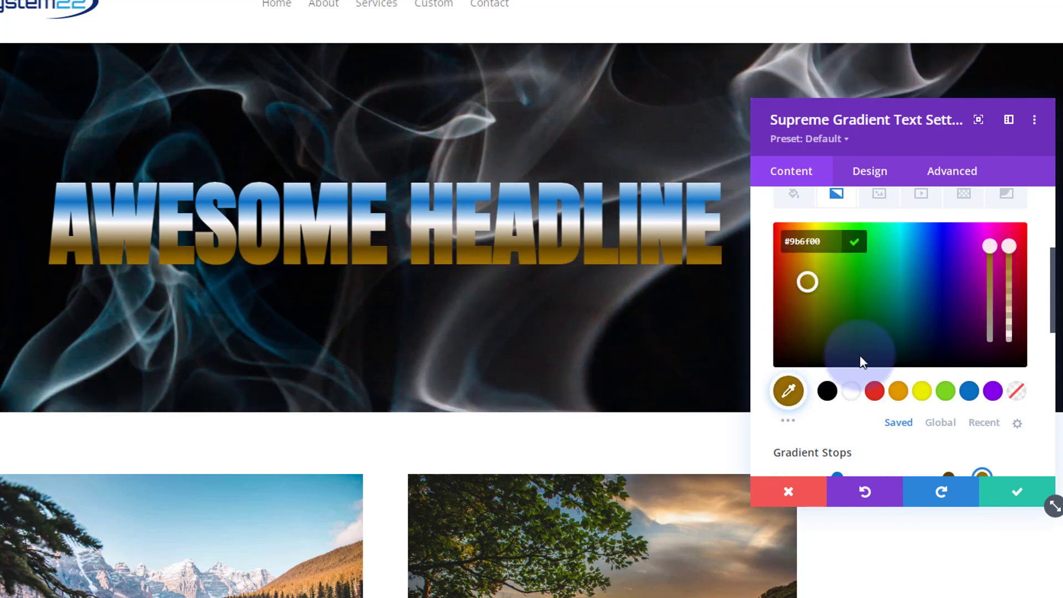
- Add another gradient stop at the end of the headline gradient, color it white, and move it to 91%
{"action": "scroll", "coordinate": [878, 410], "scroll_direction": "down", "scroll_amount": 1}
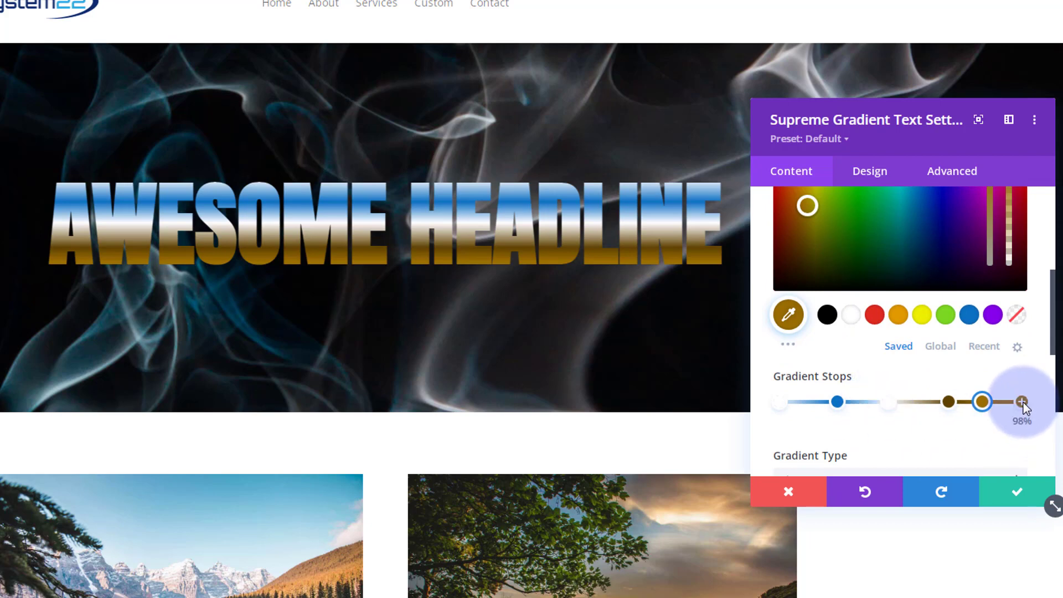
{"action": "left_click", "coordinate": [1028, 402]}
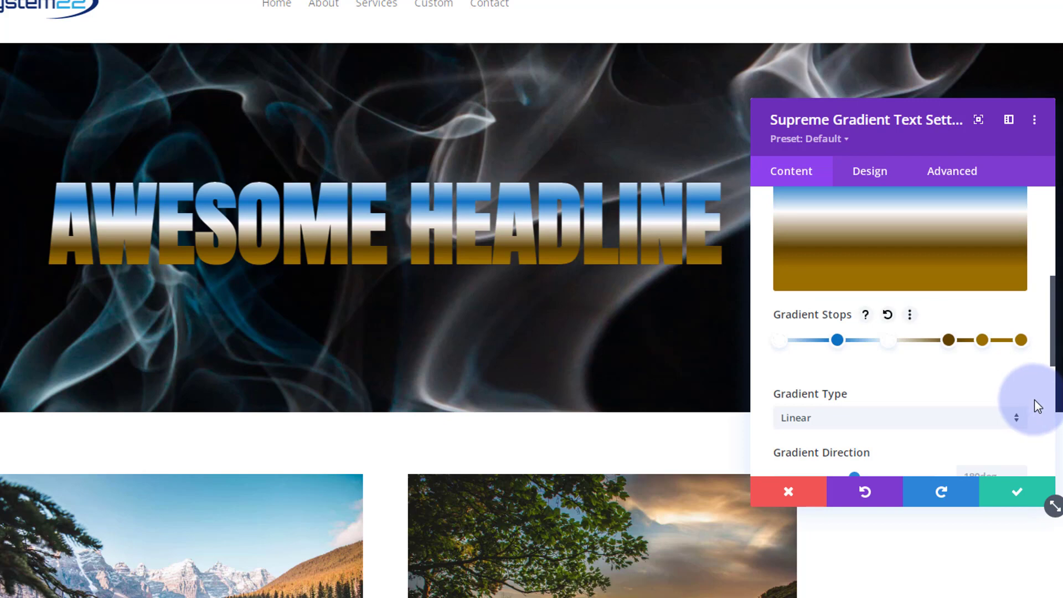
{"action": "mouse_move", "coordinate": [1022, 342]}
{"action": "left_mouse_down"}
{"action": "mouse_move", "coordinate": [1034, 344]}
{"action": "mouse_move", "coordinate": [1024, 344]}
{"action": "left_mouse_up"}
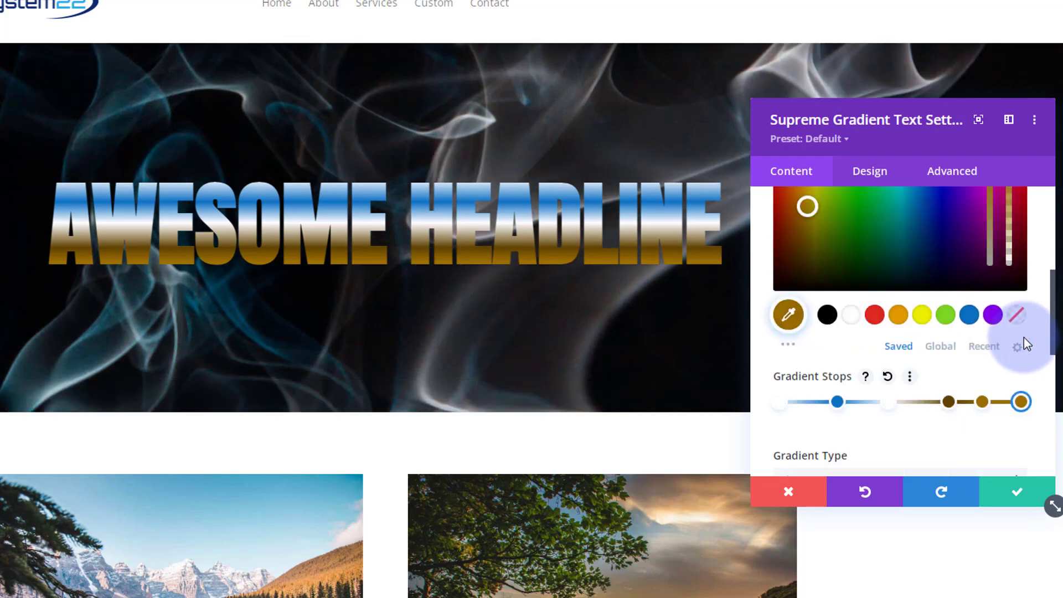
{"action": "left_click", "coordinate": [854, 322]}
{"action": "left_click", "coordinate": [1020, 403]}
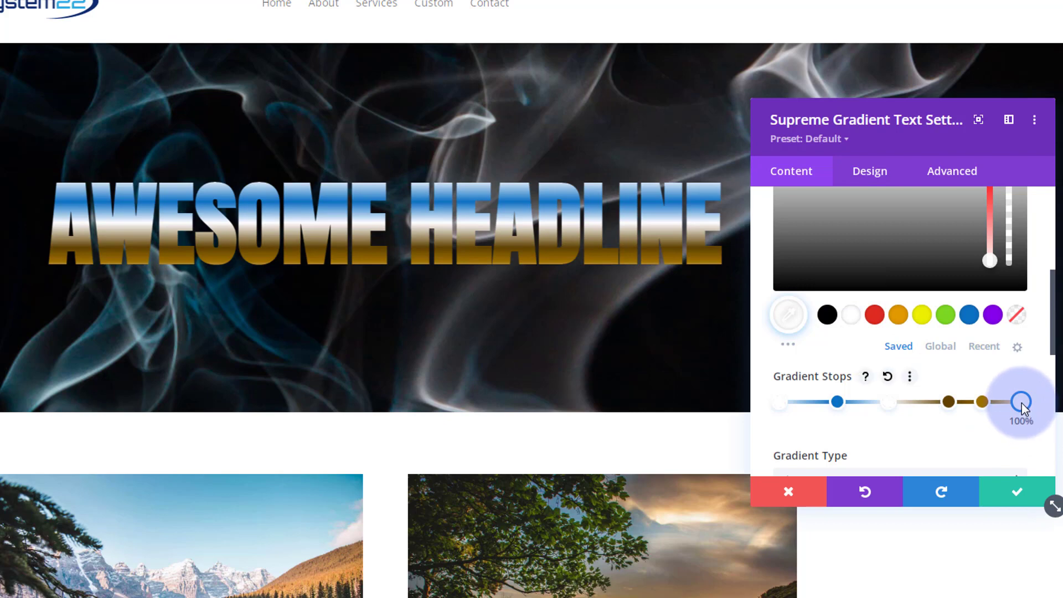
{"action": "left_click_drag", "start_coordinate": [1020, 403], "coordinate": [1000, 406]}
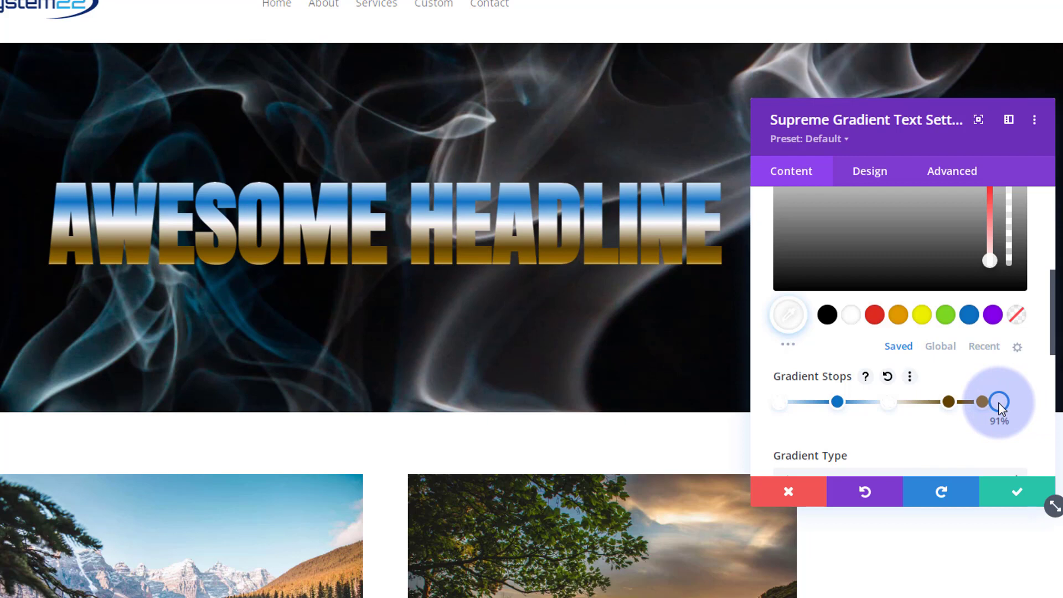
- Reposition the blue gradient stop to about 11%, the dark brown stop to about 57%, and the gold stop to 66%
{"action": "left_click", "coordinate": [780, 407]}
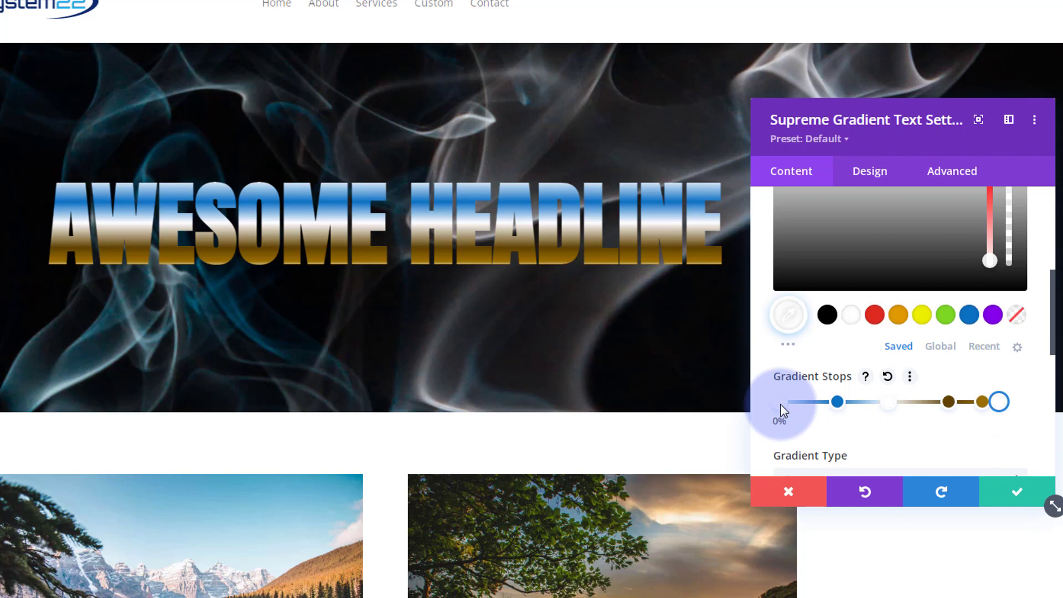
{"action": "left_click", "coordinate": [837, 403]}
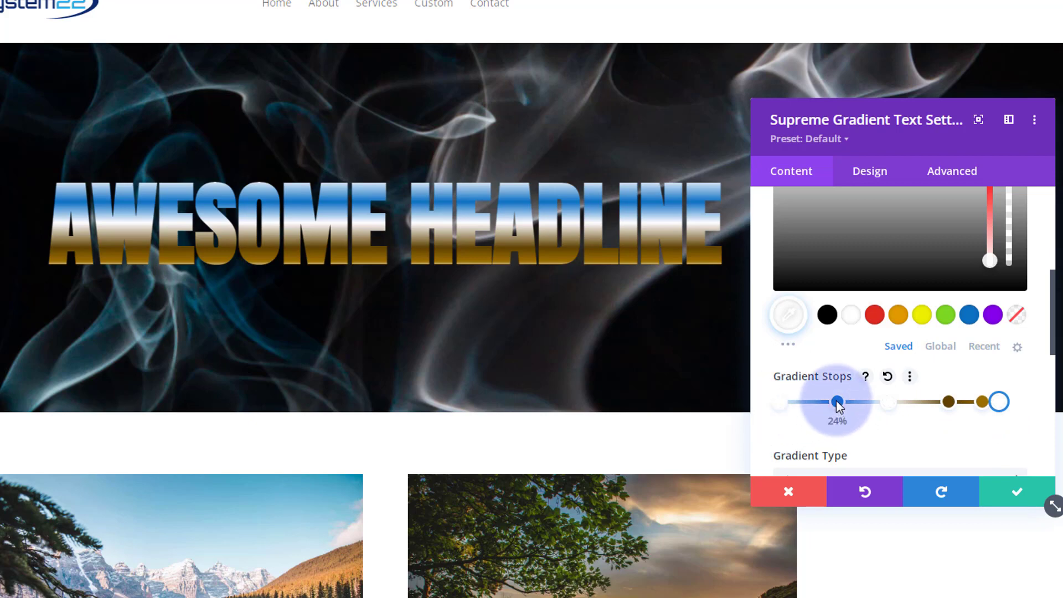
{"action": "left_click_drag", "start_coordinate": [836, 403], "coordinate": [811, 407]}
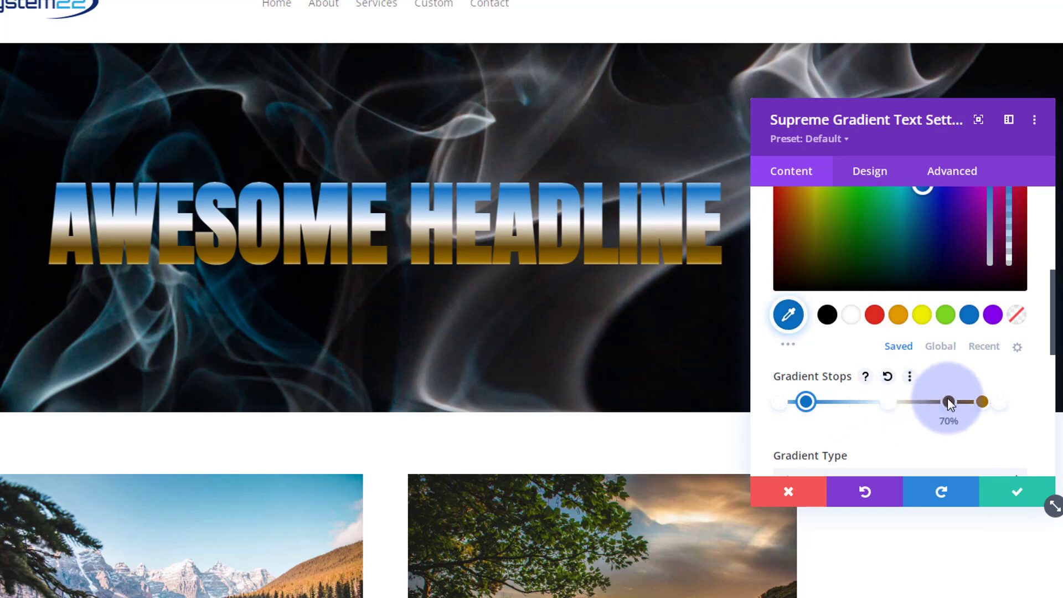
{"action": "mouse_move", "coordinate": [948, 403]}
{"action": "left_mouse_down"}
{"action": "mouse_move", "coordinate": [919, 401]}
{"action": "mouse_move", "coordinate": [951, 403]}
{"action": "mouse_move", "coordinate": [940, 406]}
{"action": "left_mouse_up"}
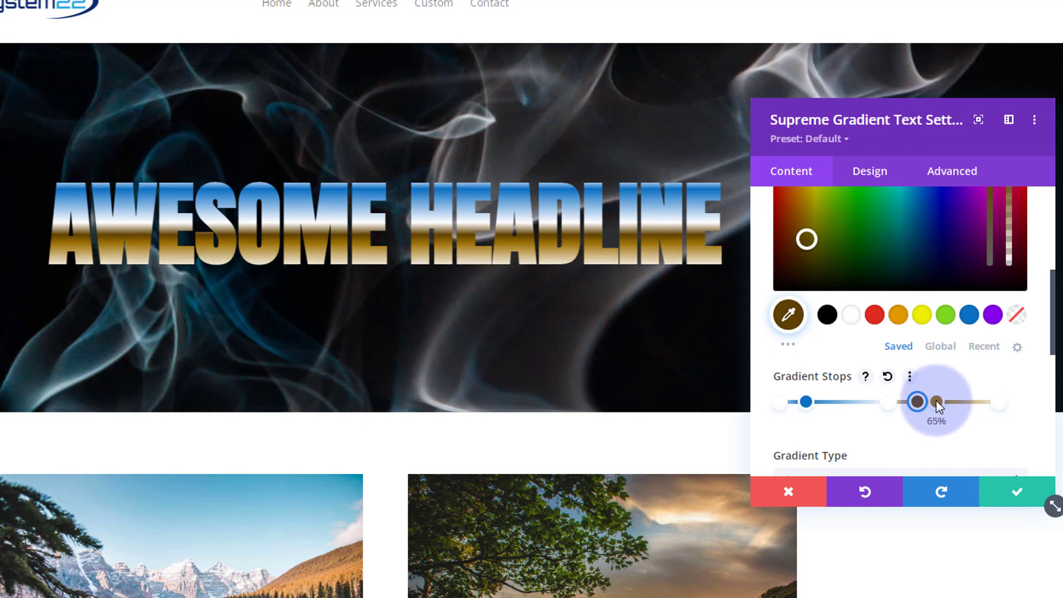
{"action": "left_click_drag", "start_coordinate": [936, 402], "coordinate": [940, 403]}
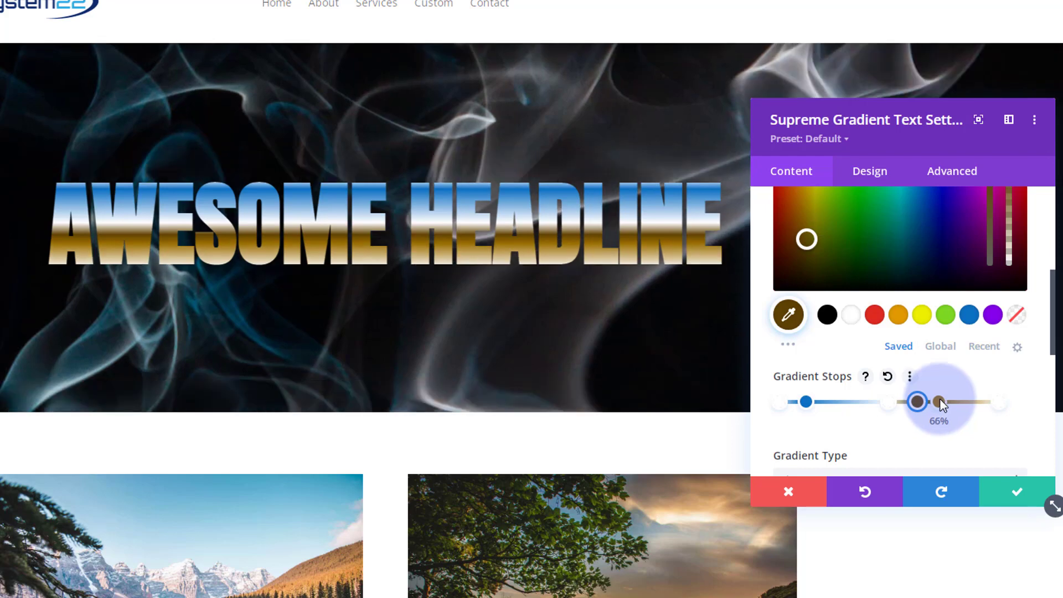
{"action": "left_click", "coordinate": [939, 401]}
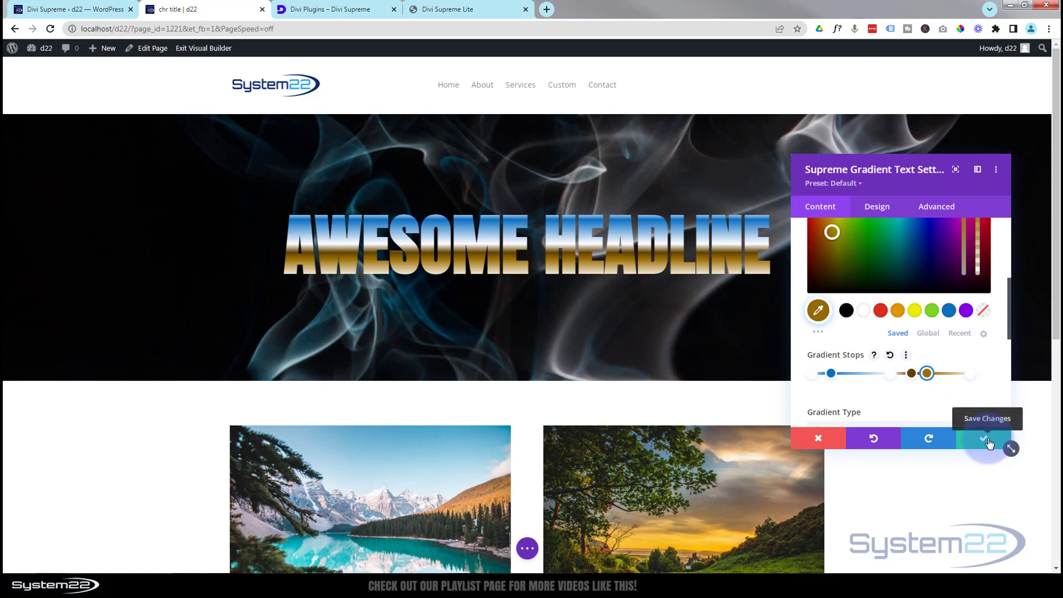
- Save the headline module's settings and the page draft, and exit the visual builder to the live page
{"action": "left_click", "coordinate": [988, 441]}
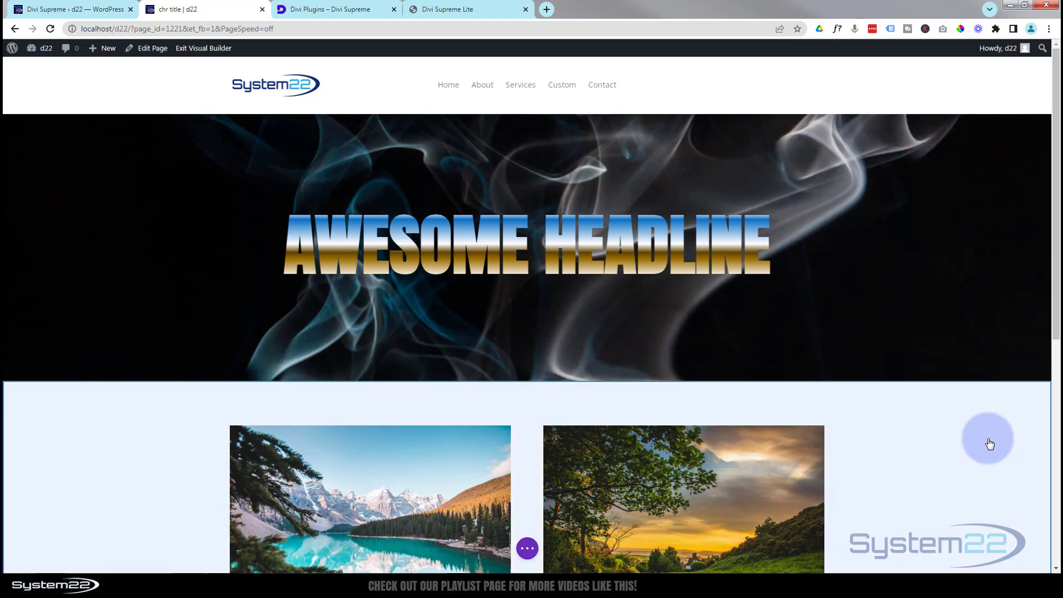
{"action": "left_click", "coordinate": [528, 548]}
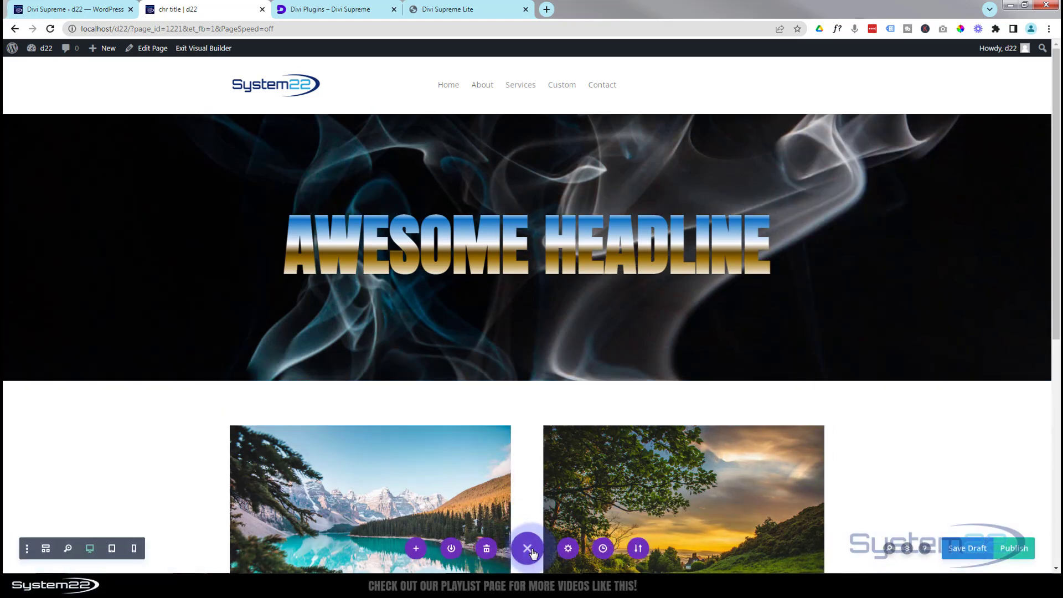
{"action": "left_click", "coordinate": [962, 548]}
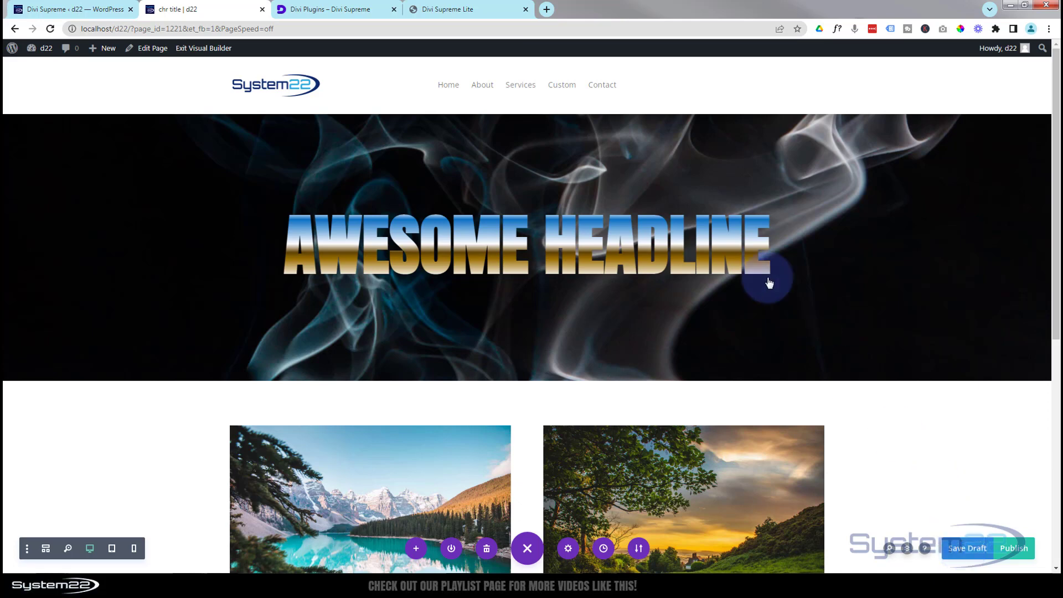
{"action": "left_click", "coordinate": [195, 49]}
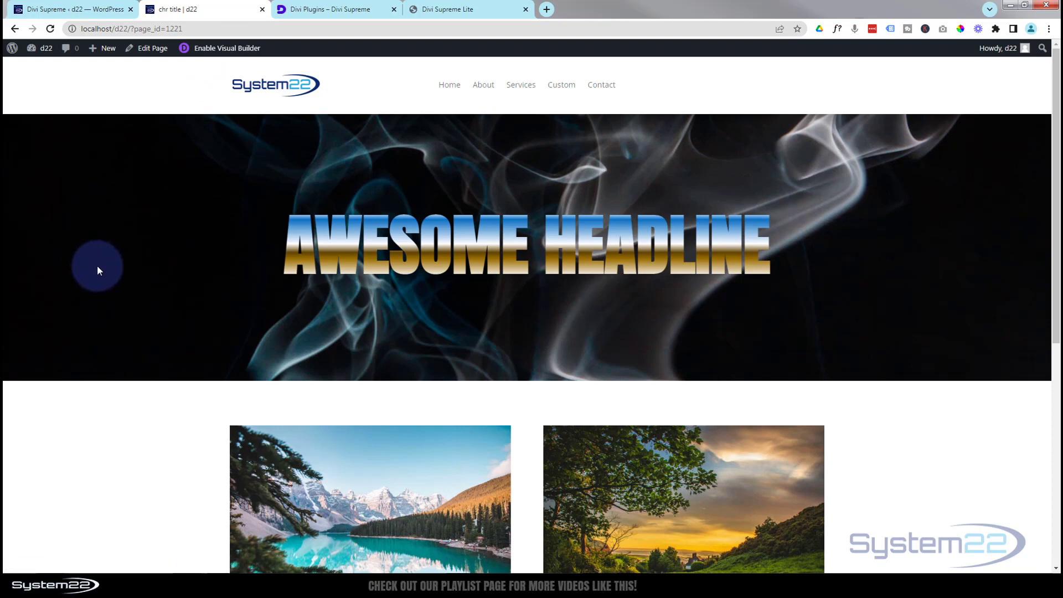
{"action": "scroll", "coordinate": [97, 269], "scroll_direction": "down", "scroll_amount": 3}
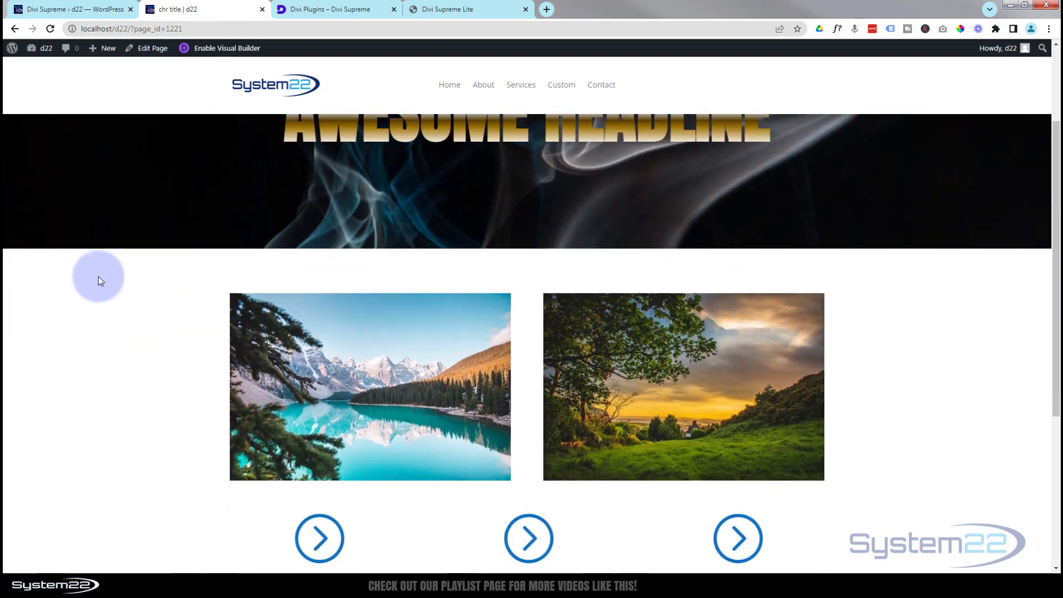
{"action": "scroll", "coordinate": [99, 276], "scroll_direction": "up", "scroll_amount": 3}
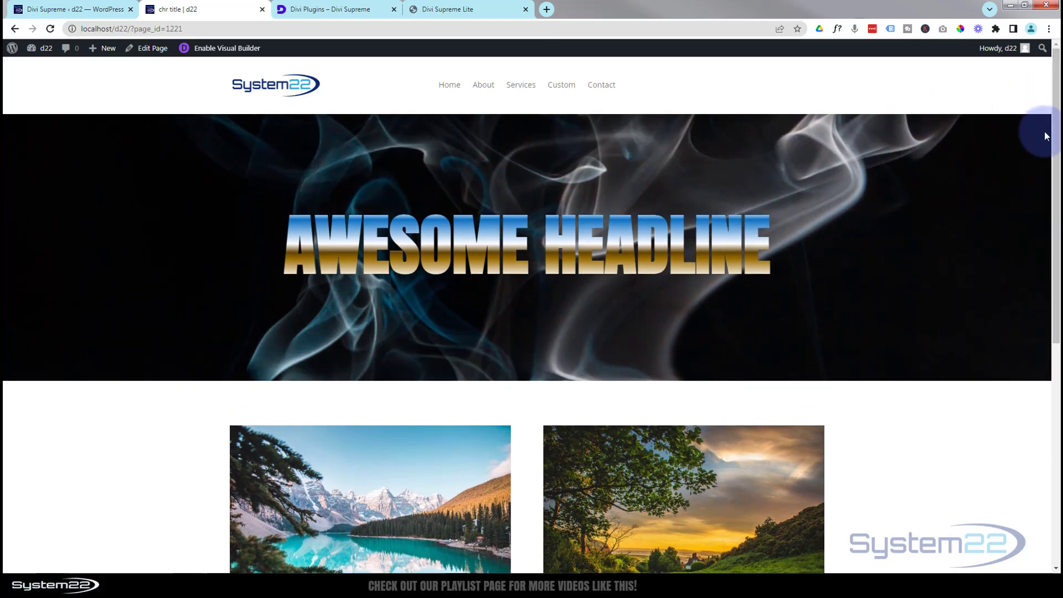
{"action": "left_click_drag", "start_coordinate": [1056, 147], "coordinate": [1047, 91]}
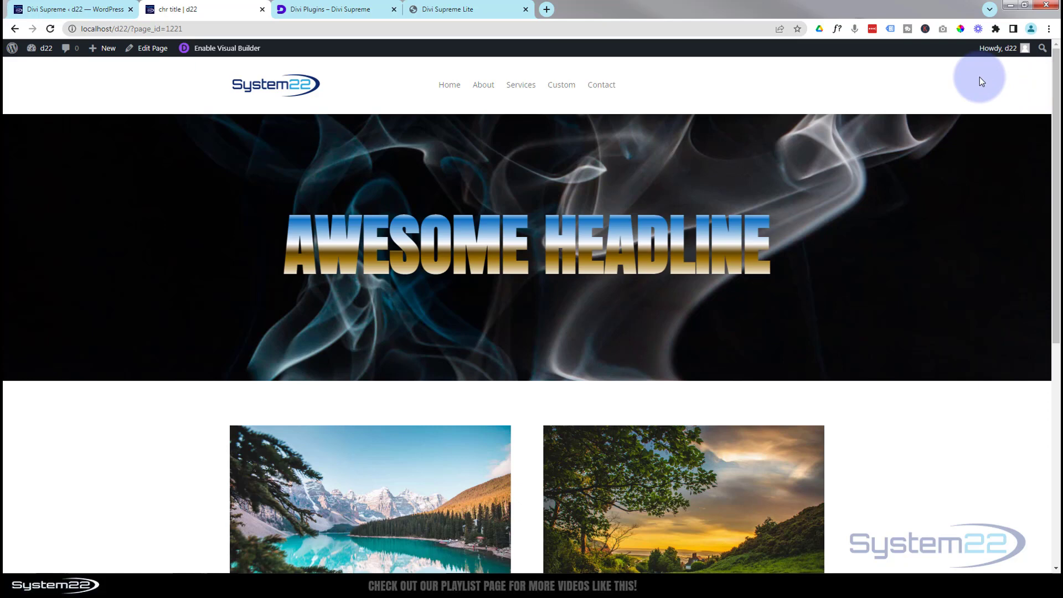
- Preview the live page in device emulation as an iPhone 12 Pro and examine how the headline wraps and scrolls
{"action": "key", "text": "F12"}
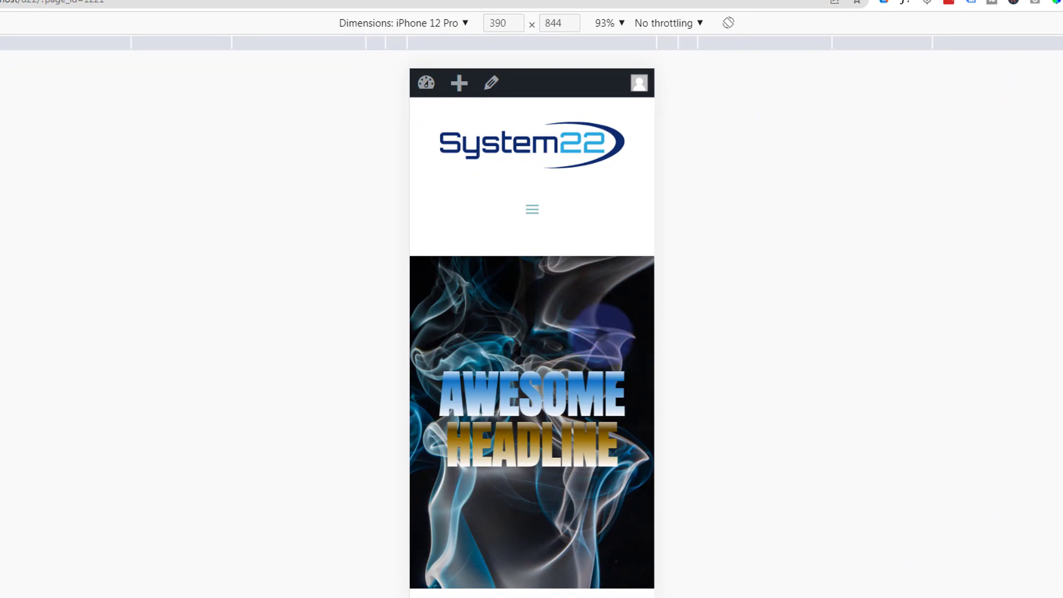
{"action": "scroll", "coordinate": [601, 331], "scroll_direction": "down", "scroll_amount": 2}
{"action": "scroll", "coordinate": [614, 332], "scroll_direction": "up", "scroll_amount": 2}
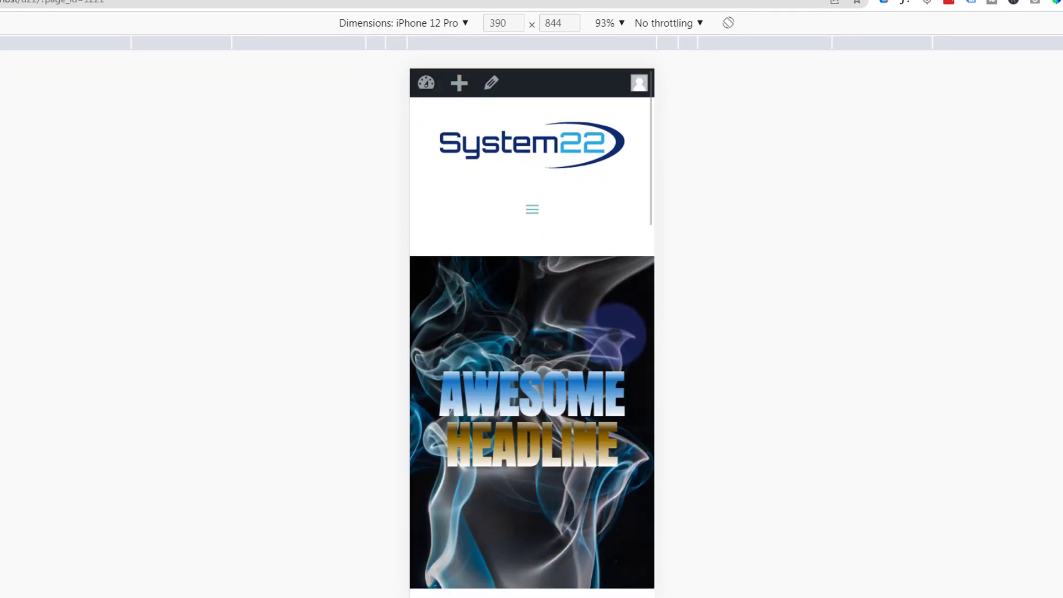
{"action": "scroll", "coordinate": [618, 332], "scroll_direction": "down", "scroll_amount": 3}
{"action": "scroll", "coordinate": [616, 338], "scroll_direction": "up", "scroll_amount": 3}
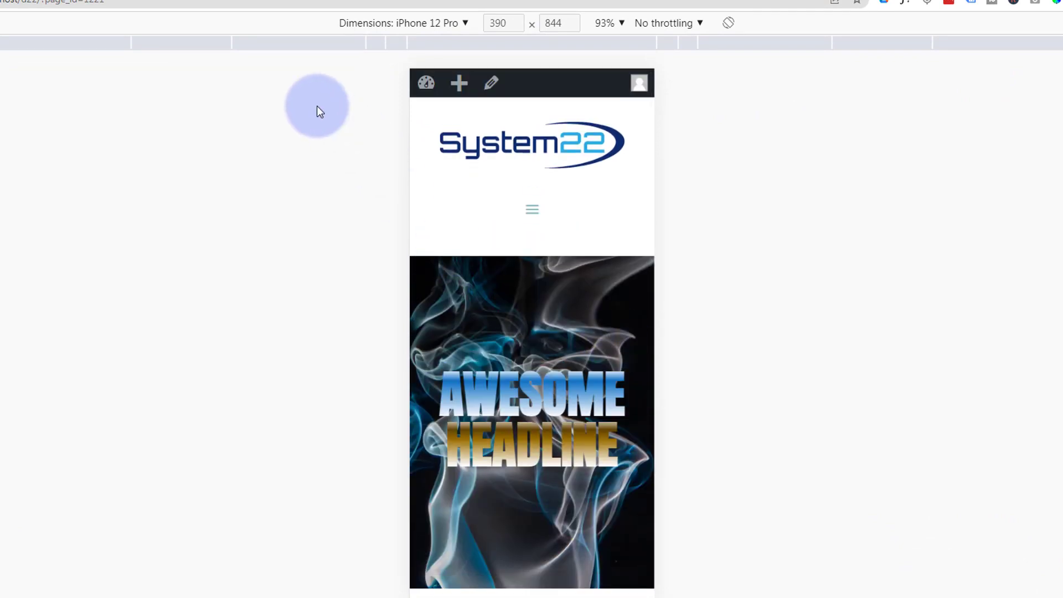
- Switch the emulated device to iPad Air and examine the headline over the smoke background
{"action": "left_click", "coordinate": [465, 23]}
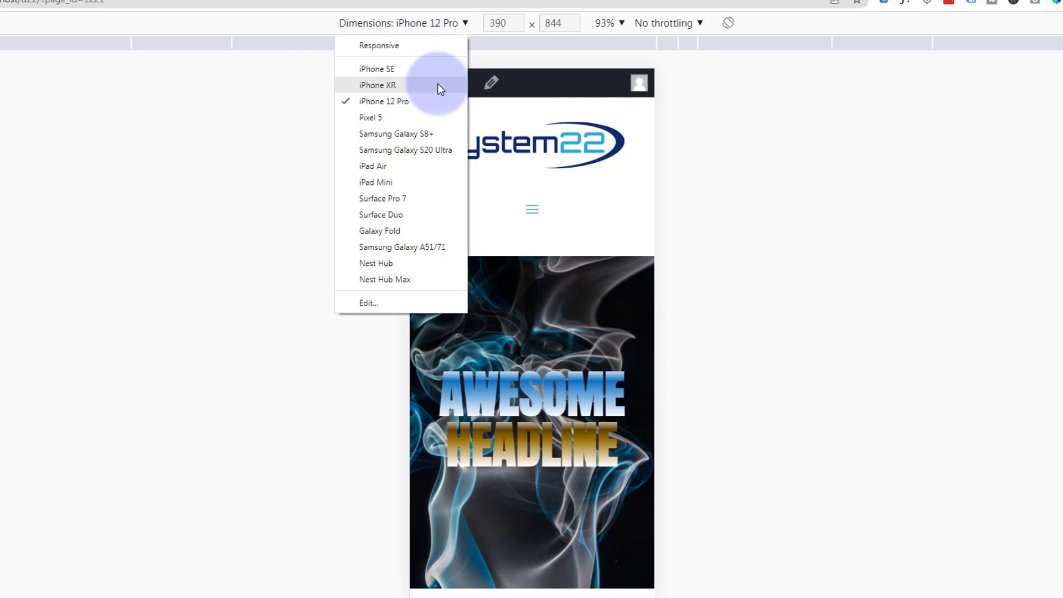
{"action": "left_click", "coordinate": [393, 166]}
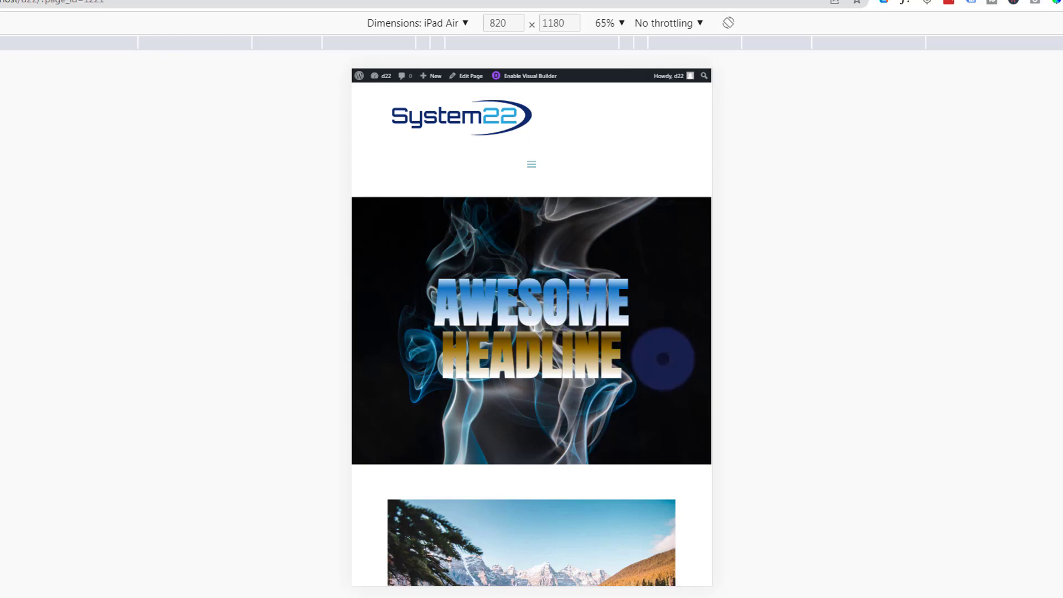
{"action": "scroll", "coordinate": [662, 358], "scroll_direction": "down", "scroll_amount": 3}
{"action": "scroll", "coordinate": [670, 350], "scroll_direction": "up", "scroll_amount": 3}
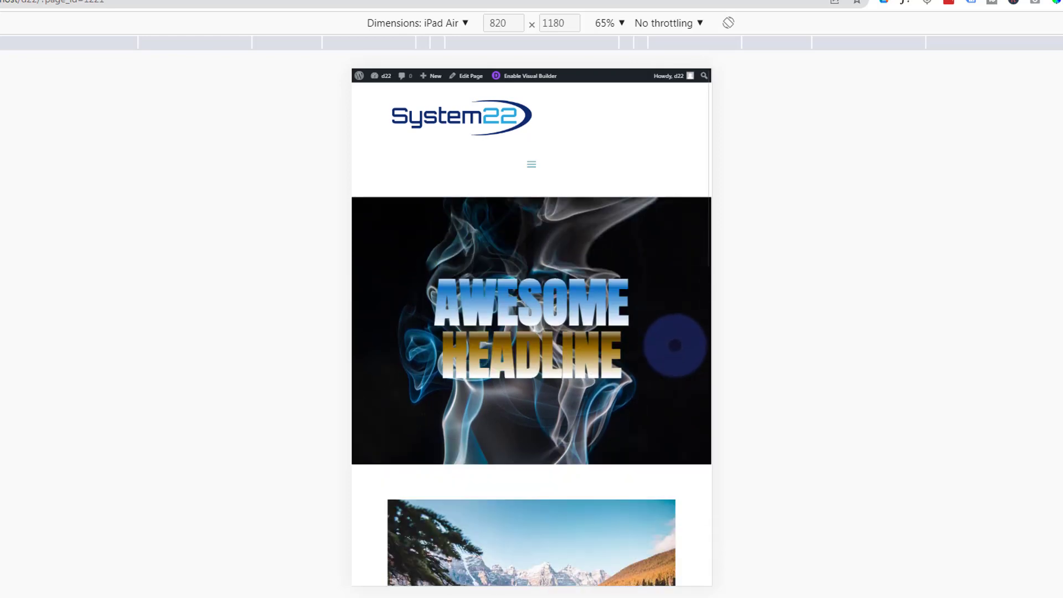
{"action": "scroll", "coordinate": [675, 348], "scroll_direction": "down", "scroll_amount": 2}
{"action": "scroll", "coordinate": [676, 351], "scroll_direction": "up", "scroll_amount": 2}
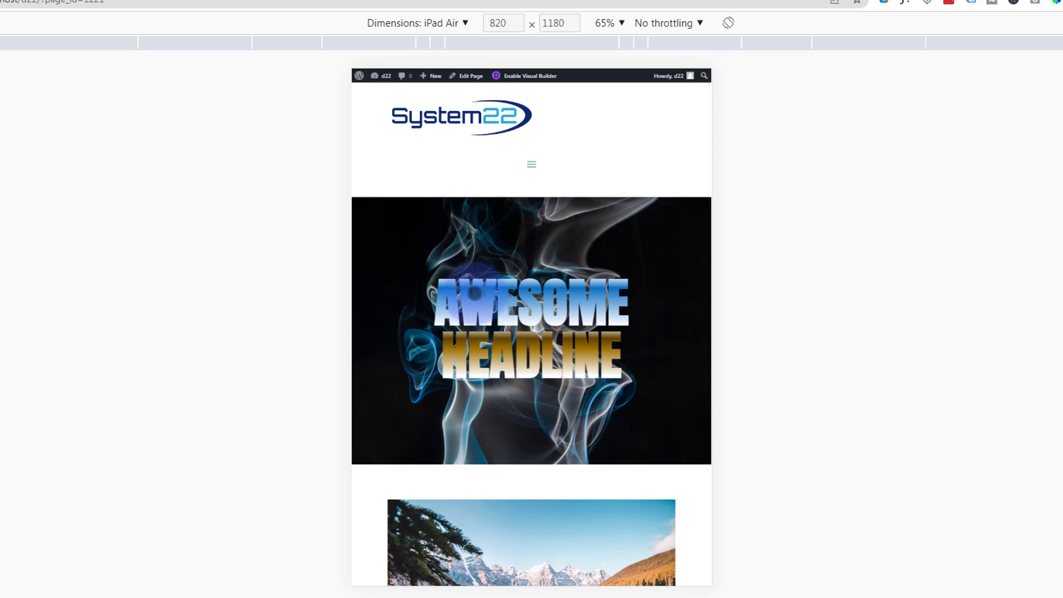
{"action": "scroll", "coordinate": [650, 348], "scroll_direction": "down", "scroll_amount": 1}
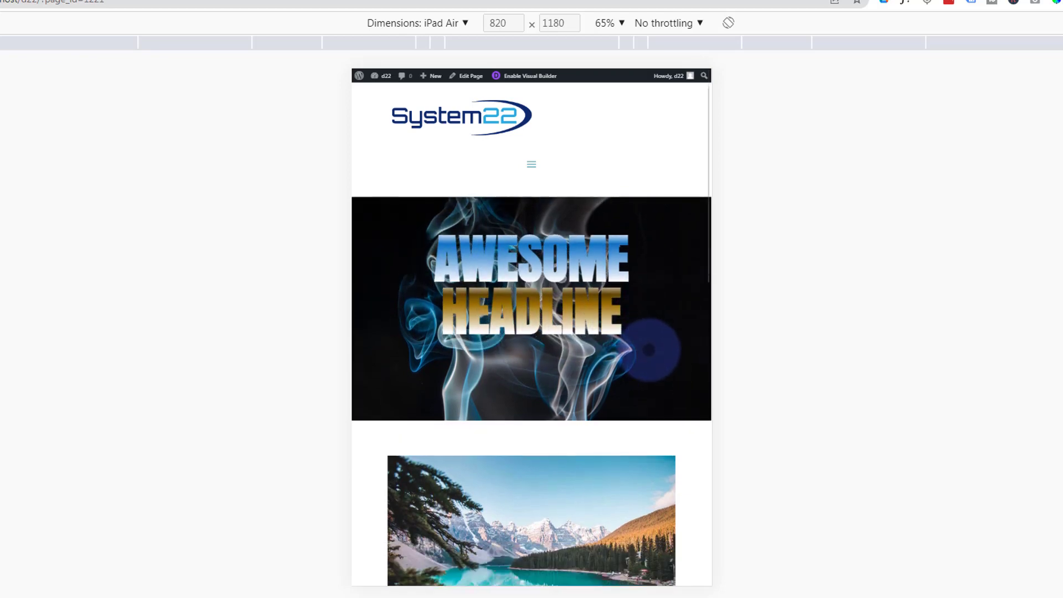
{"action": "scroll", "coordinate": [649, 350], "scroll_direction": "up", "scroll_amount": 1}
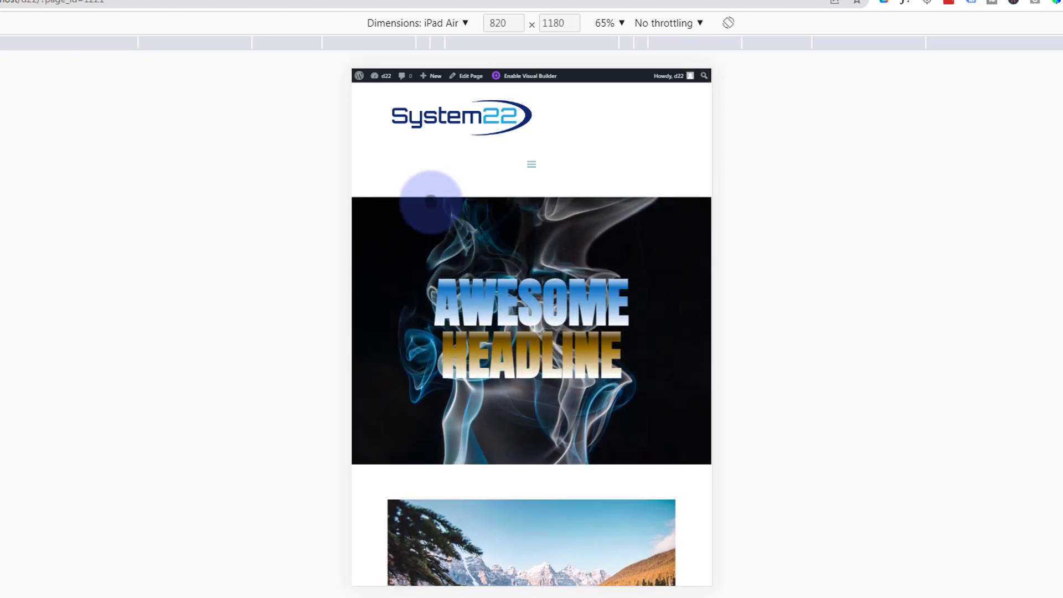
- Switch the preview back to iPhone 12 Pro, and turn off device emulation after checking the headline
{"action": "left_click", "coordinate": [465, 24]}
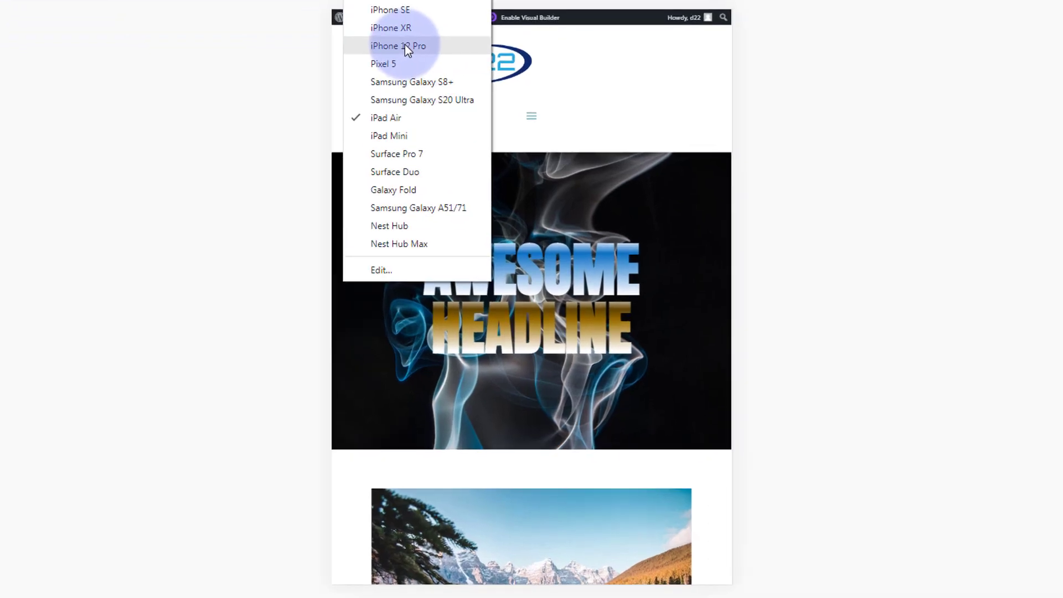
{"action": "left_click", "coordinate": [407, 47]}
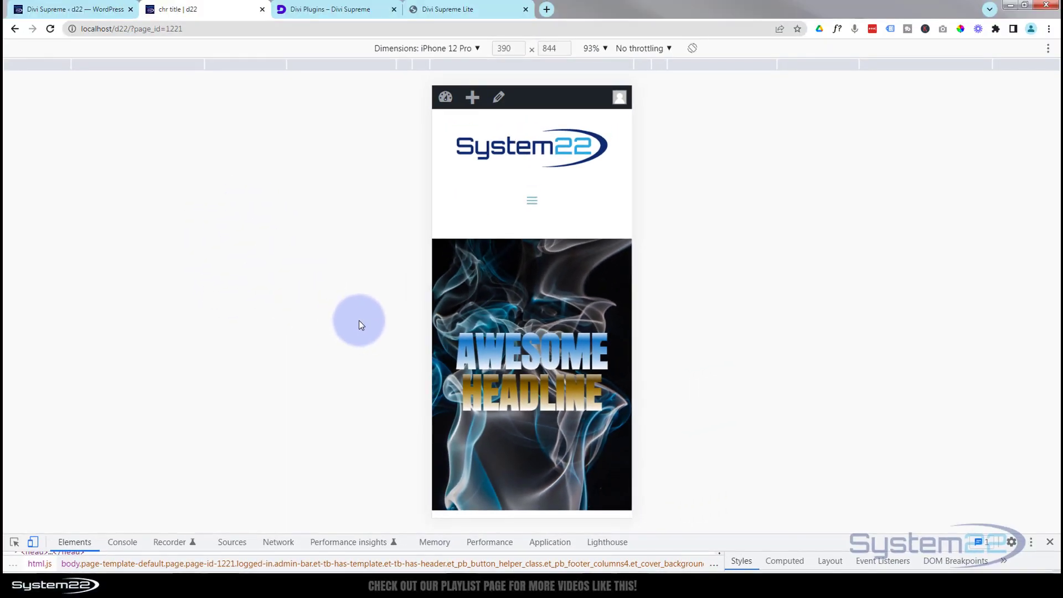
{"action": "left_click", "coordinate": [33, 543]}
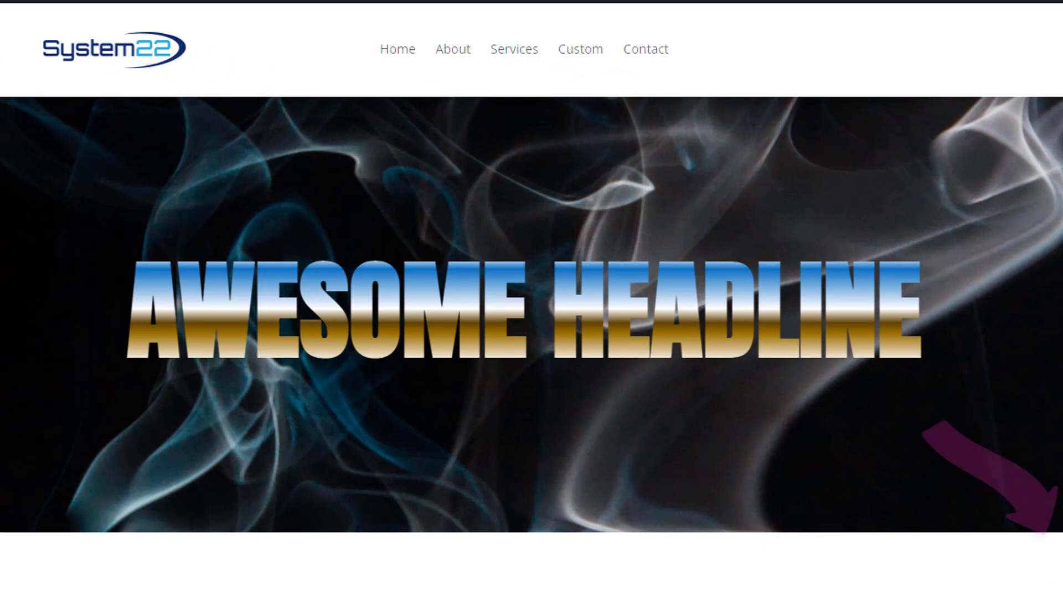
- Examine the finished desktop headline and the parallax effect of the smoke background on the live page
{"action": "scroll", "coordinate": [531, 332], "scroll_direction": "down", "scroll_amount": 3}
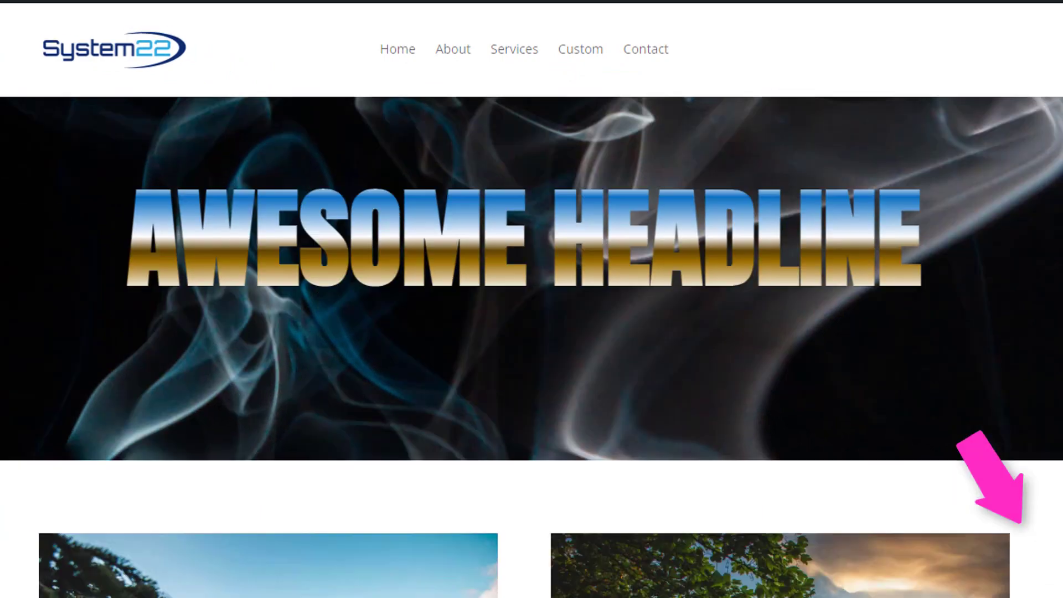
{"action": "scroll", "coordinate": [531, 332], "scroll_direction": "up", "scroll_amount": 3}
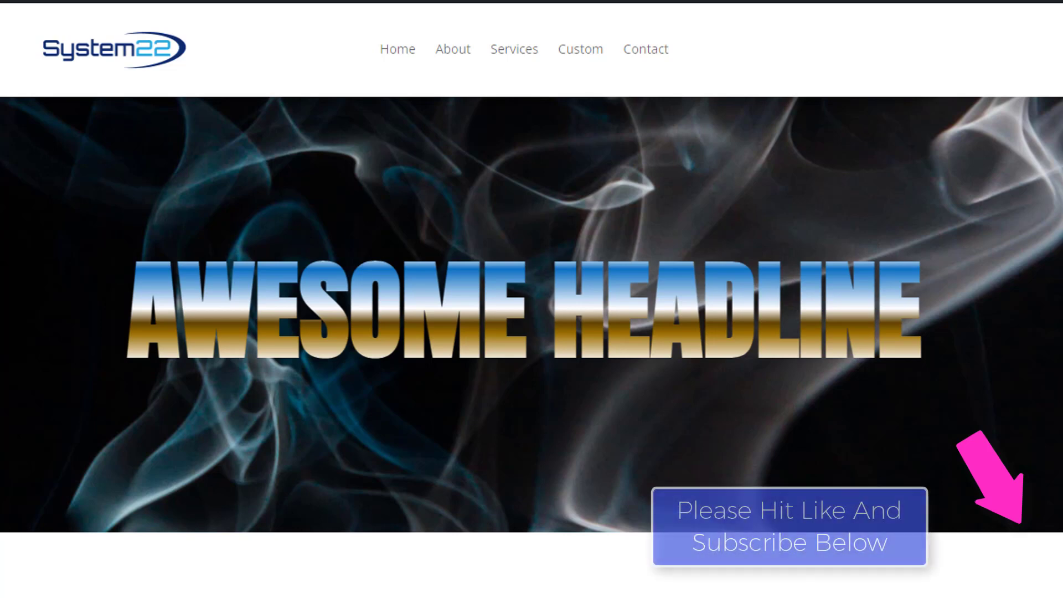
{"action": "scroll", "coordinate": [532, 333], "scroll_direction": "down", "scroll_amount": 3}
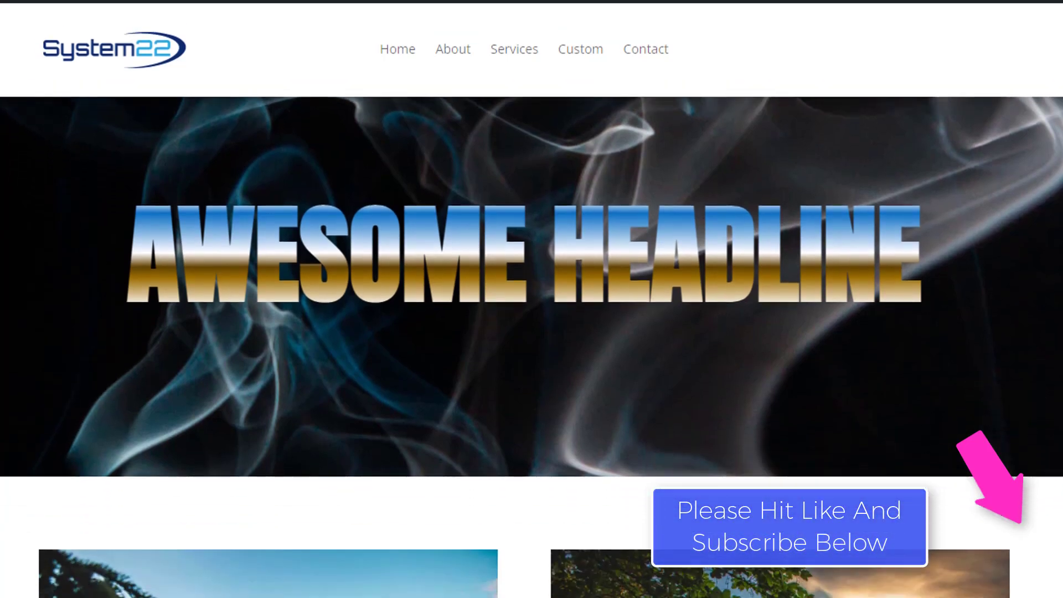
{"action": "scroll", "coordinate": [532, 332], "scroll_direction": "up", "scroll_amount": 3}
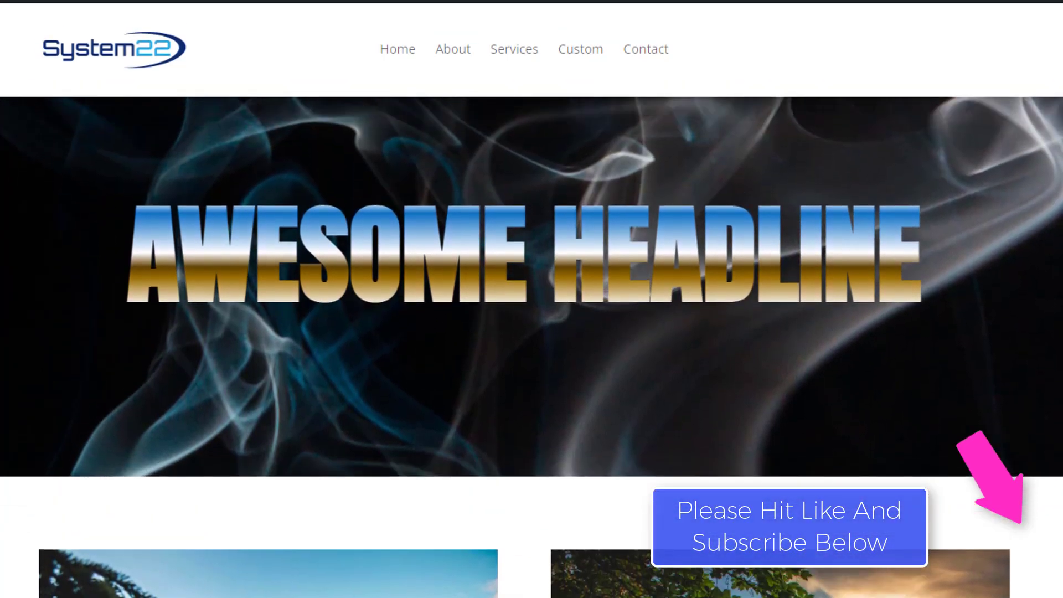
{"action": "scroll", "coordinate": [531, 332], "scroll_direction": "down", "scroll_amount": 4}
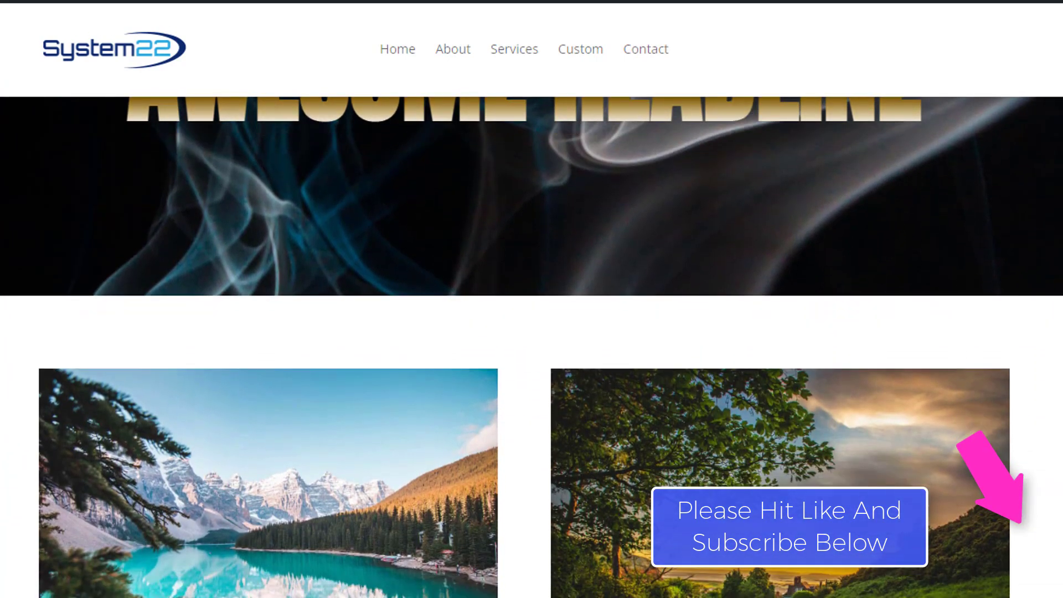
{"action": "scroll", "coordinate": [532, 333], "scroll_direction": "up", "scroll_amount": 3}
{"action": "scroll", "coordinate": [532, 332], "scroll_direction": "up", "scroll_amount": 1}
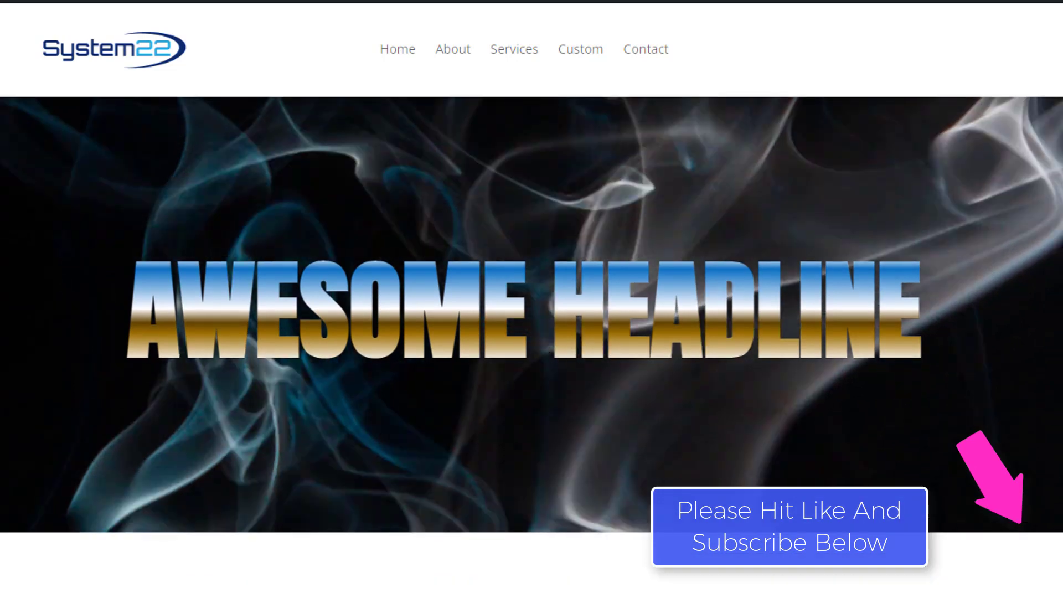